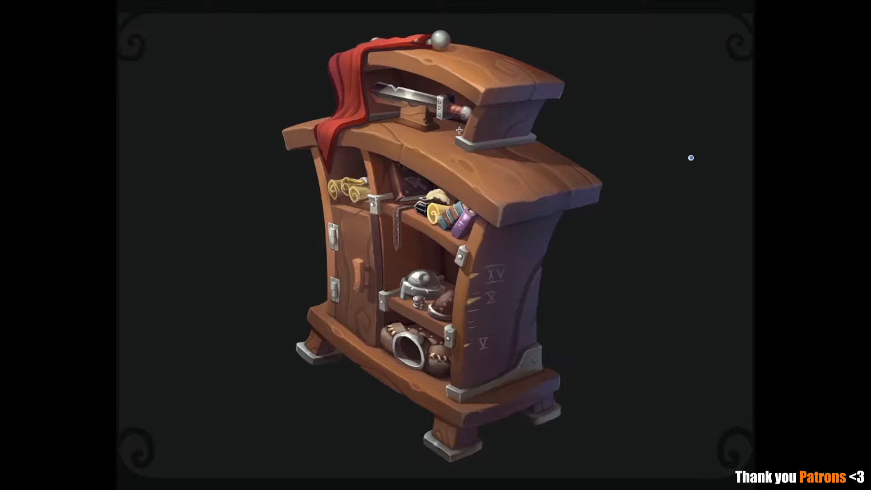
Examine the closet concept painting, framing its side, left part, upper shelves and full height with selection rectangles
{"action": "left_click_drag", "start_coordinate": [474, 60], "coordinate": [694, 446]}
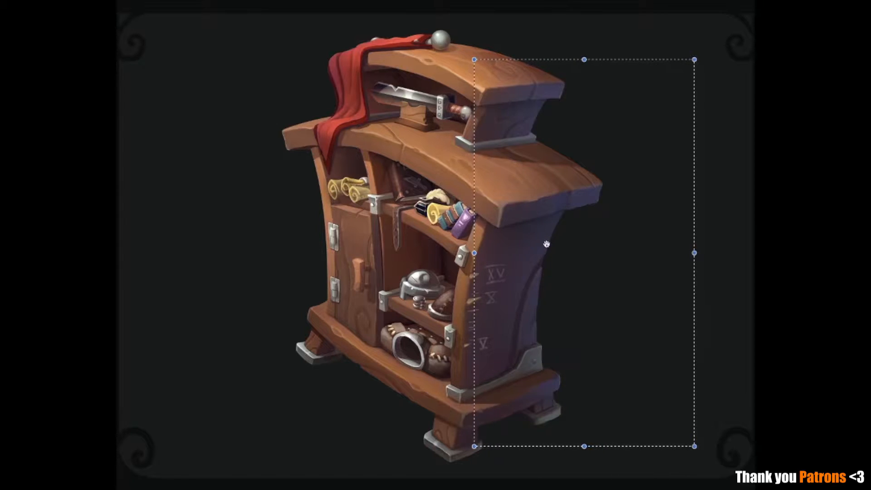
{"action": "left_click_drag", "start_coordinate": [277, 128], "coordinate": [377, 240]}
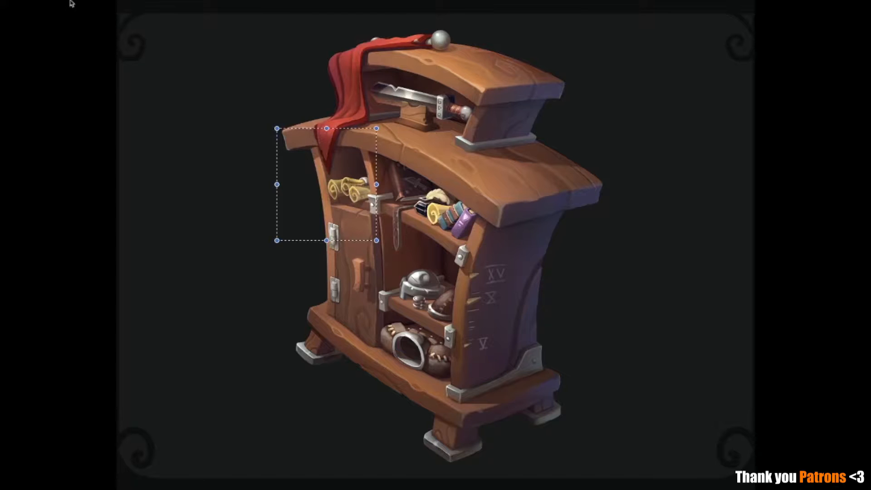
{"action": "left_click_drag", "start_coordinate": [270, 23], "coordinate": [491, 464]}
{"action": "key", "text": "ctrl+d"}
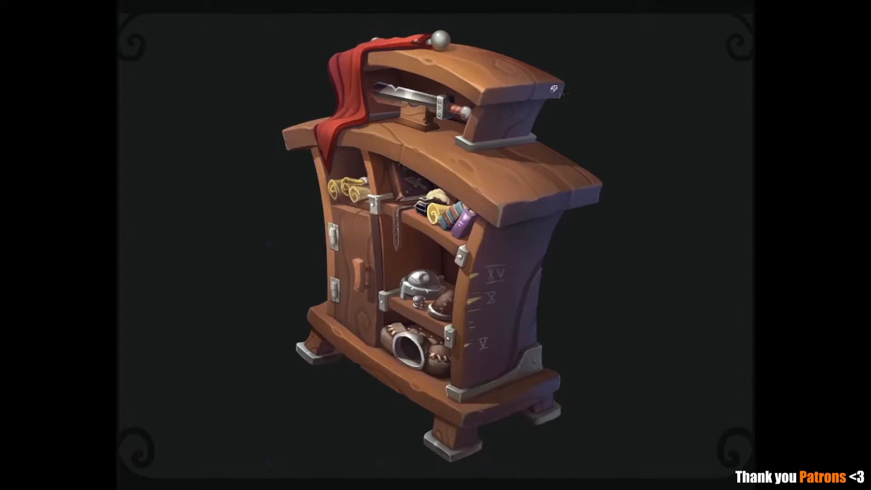
{"action": "left_click_drag", "start_coordinate": [315, 29], "coordinate": [522, 213]}
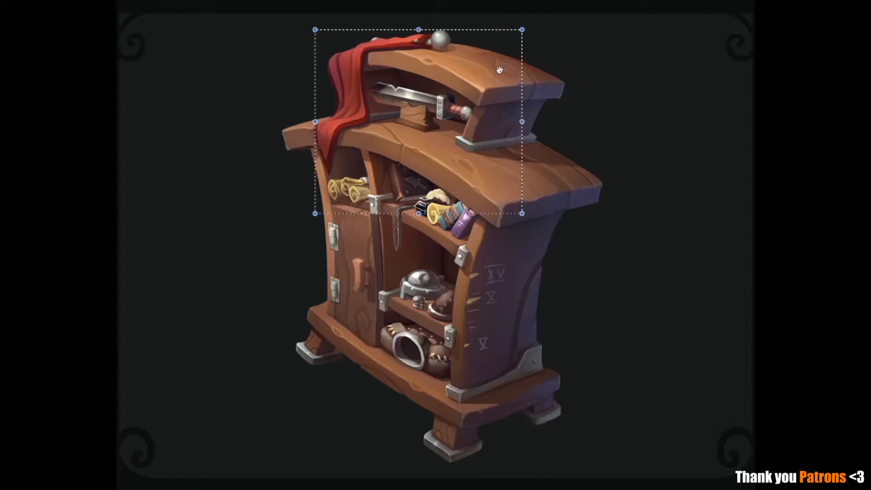
{"action": "left_click", "coordinate": [599, 134]}
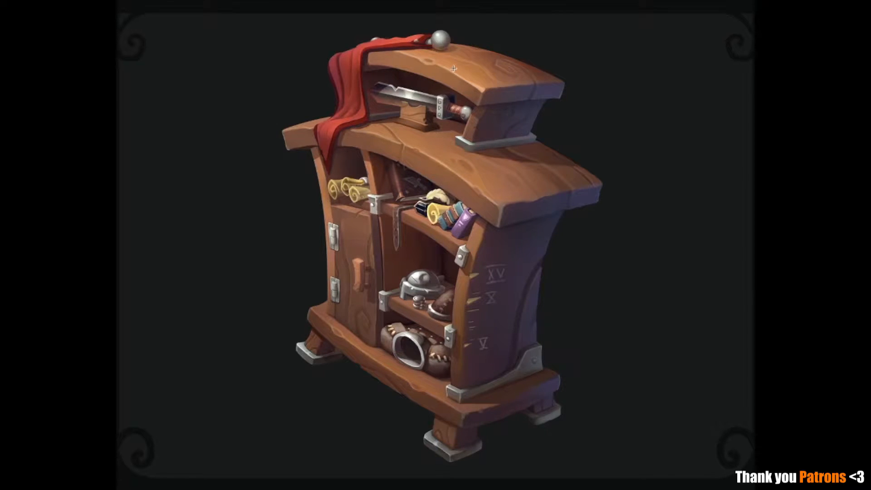
{"action": "left_click_drag", "start_coordinate": [280, 142], "coordinate": [458, 408]}
{"action": "left_click_drag", "start_coordinate": [614, 415], "coordinate": [496, 55]}
{"action": "left_click", "coordinate": [674, 120]}
{"action": "left_click_drag", "start_coordinate": [482, 39], "coordinate": [657, 408]}
{"action": "left_click", "coordinate": [740, 358]}
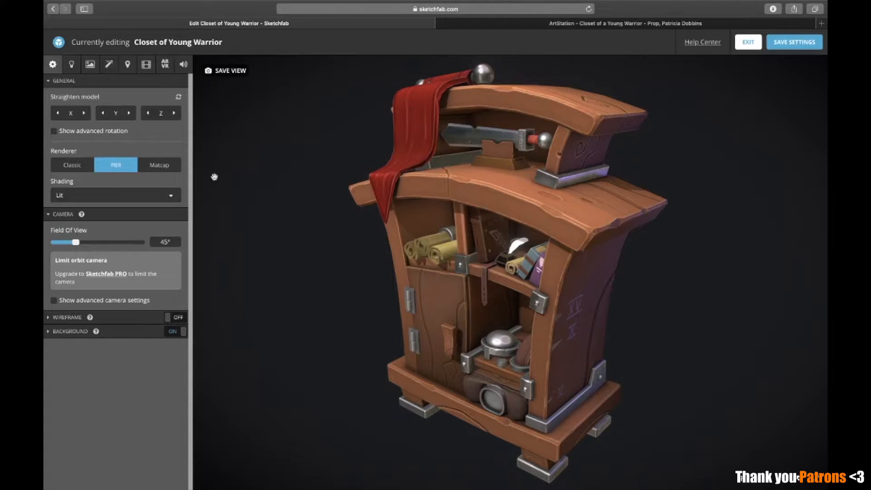
Review the Bookcase material's PBR maps in the 3D editor, including its roughness, normal map and ambient occlusion settings
{"action": "left_click", "coordinate": [91, 68]}
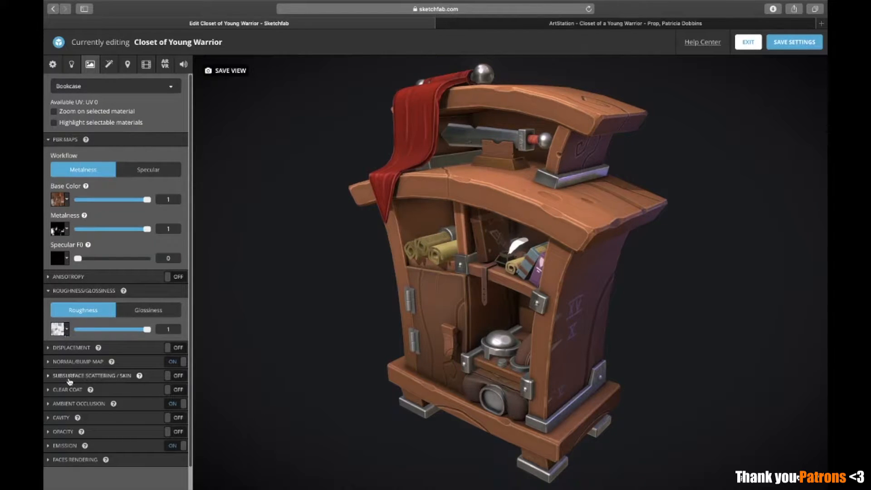
{"action": "left_click", "coordinate": [62, 403]}
{"action": "left_click", "coordinate": [72, 362]}
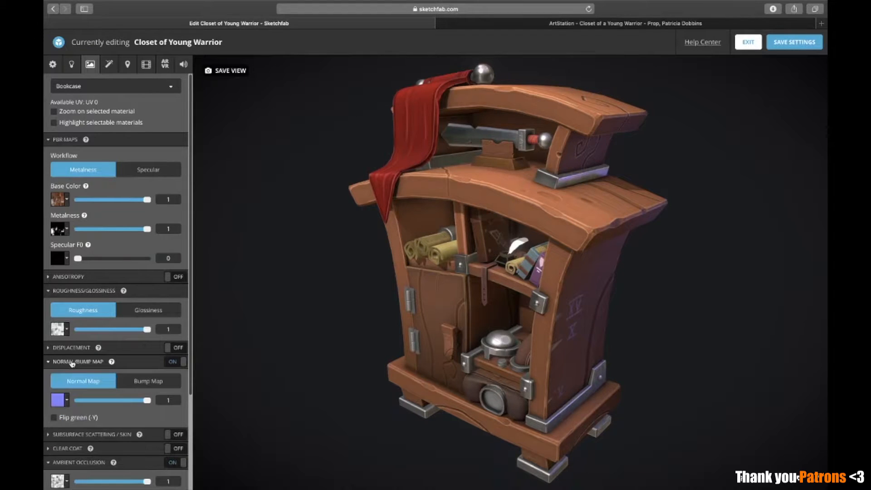
{"action": "scroll", "coordinate": [118, 374], "scroll_direction": "down", "scroll_amount": 3}
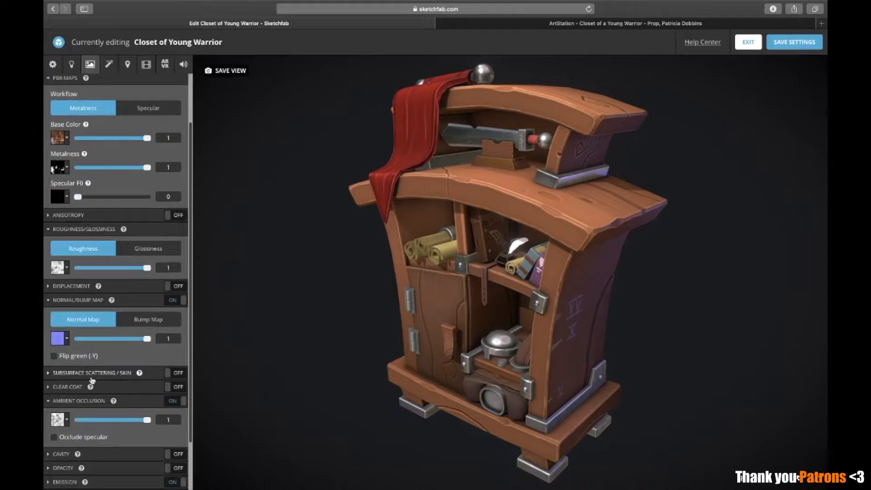
{"action": "scroll", "coordinate": [92, 381], "scroll_direction": "up", "scroll_amount": 3}
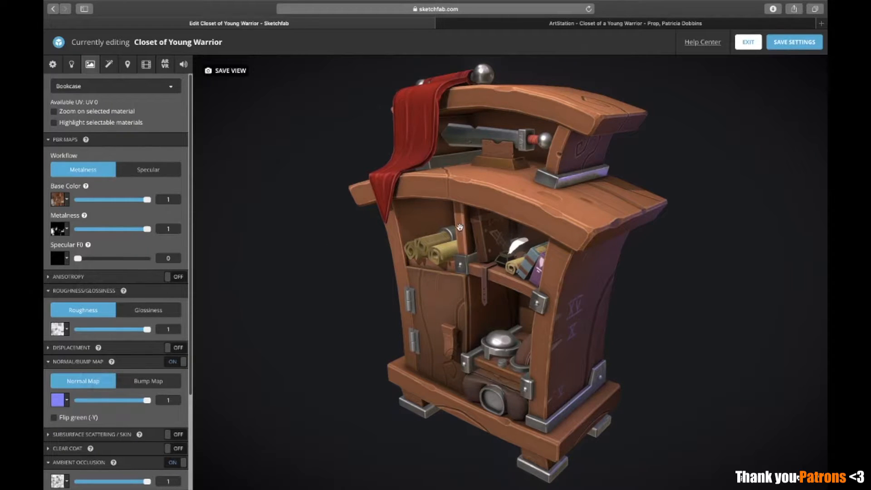
{"action": "scroll", "coordinate": [91, 299], "scroll_direction": "down", "scroll_amount": 5}
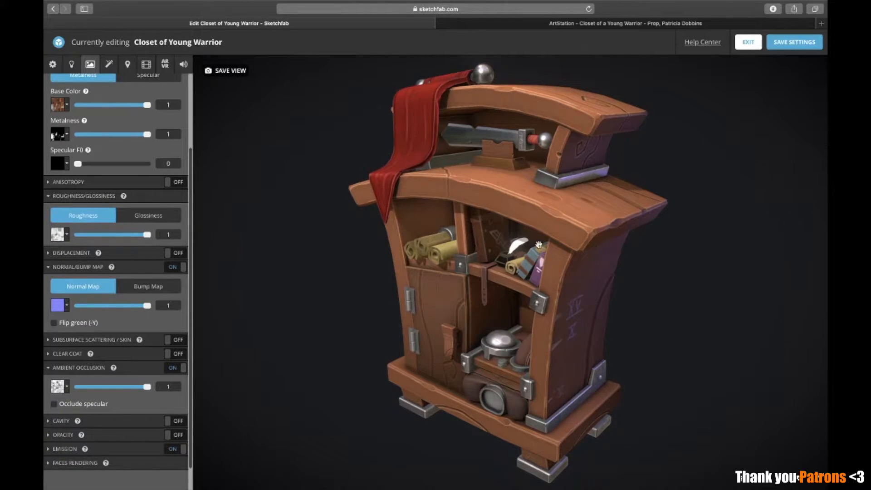
Focus on the quill on the upper shelf and inspect its Extra material's base colour and opacity settings
{"action": "double_click", "coordinate": [516, 248]}
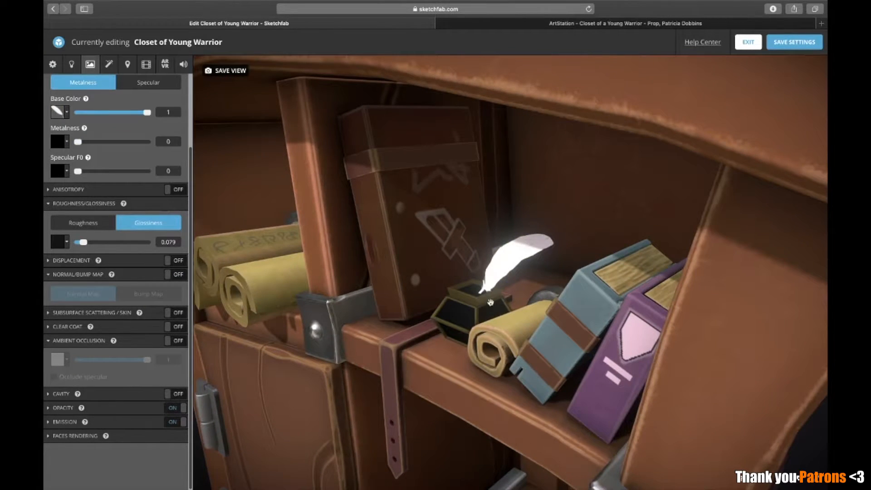
{"action": "left_click", "coordinate": [63, 407]}
{"action": "scroll", "coordinate": [89, 373], "scroll_direction": "down", "scroll_amount": 2}
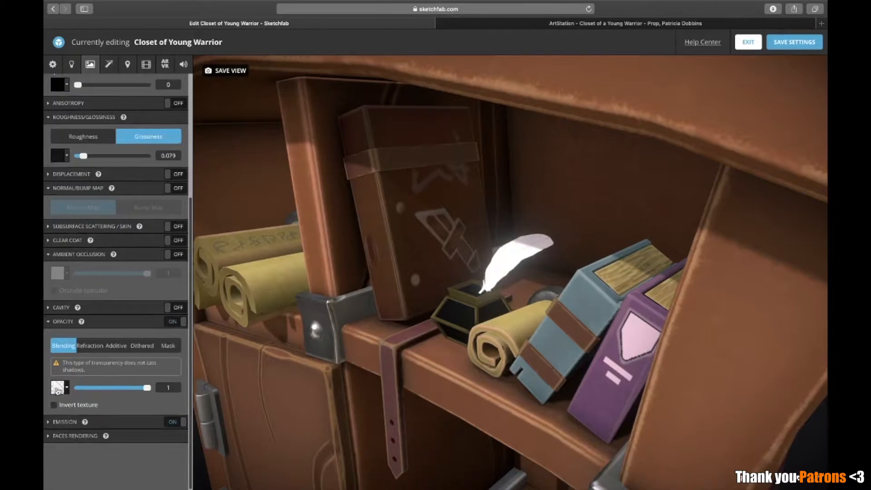
{"action": "scroll", "coordinate": [104, 217], "scroll_direction": "up", "scroll_amount": 4}
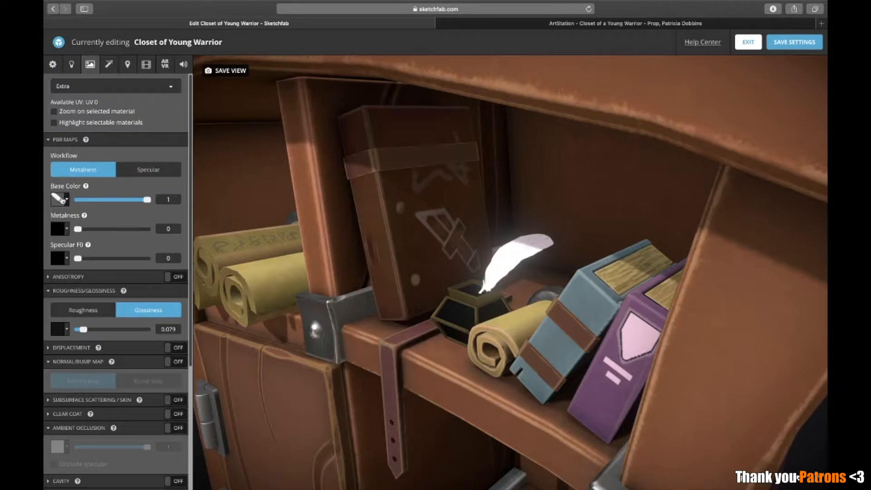
{"action": "scroll", "coordinate": [94, 247], "scroll_direction": "down", "scroll_amount": 5}
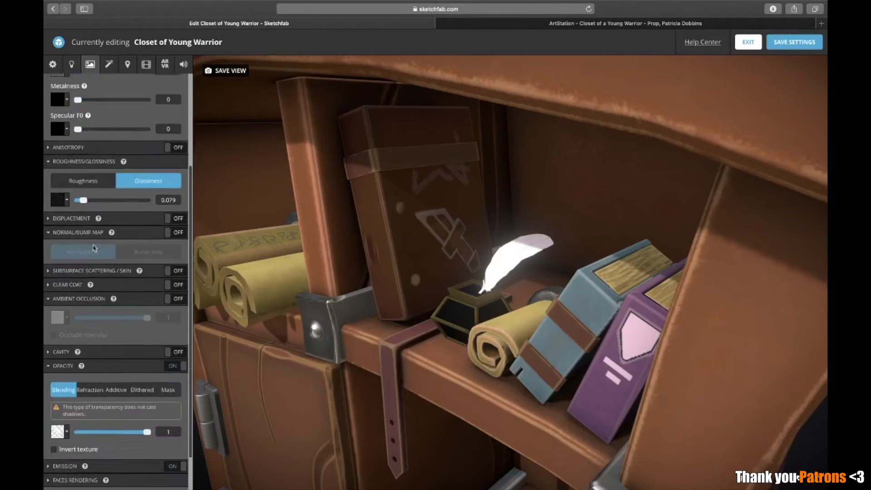
{"action": "scroll", "coordinate": [336, 279], "scroll_direction": "down", "scroll_amount": 10}
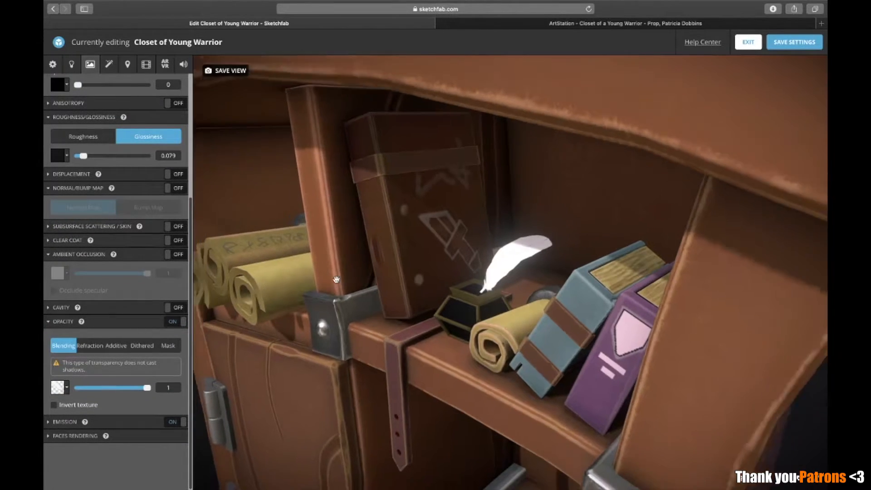
{"action": "scroll", "coordinate": [336, 279], "scroll_direction": "up", "scroll_amount": 4}
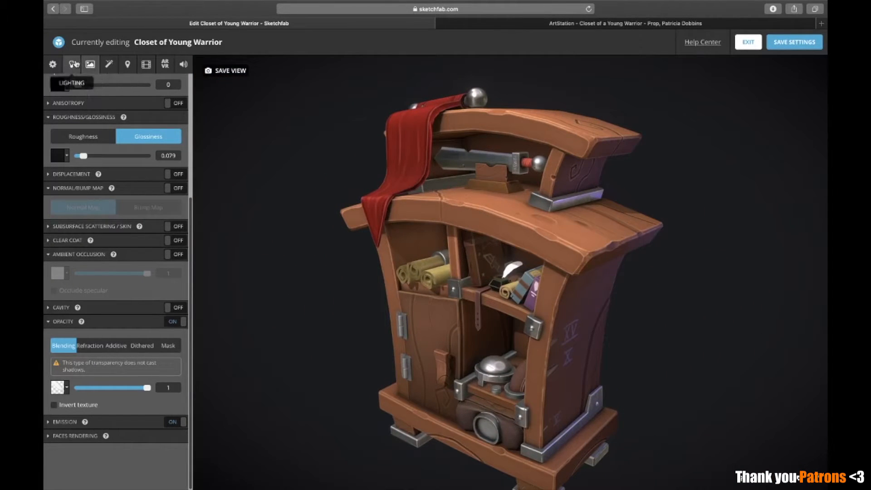
Try a 90° camera field of view on the closet and return it to 45°
{"action": "left_click", "coordinate": [53, 64]}
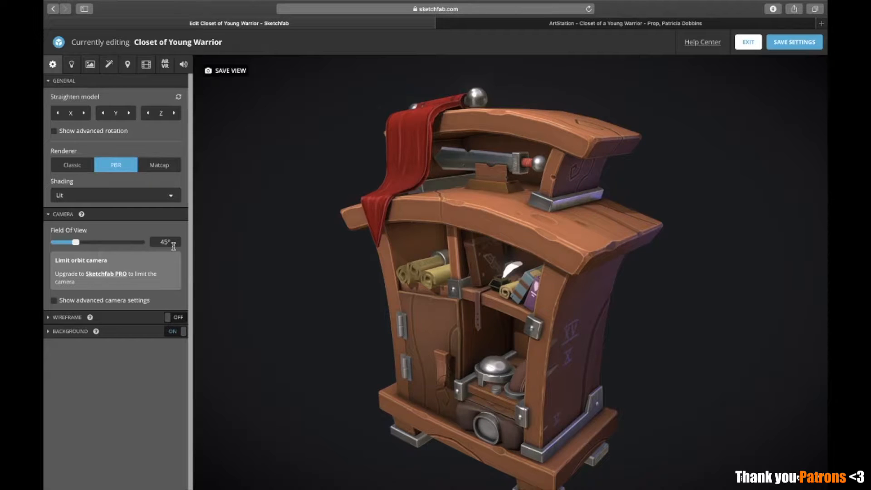
{"action": "left_click_drag", "start_coordinate": [157, 240], "coordinate": [316, 239]}
{"action": "type", "text": "90"}
{"action": "key", "text": "Return"}
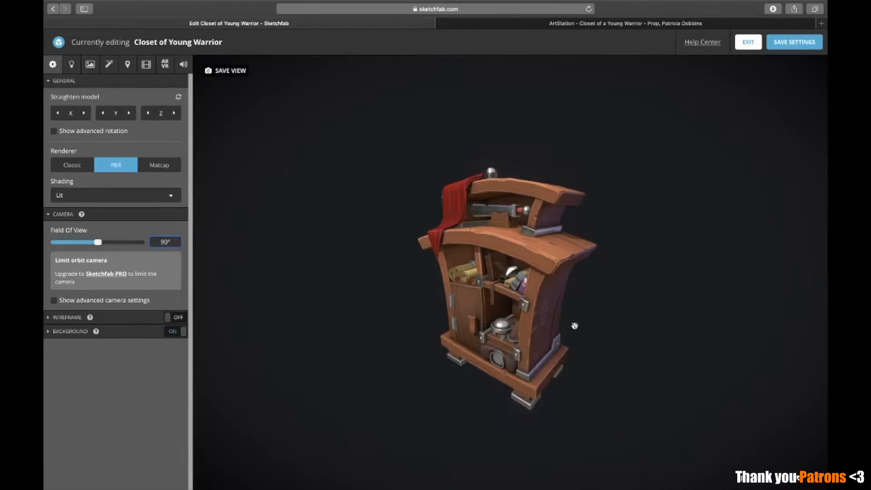
{"action": "scroll", "coordinate": [595, 331], "scroll_direction": "up", "scroll_amount": 5}
{"action": "scroll", "coordinate": [607, 334], "scroll_direction": "down", "scroll_amount": 1}
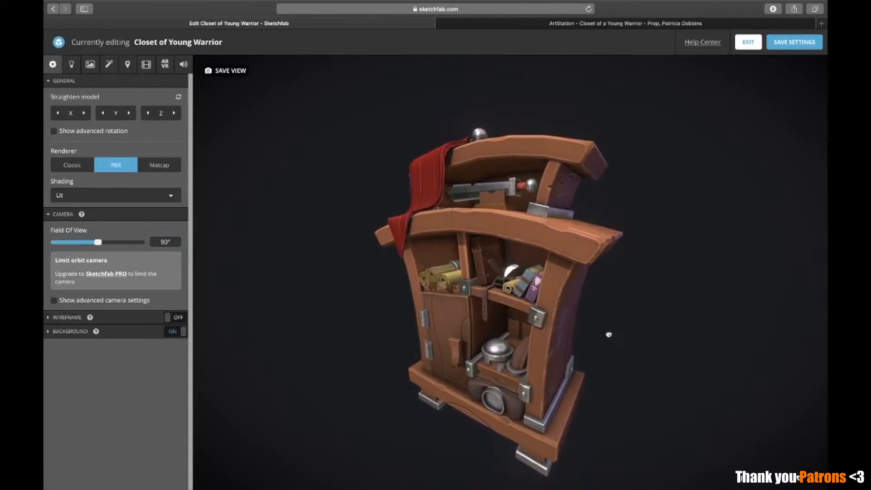
{"action": "left_click_drag", "start_coordinate": [611, 275], "coordinate": [444, 324]}
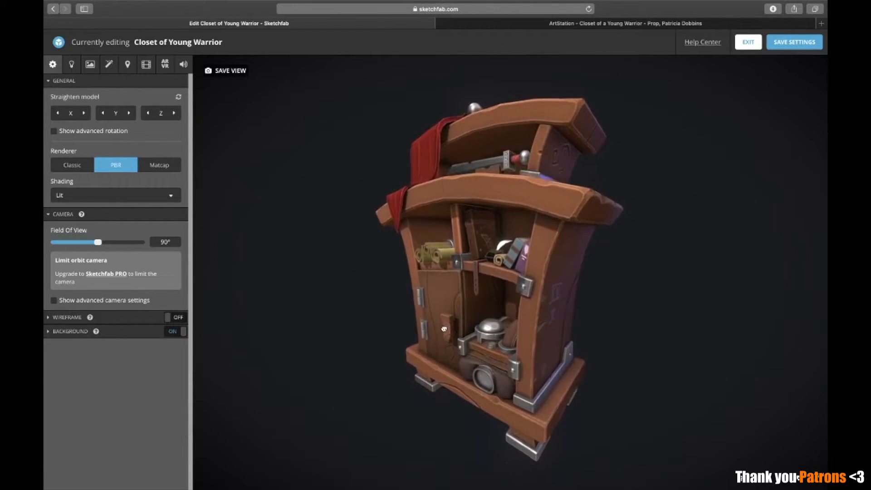
{"action": "left_click_drag", "start_coordinate": [168, 241], "coordinate": [65, 231]}
{"action": "type", "text": "45"}
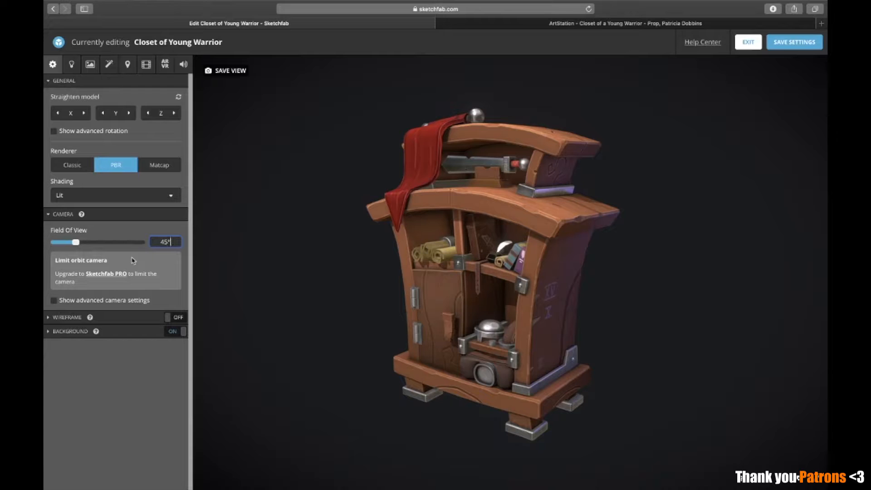
Turn on the wireframe overlay and colour it red (#FE0000)
{"action": "left_click", "coordinate": [66, 317]}
{"action": "left_click", "coordinate": [169, 317]}
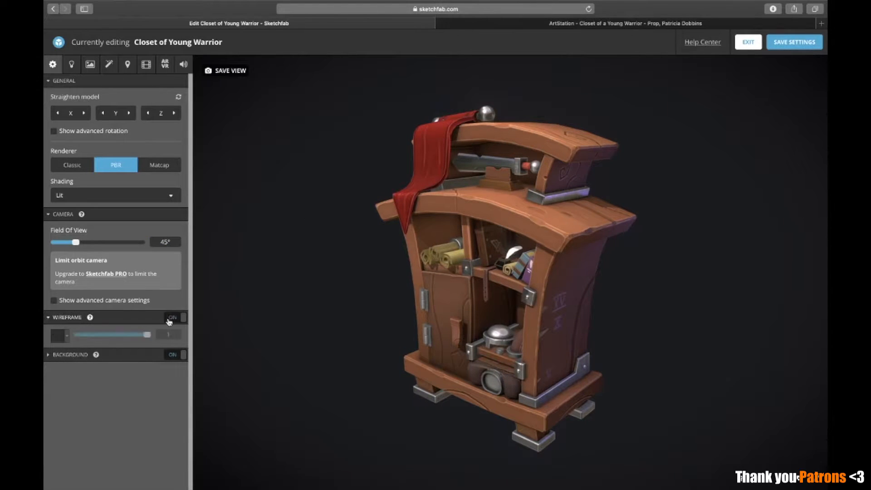
{"action": "left_click", "coordinate": [58, 336]}
{"action": "left_click", "coordinate": [118, 367]}
{"action": "left_click_drag", "start_coordinate": [130, 368], "coordinate": [203, 354]}
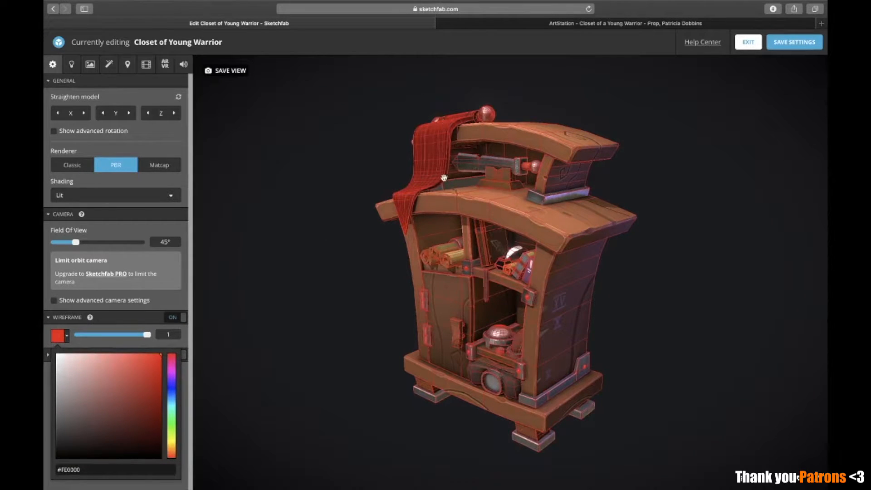
Try white (#FFFFFF) as the wireframe colour and change it to black (#000000)
{"action": "left_click_drag", "start_coordinate": [150, 359], "coordinate": [57, 354]}
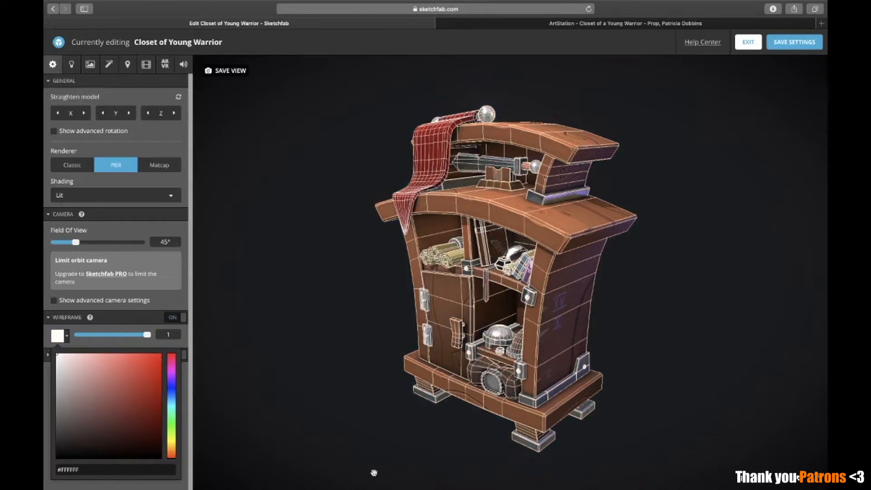
{"action": "left_click_drag", "start_coordinate": [124, 444], "coordinate": [68, 468]}
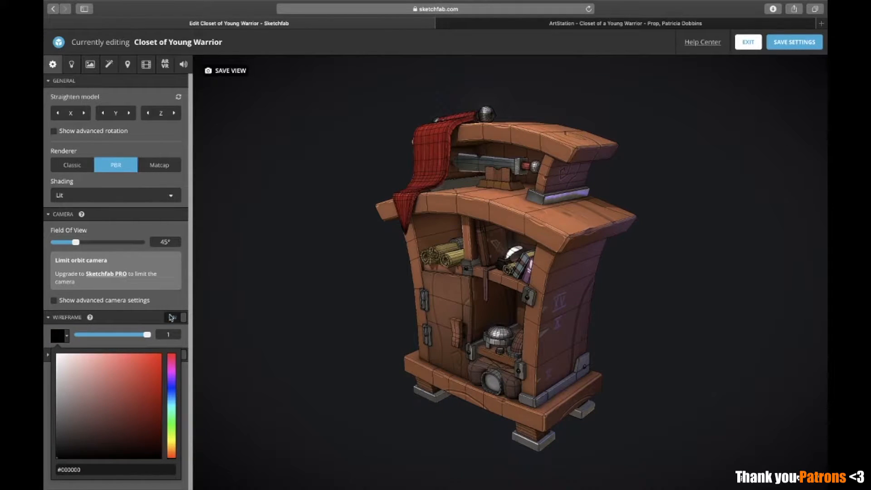
{"action": "left_click", "coordinate": [179, 301]}
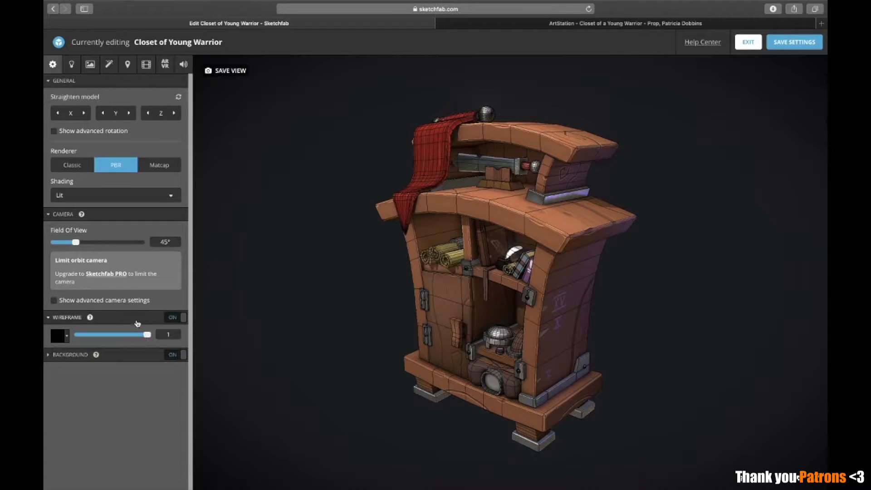
Reveal the background colour settings, compare the model with the concept painting, and turn off the wireframe overlay
{"action": "left_click", "coordinate": [136, 319]}
{"action": "left_click", "coordinate": [112, 334]}
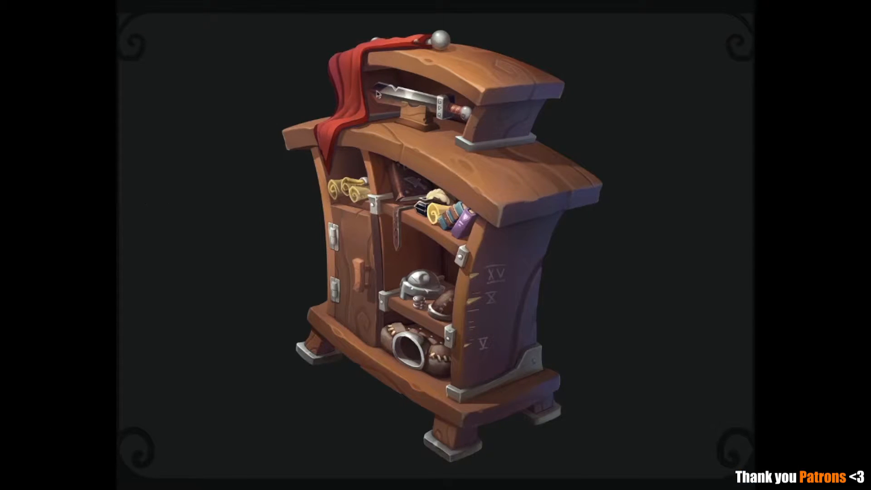
{"action": "key", "text": "ctrl+Right"}
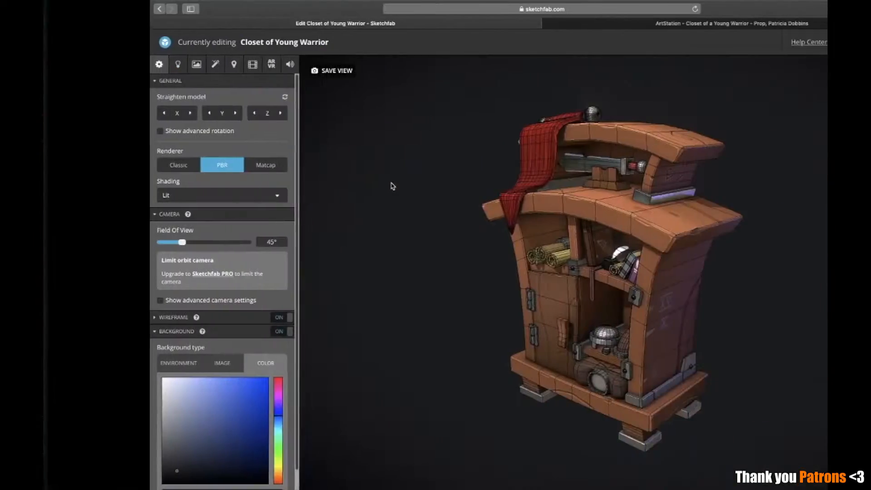
{"action": "left_click", "coordinate": [180, 317]}
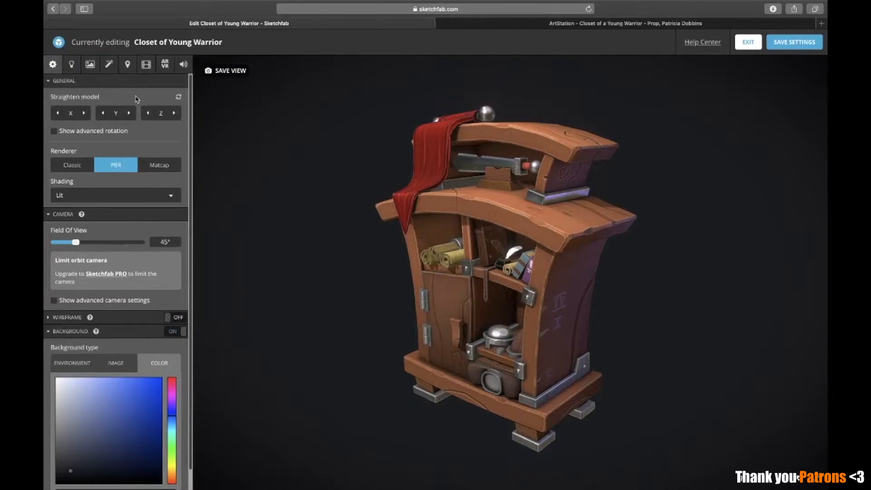
Turn off the SSAO, sharpness, vignette, bloom and color balance post-processing filters
{"action": "left_click", "coordinate": [108, 66]}
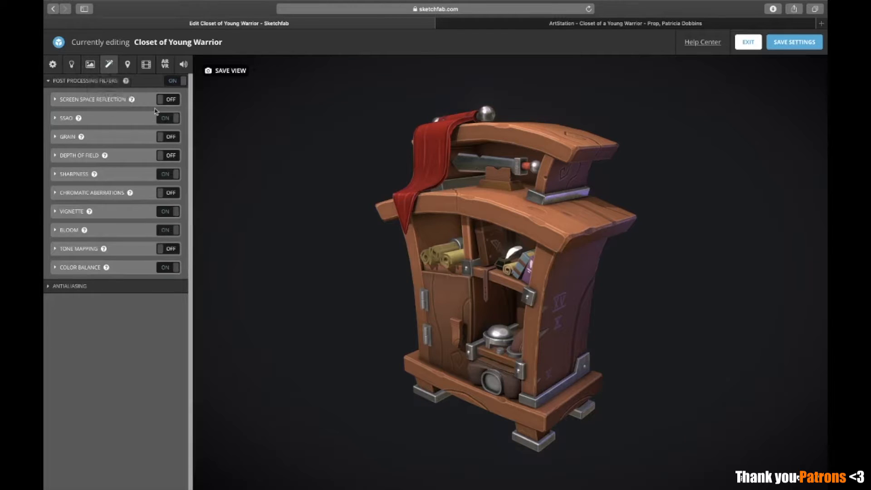
{"action": "left_click", "coordinate": [163, 118]}
{"action": "left_click", "coordinate": [169, 176]}
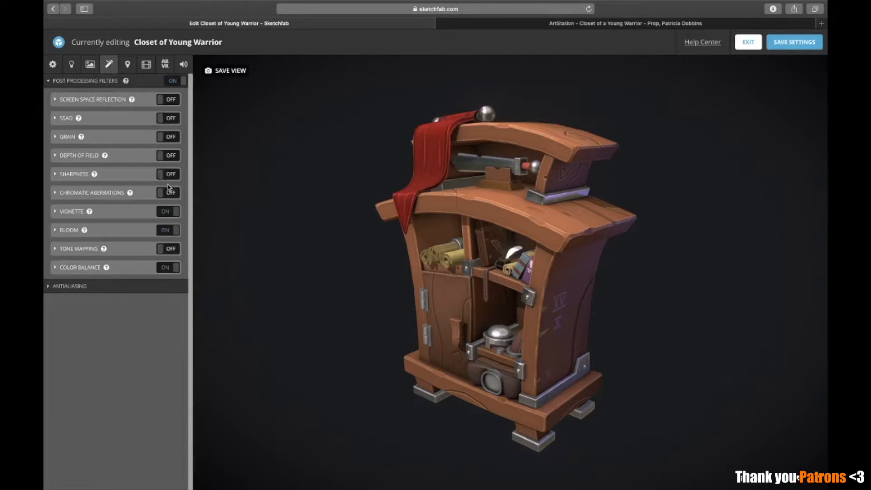
{"action": "left_click", "coordinate": [166, 211]}
{"action": "left_click", "coordinate": [165, 232]}
{"action": "left_click", "coordinate": [168, 268]}
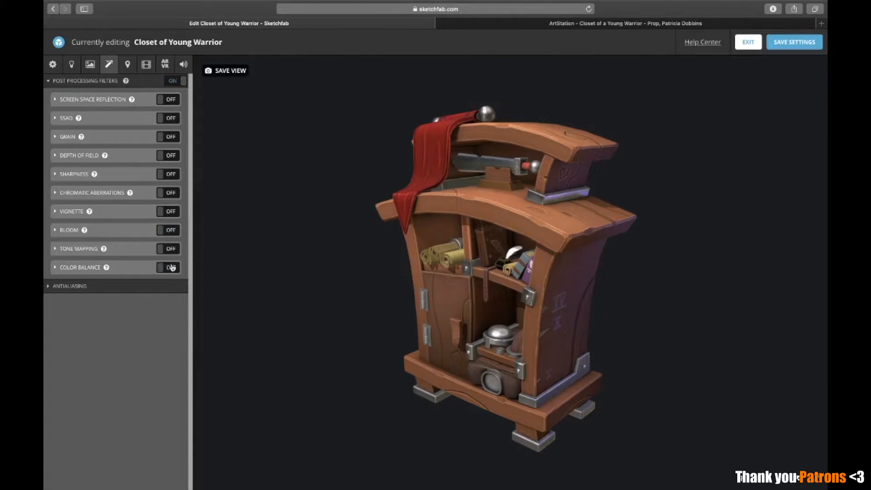
Show the lighting settings and inspect the spotlights placed around the closet
{"action": "left_click", "coordinate": [75, 66]}
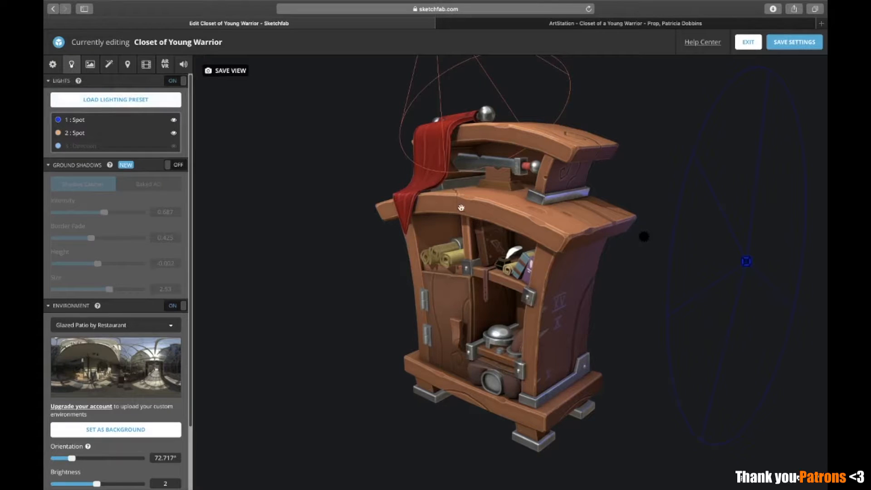
{"action": "left_click_drag", "start_coordinate": [463, 187], "coordinate": [516, 125]}
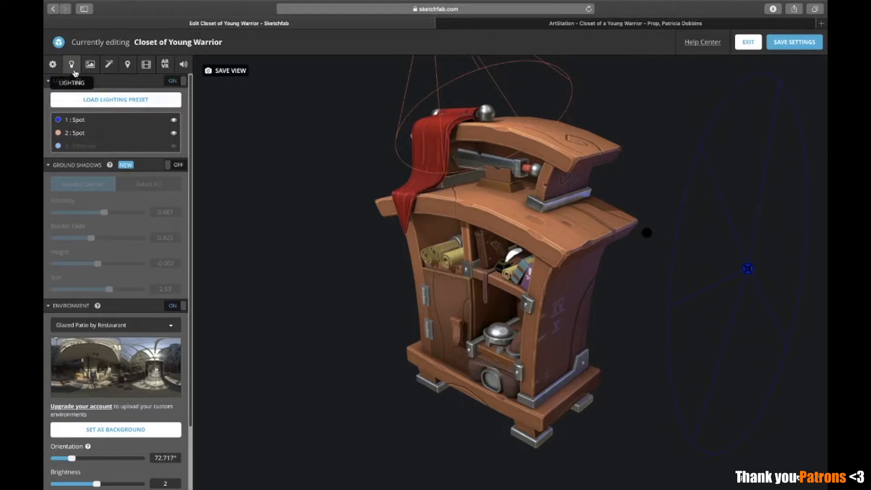
Hide both spotlights so that only the environment lights the closet
{"action": "left_click", "coordinate": [175, 120]}
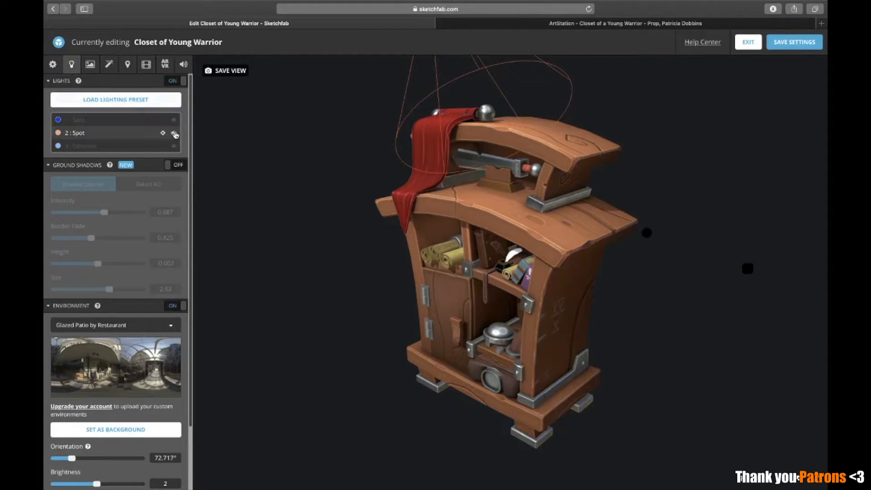
{"action": "left_click", "coordinate": [175, 134]}
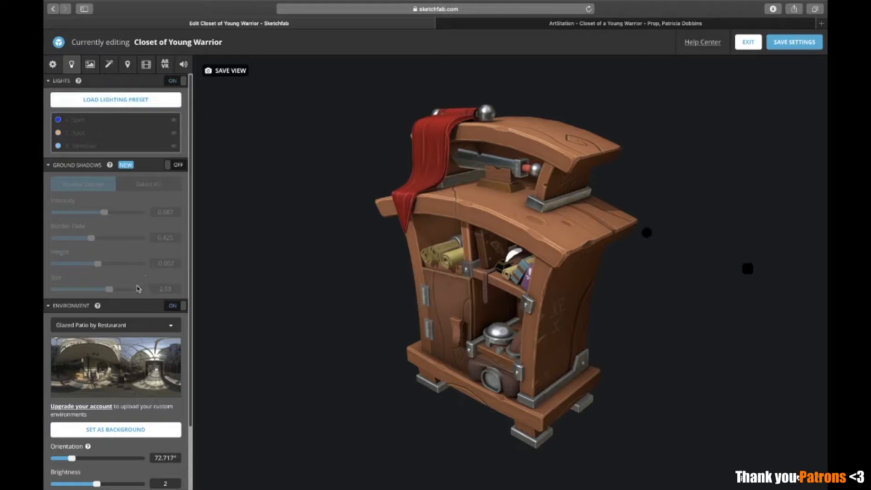
Try several environment images on the closet, ending with Gareoult
{"action": "scroll", "coordinate": [141, 322], "scroll_direction": "down", "scroll_amount": 3}
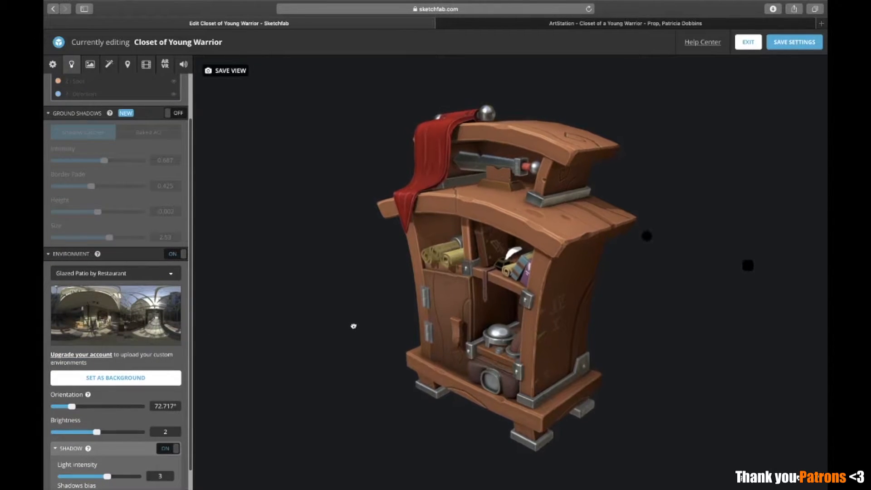
{"action": "left_click", "coordinate": [117, 275]}
{"action": "left_click", "coordinate": [112, 313]}
{"action": "left_click", "coordinate": [113, 273]}
{"action": "left_click", "coordinate": [127, 371]}
{"action": "left_click", "coordinate": [110, 270]}
{"action": "scroll", "coordinate": [116, 299], "scroll_direction": "down", "scroll_amount": 4}
{"action": "left_click", "coordinate": [108, 284]}
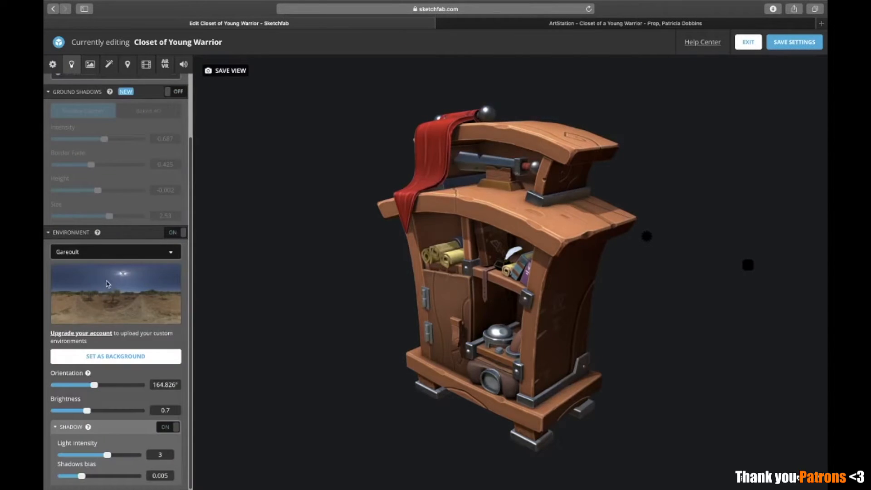
Try the Kirby Cove environment on the closet and sample another image from the environment list
{"action": "left_click", "coordinate": [117, 260]}
{"action": "scroll", "coordinate": [115, 318], "scroll_direction": "down", "scroll_amount": 2}
{"action": "left_click", "coordinate": [118, 395]}
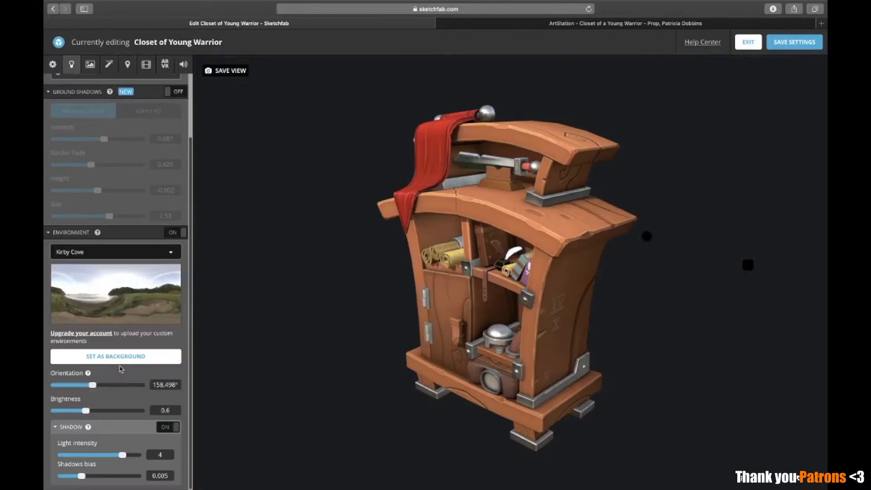
{"action": "left_click", "coordinate": [111, 252]}
{"action": "scroll", "coordinate": [97, 393], "scroll_direction": "down", "scroll_amount": 2}
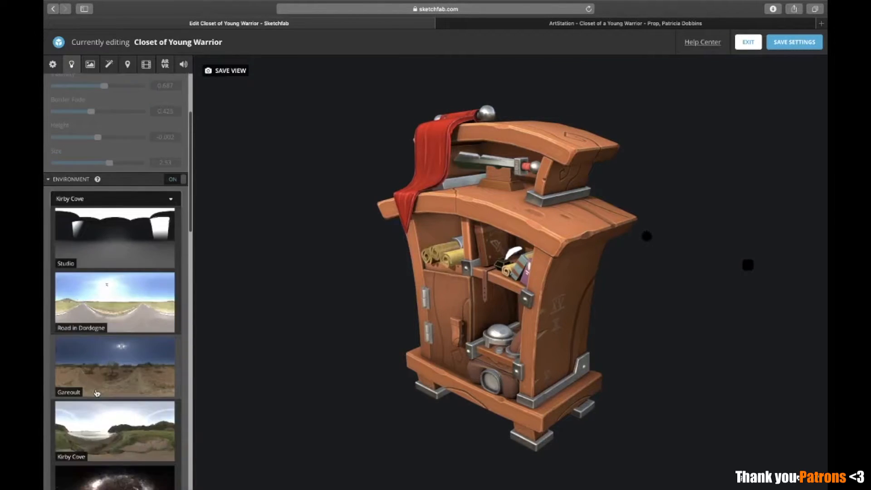
{"action": "left_click", "coordinate": [119, 416]}
{"action": "left_click", "coordinate": [125, 256]}
{"action": "scroll", "coordinate": [85, 388], "scroll_direction": "down", "scroll_amount": 6}
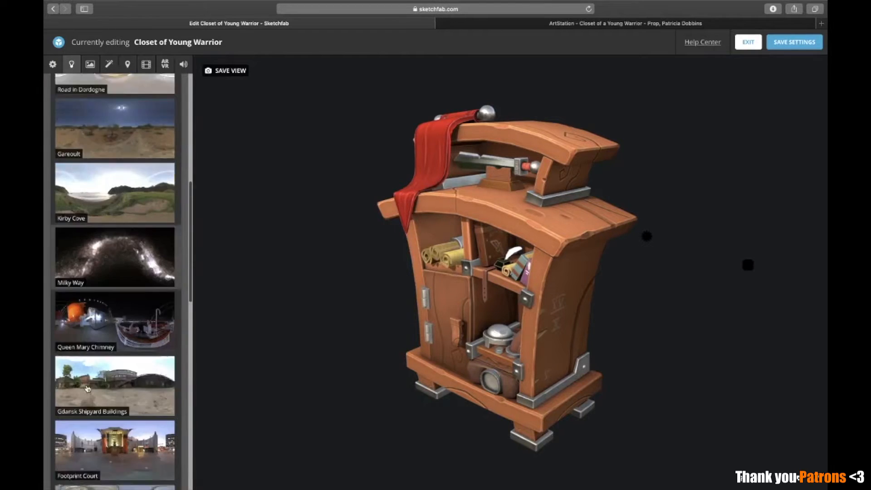
{"action": "left_click", "coordinate": [103, 398]}
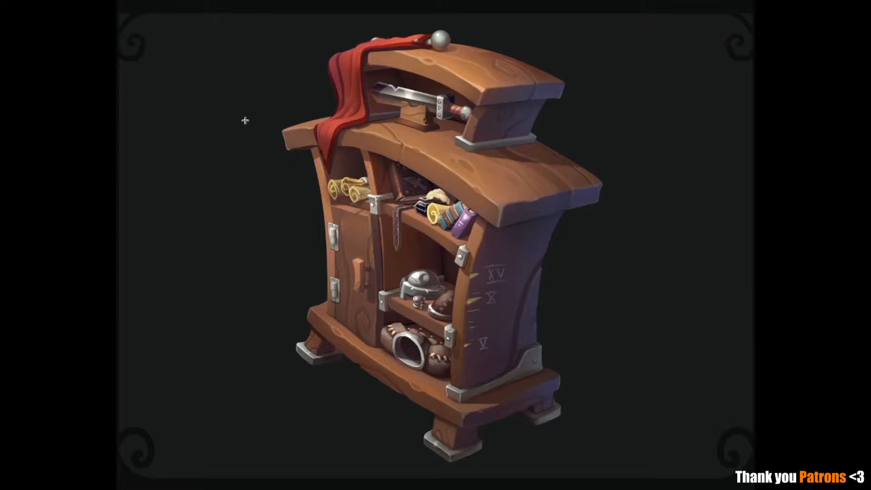
Mark the front, the door area and the whole closet in the concept painting with temporary rectangular selections to study its lighting
{"action": "left_click_drag", "start_coordinate": [222, 132], "coordinate": [467, 480]}
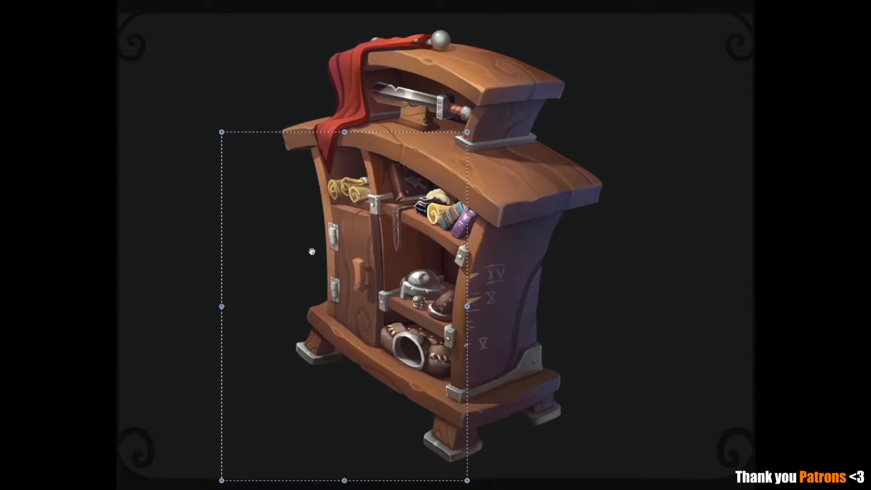
{"action": "key", "text": "ctrl+d"}
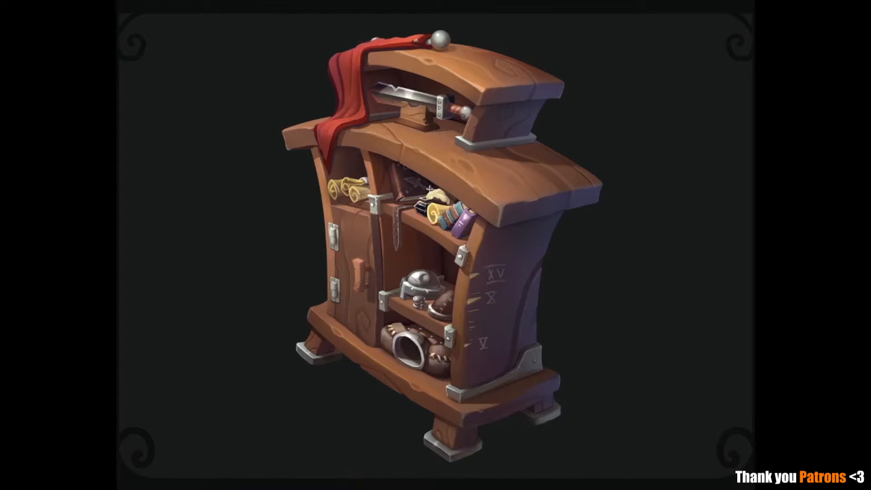
{"action": "left_click_drag", "start_coordinate": [282, 129], "coordinate": [470, 429]}
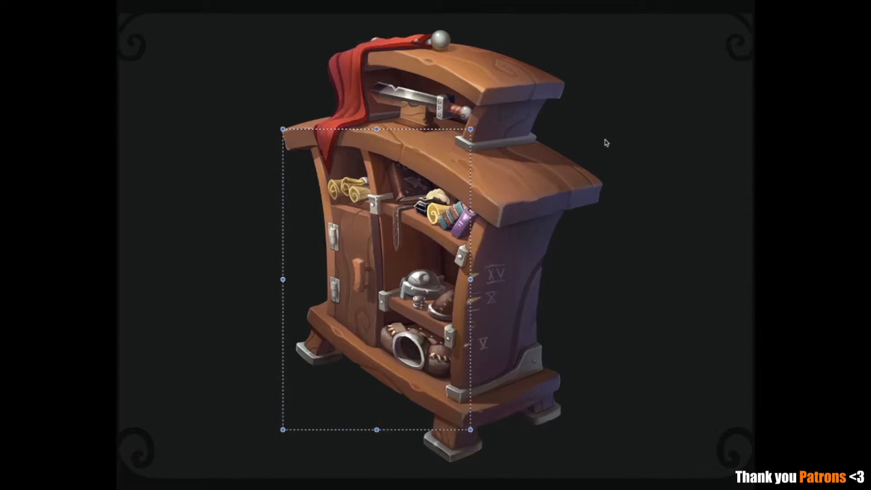
{"action": "left_click_drag", "start_coordinate": [285, 18], "coordinate": [636, 475]}
{"action": "key", "text": "ctrl+d"}
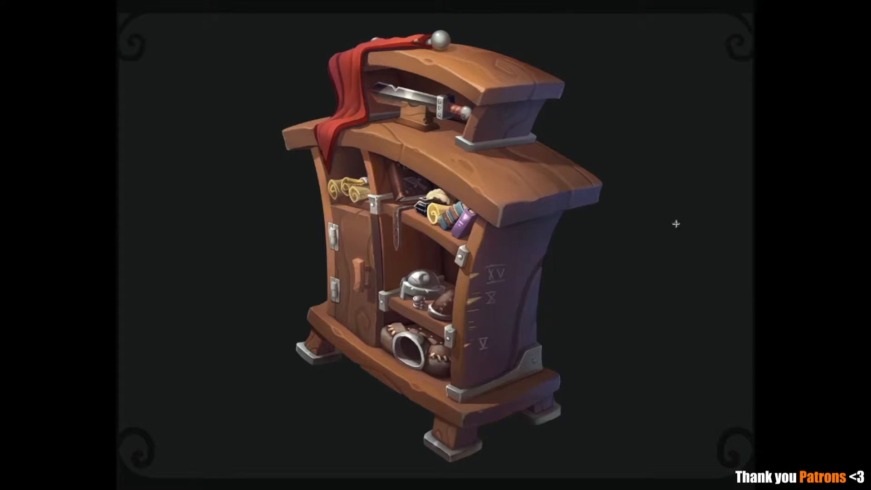
{"action": "left_click_drag", "start_coordinate": [281, 131], "coordinate": [484, 438]}
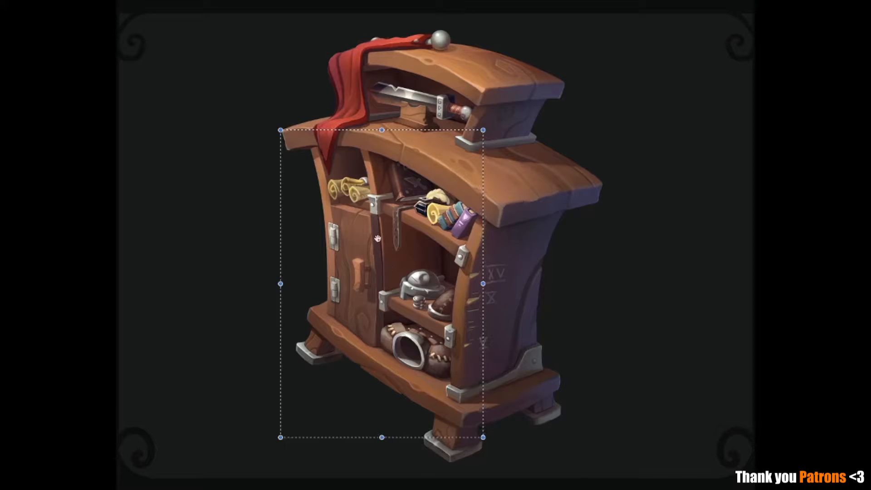
{"action": "left_click_drag", "start_coordinate": [358, 199], "coordinate": [347, 172]}
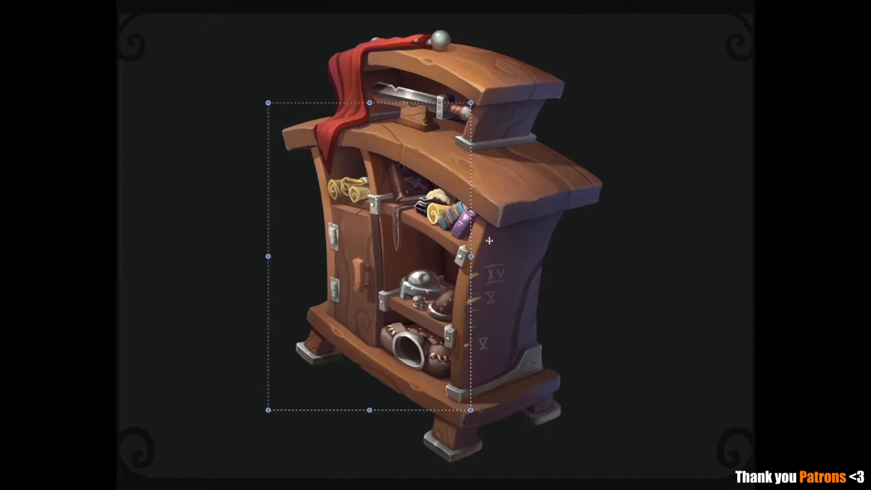
{"action": "left_click", "coordinate": [565, 379]}
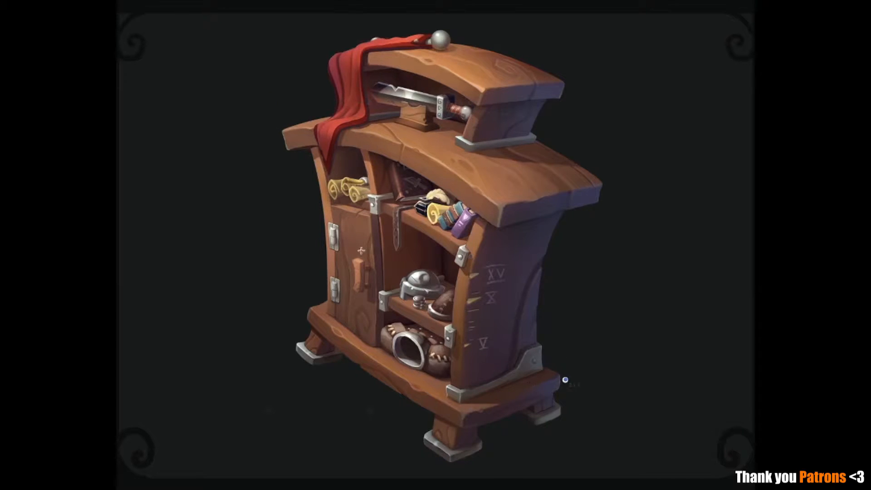
{"action": "left_click_drag", "start_coordinate": [327, 204], "coordinate": [419, 398]}
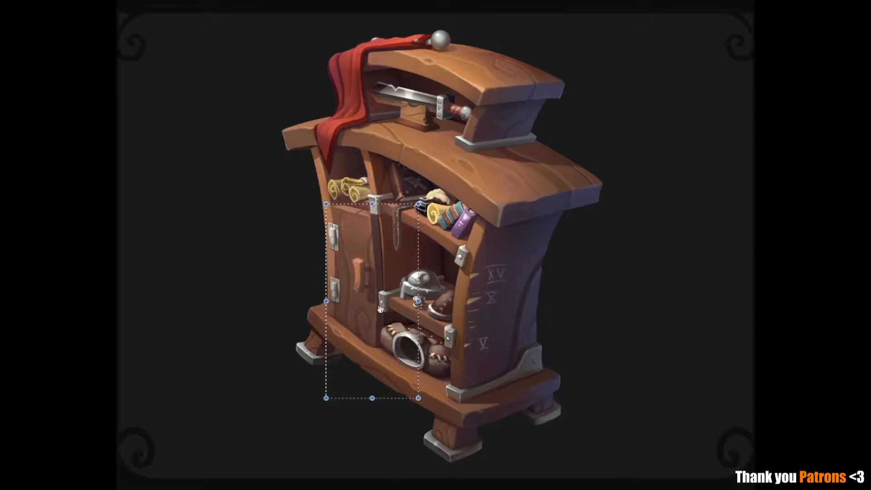
{"action": "left_click", "coordinate": [617, 289]}
{"action": "left_click_drag", "start_coordinate": [197, 109], "coordinate": [445, 425]}
{"action": "left_click", "coordinate": [537, 271]}
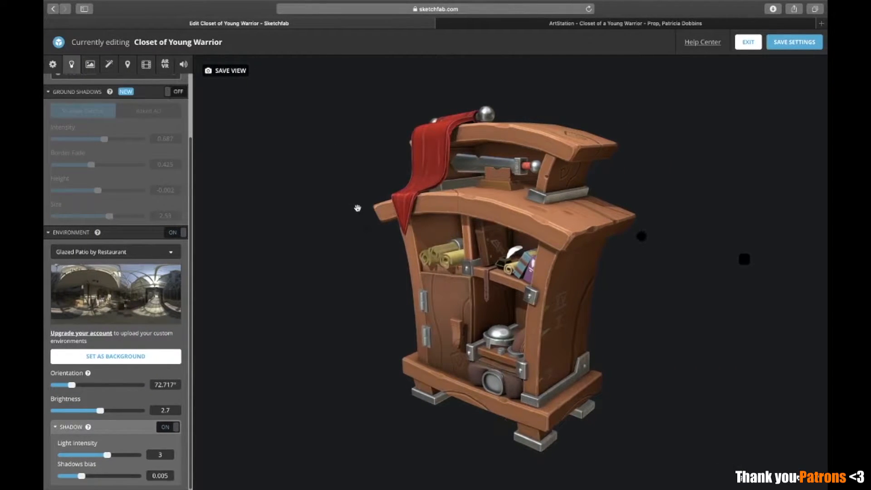
Inspect the closet under the Glazed Patio by Restaurant environment and set the environment brightness to 2
{"action": "left_click_drag", "start_coordinate": [548, 355], "coordinate": [431, 378]}
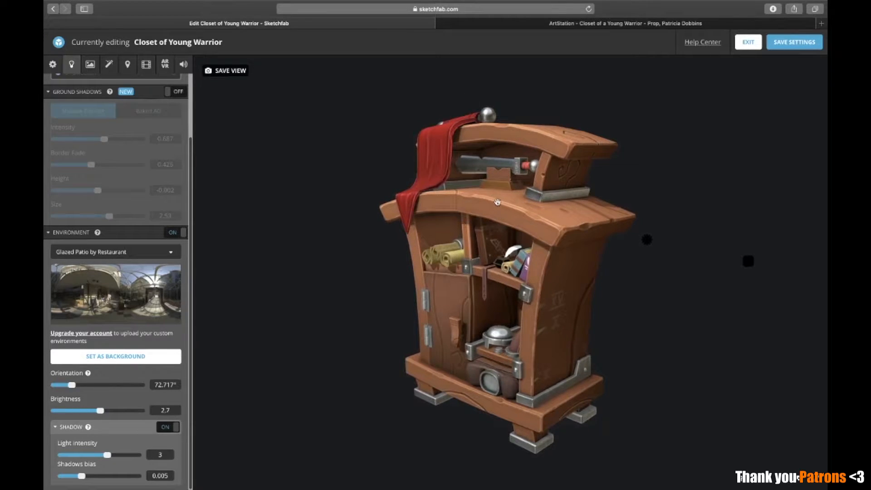
{"action": "left_click_drag", "start_coordinate": [480, 200], "coordinate": [483, 203]}
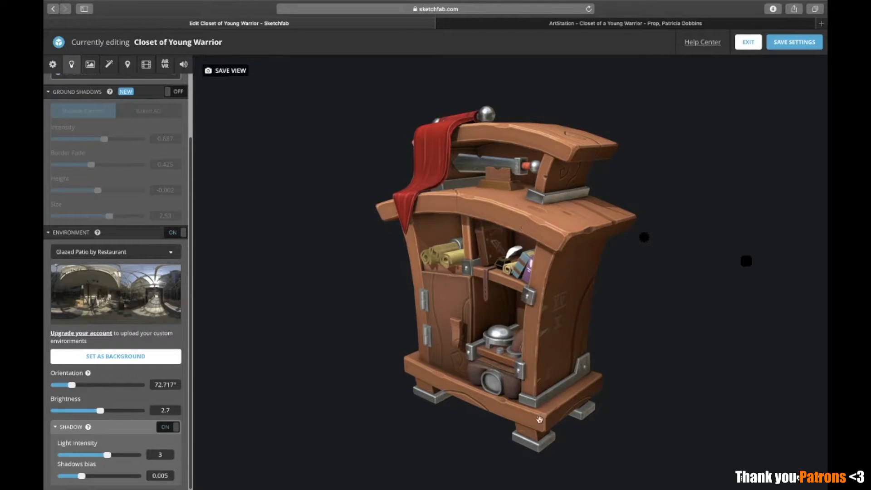
{"action": "left_click_drag", "start_coordinate": [486, 306], "coordinate": [483, 287]}
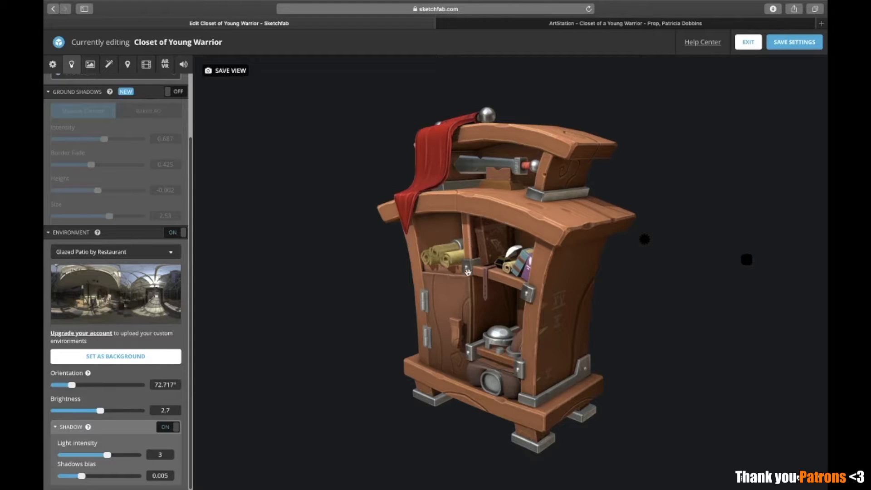
{"action": "left_click_drag", "start_coordinate": [490, 313], "coordinate": [535, 244]}
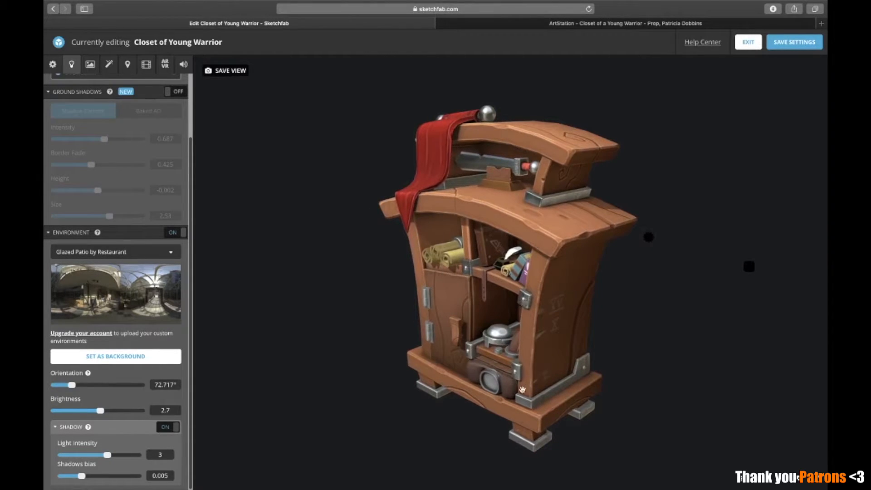
{"action": "double_click", "coordinate": [155, 410]}
{"action": "type", "text": "2"}
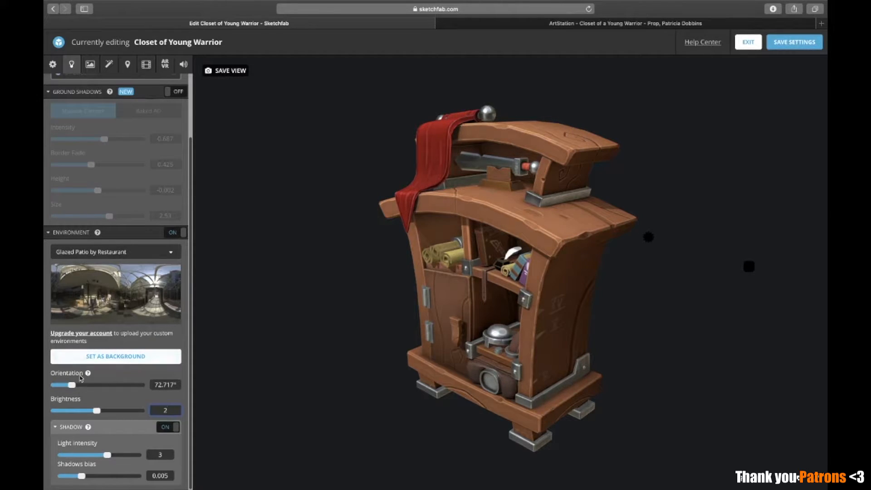
Examine how the environment alone lights the closet from slightly different angles and look over the available lighting presets
{"action": "left_click_drag", "start_coordinate": [319, 388], "coordinate": [324, 389]}
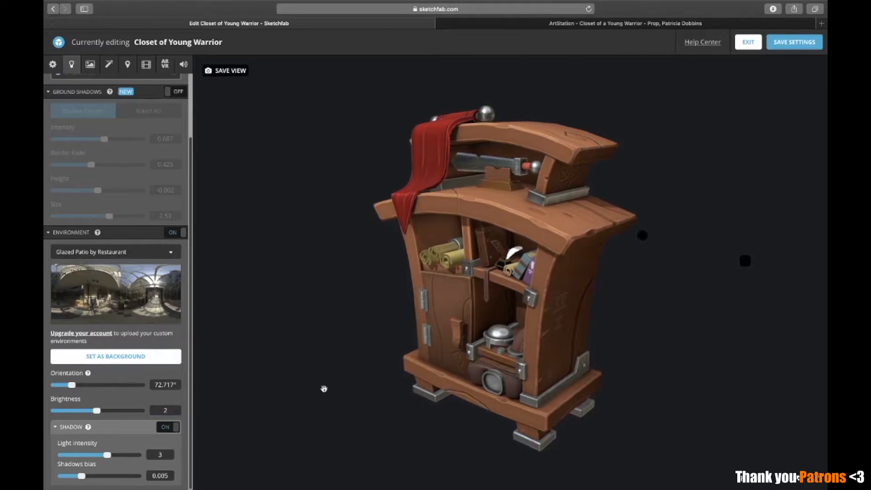
{"action": "left_click_drag", "start_coordinate": [415, 368], "coordinate": [405, 368]}
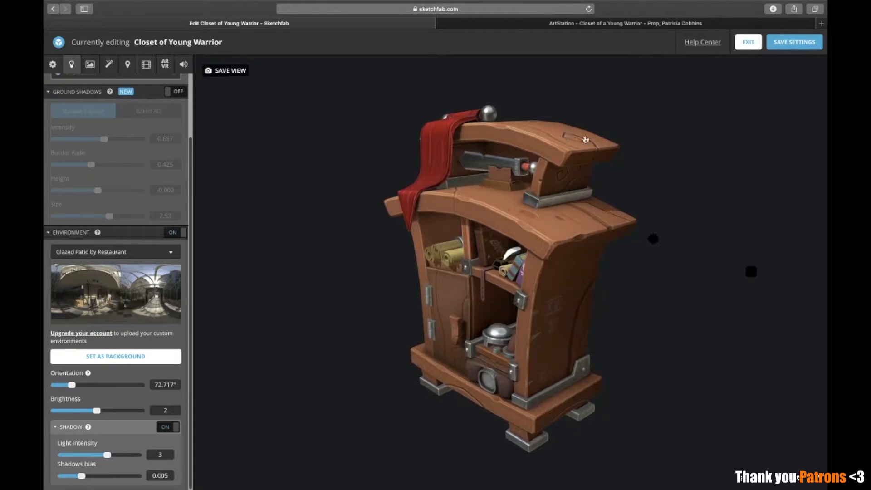
{"action": "left_click_drag", "start_coordinate": [588, 144], "coordinate": [578, 143]}
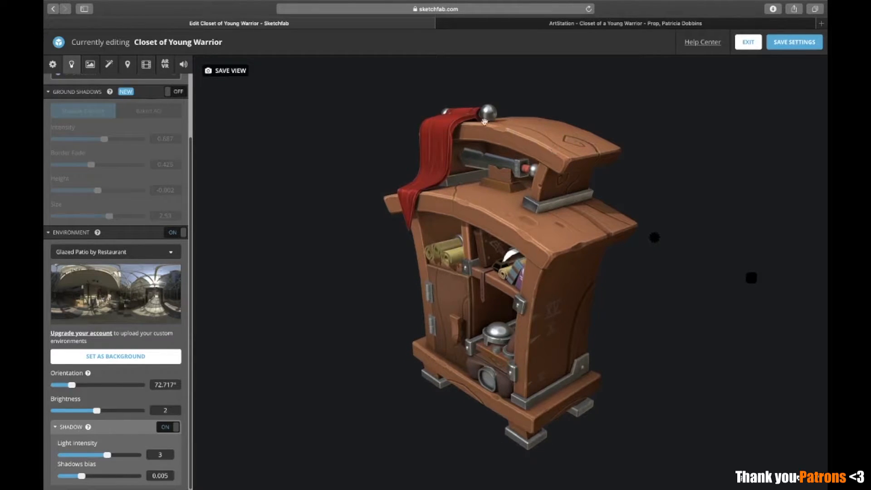
{"action": "left_click_drag", "start_coordinate": [593, 219], "coordinate": [597, 208]}
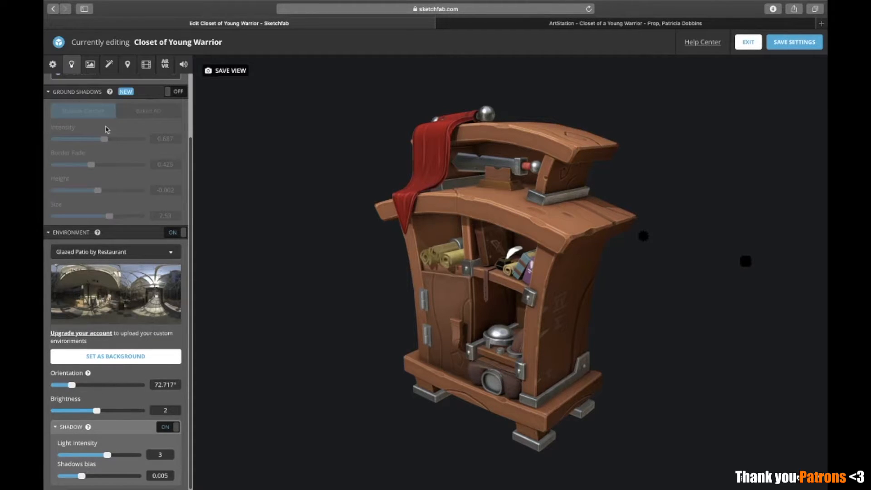
{"action": "scroll", "coordinate": [107, 132], "scroll_direction": "up", "scroll_amount": 3}
{"action": "left_click", "coordinate": [117, 100]}
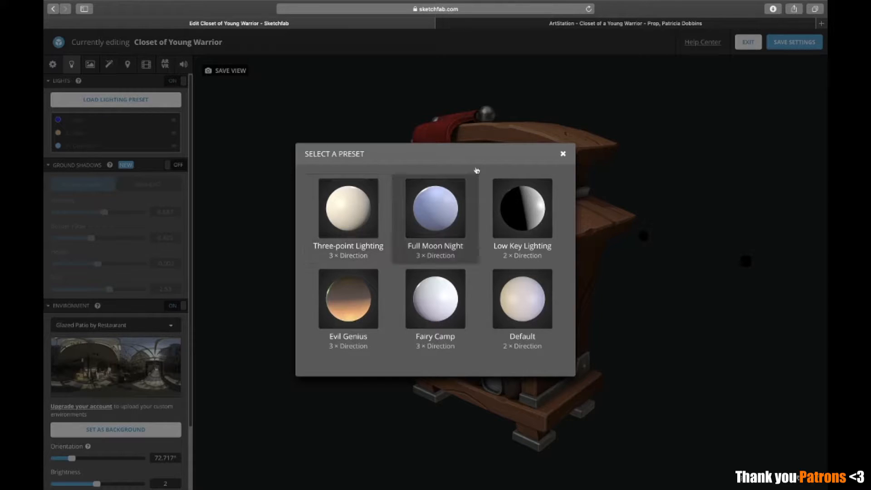
{"action": "left_click", "coordinate": [563, 153]}
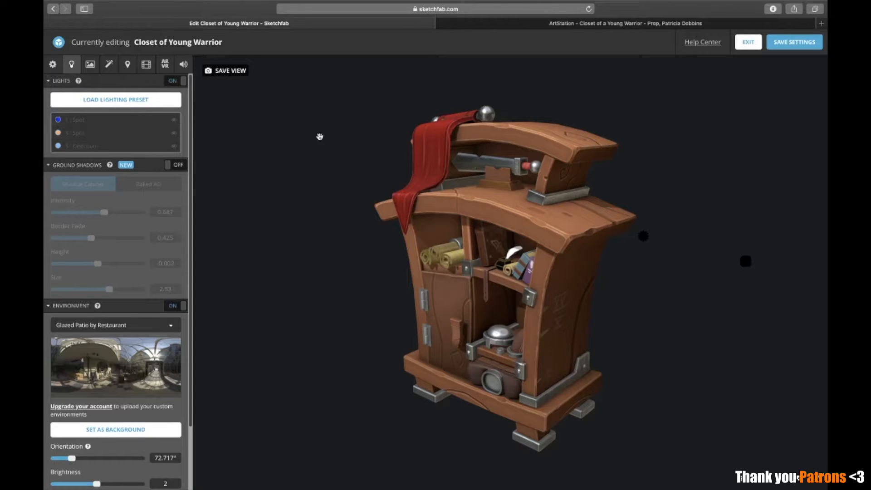
{"action": "left_click_drag", "start_coordinate": [546, 217], "coordinate": [544, 217]}
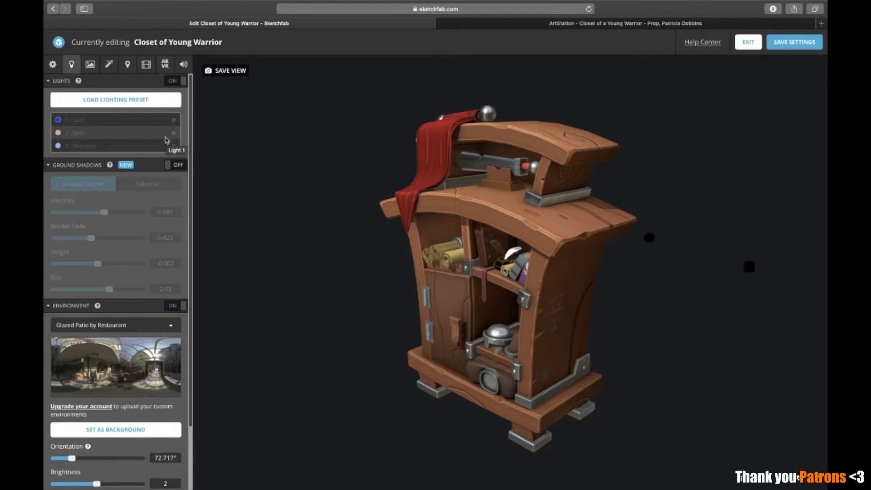
{"action": "left_click_drag", "start_coordinate": [535, 208], "coordinate": [538, 207]}
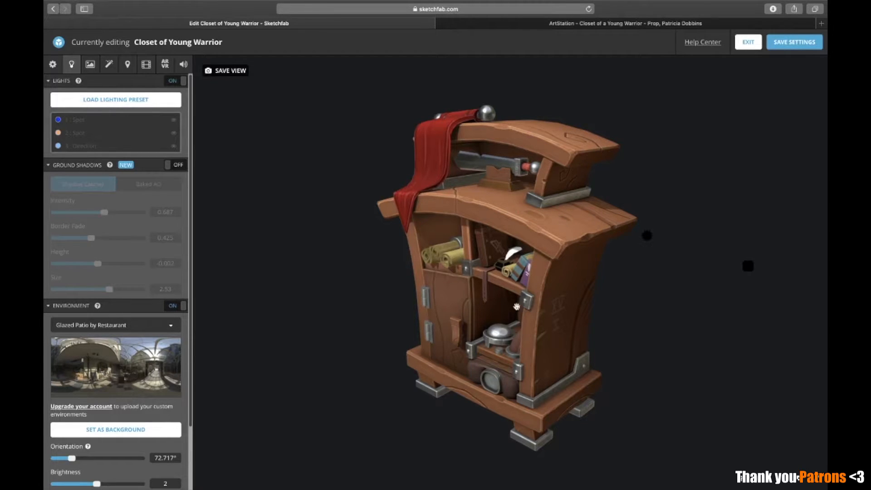
Turn off the environment lighting, check the lighting presets without loading one, and show only the first spotlight
{"action": "left_click", "coordinate": [177, 306]}
{"action": "left_click_drag", "start_coordinate": [646, 142], "coordinate": [647, 145]}
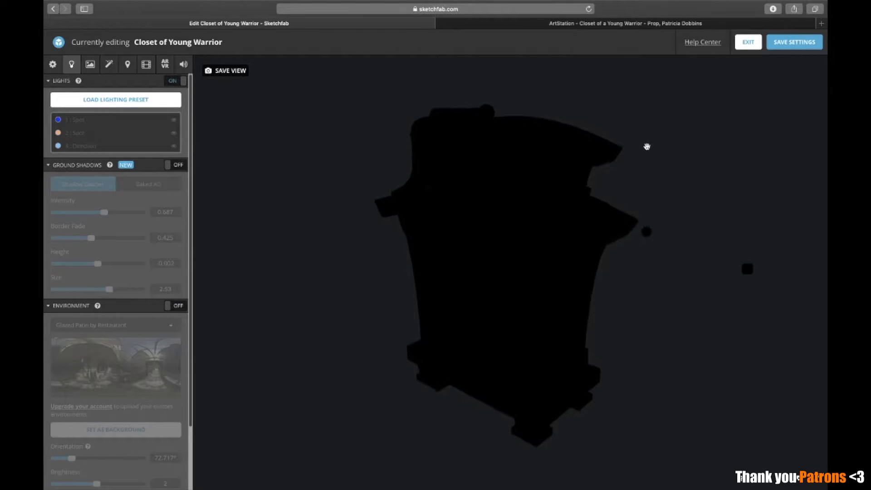
{"action": "left_click", "coordinate": [129, 100]}
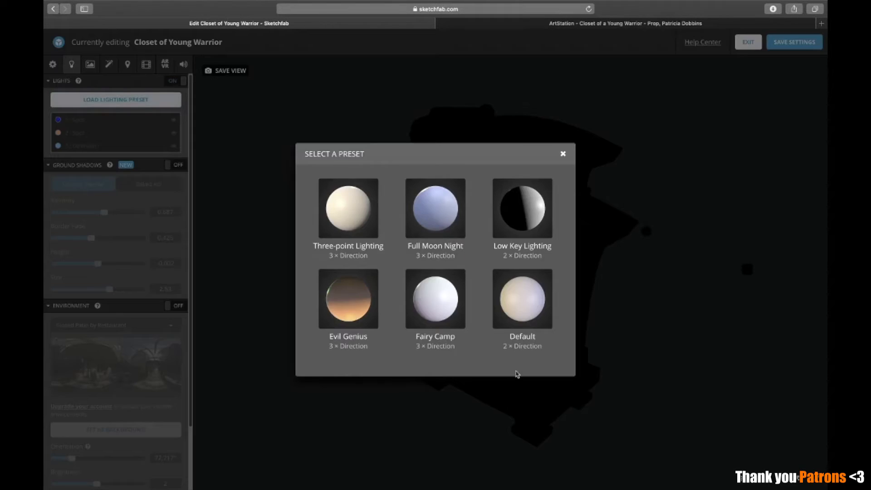
{"action": "left_click", "coordinate": [566, 156]}
{"action": "left_click", "coordinate": [174, 120]}
{"action": "left_click_drag", "start_coordinate": [496, 300], "coordinate": [498, 298]}
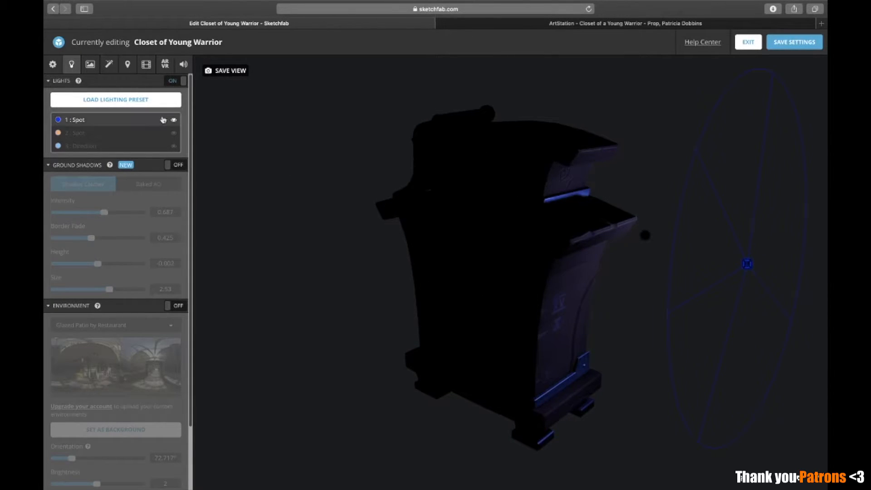
Open the properties of the blue first light and change its type to Direction
{"action": "scroll", "coordinate": [105, 126], "scroll_direction": "down", "scroll_amount": 3}
{"action": "scroll", "coordinate": [105, 126], "scroll_direction": "up", "scroll_amount": 3}
{"action": "left_click", "coordinate": [106, 104]}
{"action": "left_click", "coordinate": [106, 105]}
{"action": "left_click", "coordinate": [107, 120]}
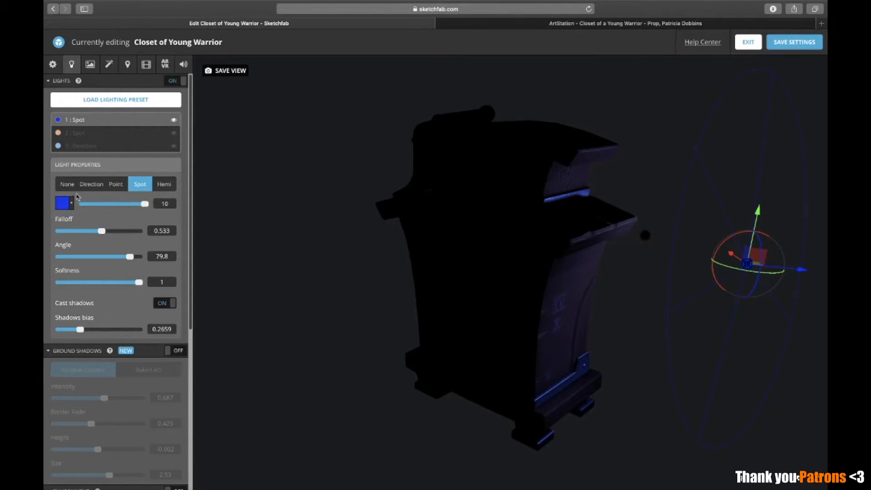
{"action": "left_click", "coordinate": [91, 186]}
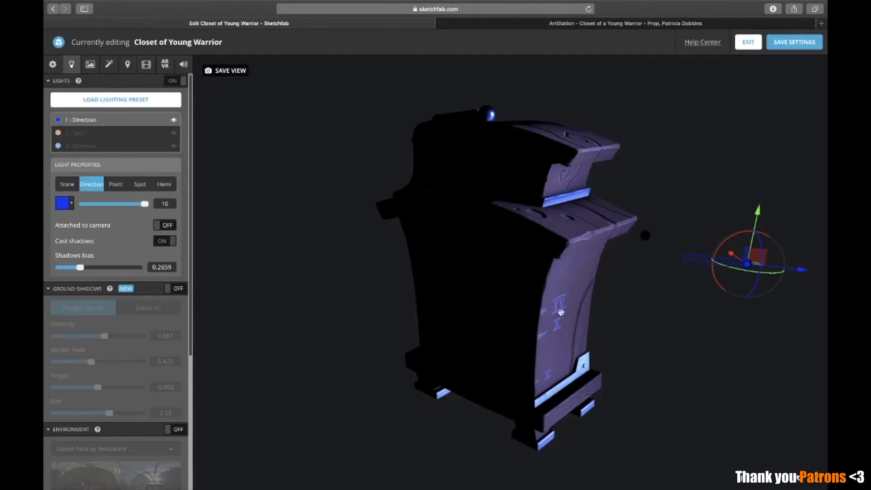
Set the blue first light's type to Spot and toggle its shadow casting off and back on
{"action": "left_click", "coordinate": [140, 184]}
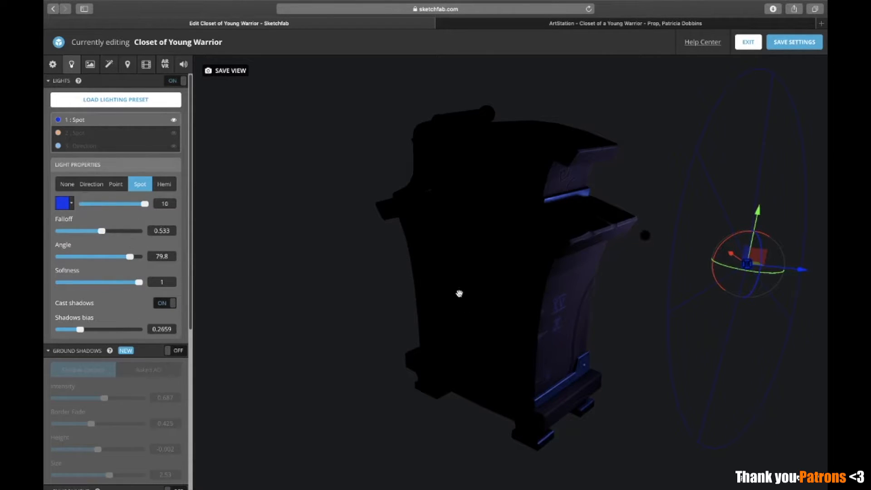
{"action": "left_click_drag", "start_coordinate": [517, 285], "coordinate": [519, 283]}
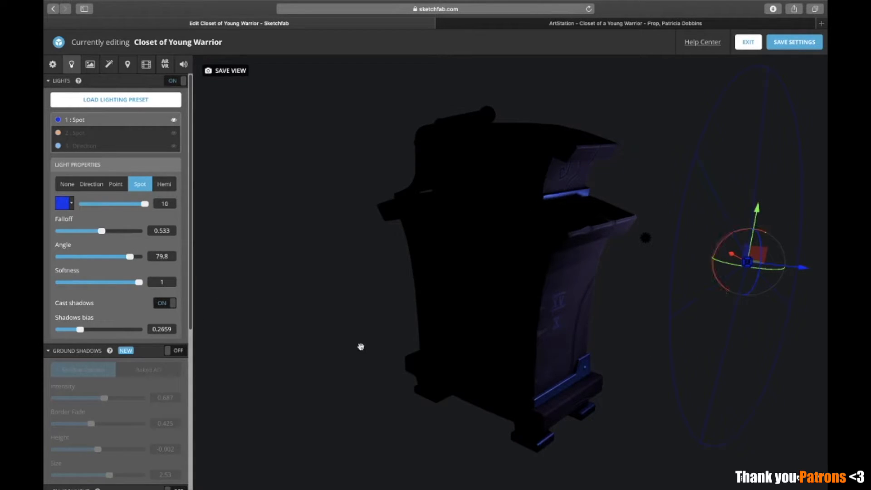
{"action": "left_click", "coordinate": [167, 309]}
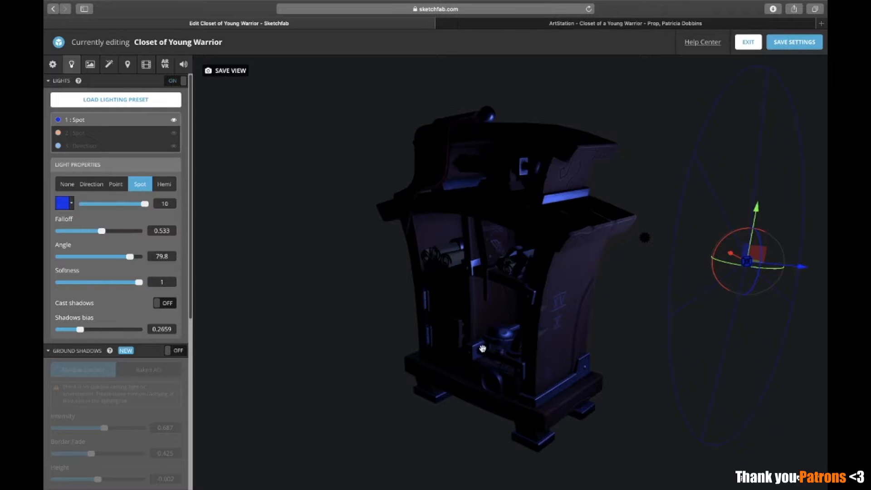
{"action": "left_click", "coordinate": [165, 305]}
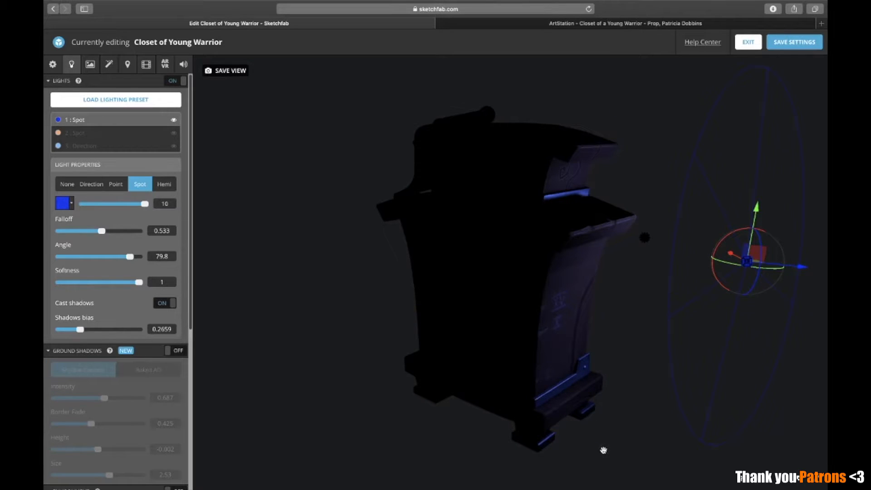
Examine from several angles how the blue spotlight alone lights the side of the closet
{"action": "left_click_drag", "start_coordinate": [445, 402], "coordinate": [453, 398]}
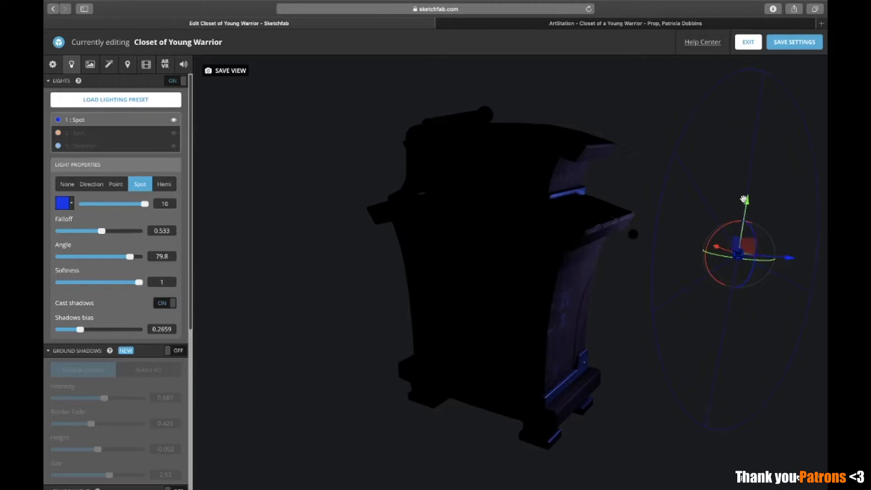
{"action": "left_click_drag", "start_coordinate": [546, 309], "coordinate": [587, 315]}
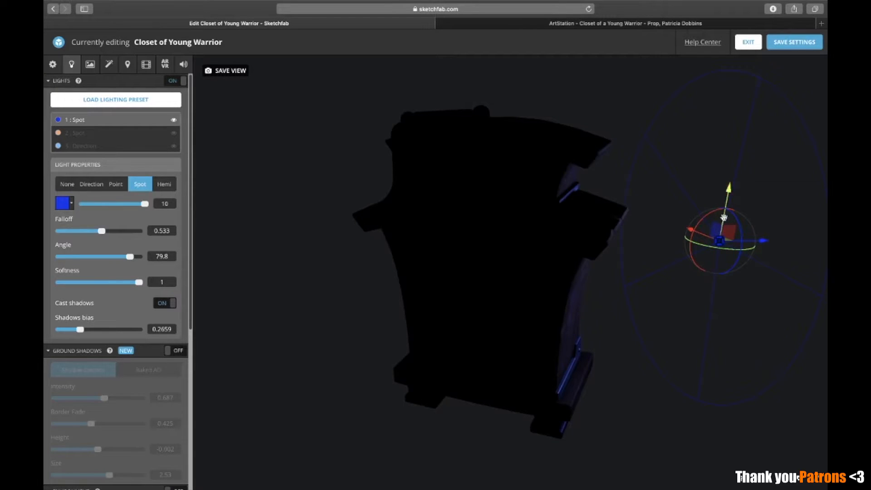
{"action": "left_click_drag", "start_coordinate": [681, 375], "coordinate": [597, 371]}
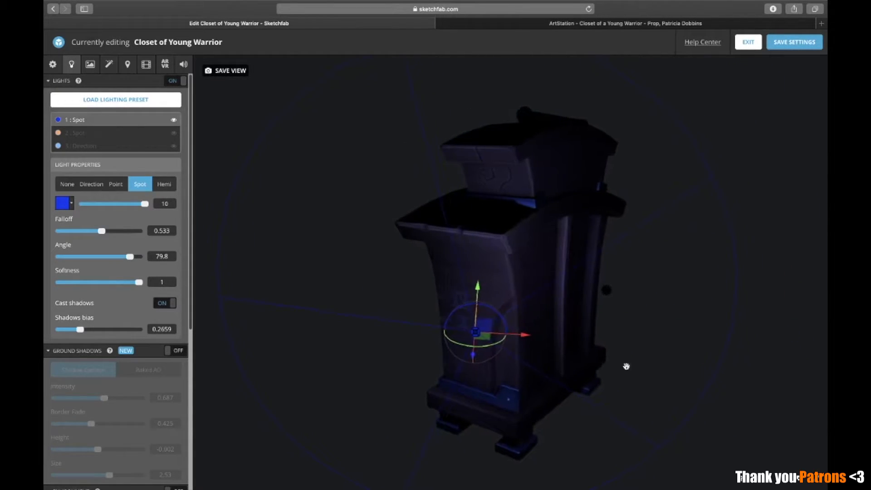
{"action": "left_click_drag", "start_coordinate": [685, 340], "coordinate": [707, 162]}
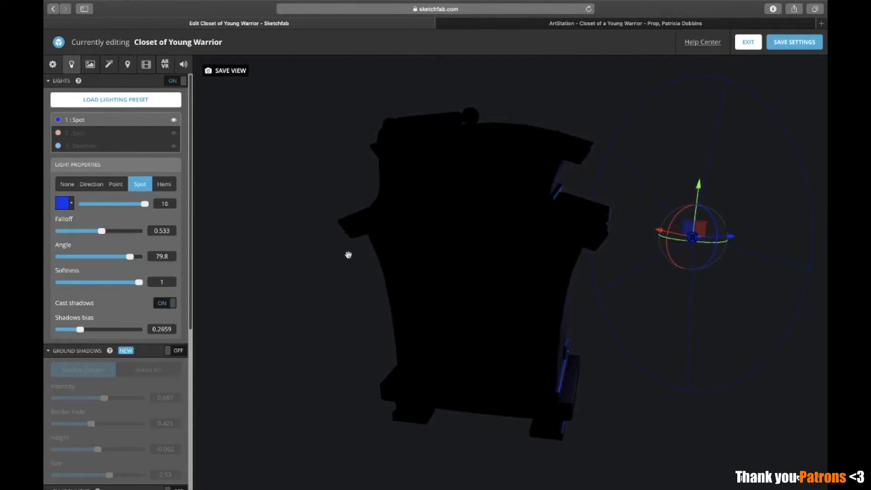
Hide the blue first light, show the orange second spotlight above the closet, and open its properties
{"action": "left_click", "coordinate": [174, 121]}
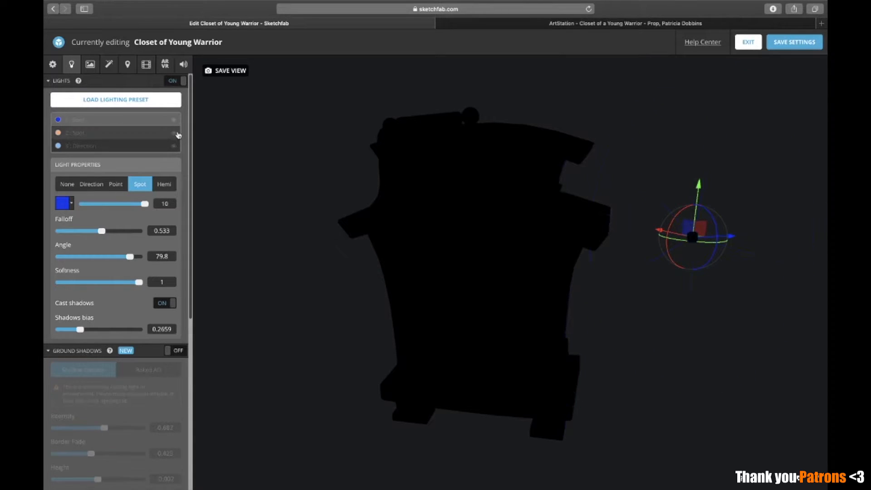
{"action": "left_click", "coordinate": [174, 134]}
{"action": "left_click_drag", "start_coordinate": [460, 246], "coordinate": [438, 251]}
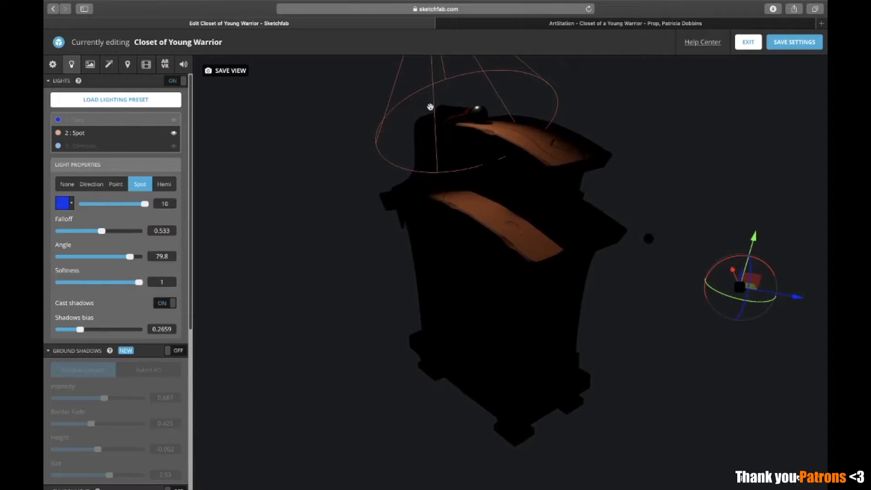
{"action": "left_click_drag", "start_coordinate": [543, 170], "coordinate": [603, 238]}
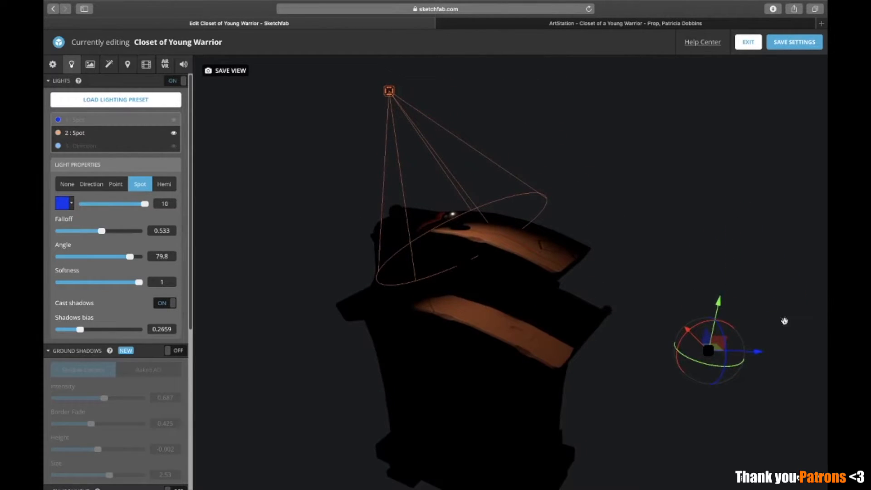
{"action": "left_click_drag", "start_coordinate": [432, 265], "coordinate": [418, 256]}
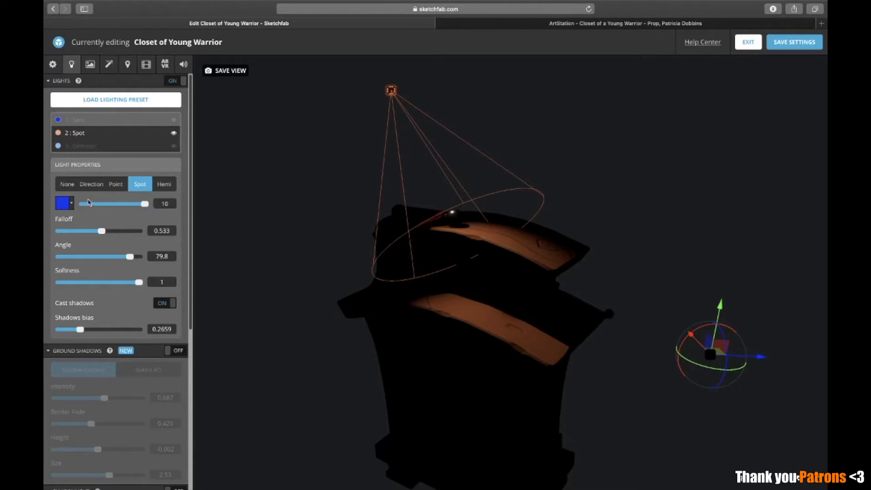
{"action": "left_click", "coordinate": [78, 132]}
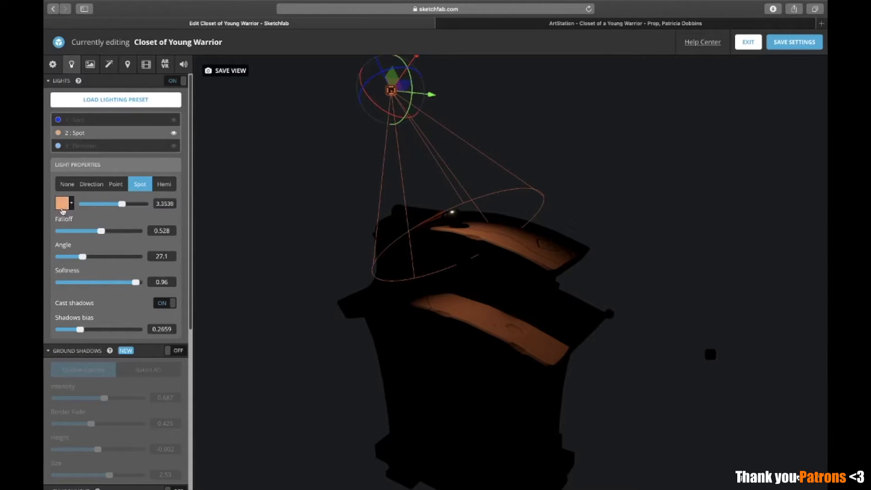
Examine from several angles how the orange spotlight falls on the closet's two curved tops
{"action": "left_click_drag", "start_coordinate": [324, 251], "coordinate": [313, 252]}
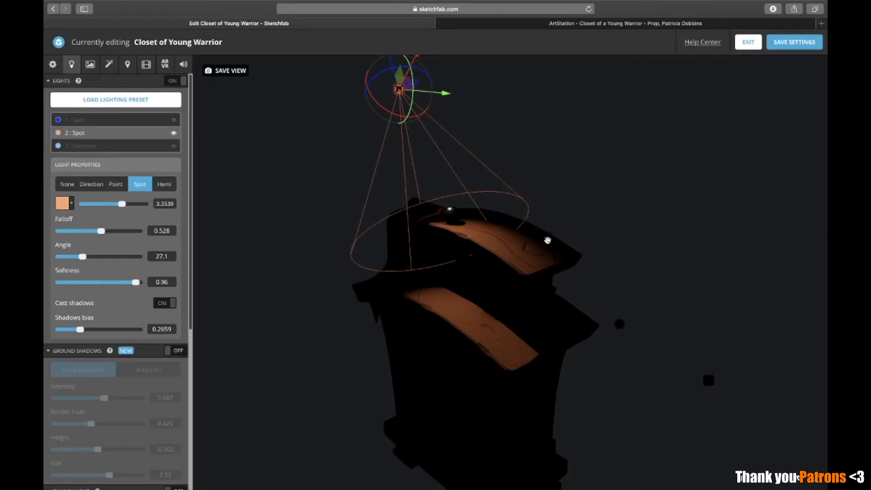
{"action": "left_click_drag", "start_coordinate": [549, 306], "coordinate": [495, 332]}
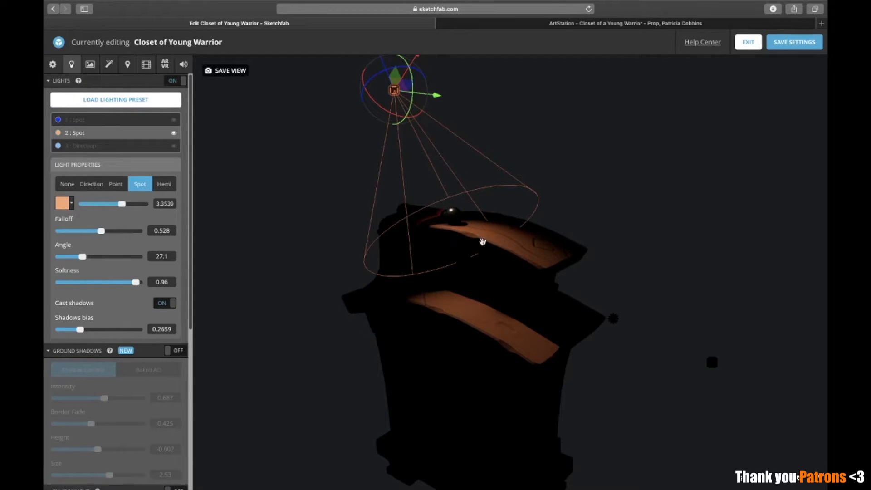
{"action": "left_click_drag", "start_coordinate": [542, 299], "coordinate": [542, 299]}
{"action": "left_click_drag", "start_coordinate": [522, 363], "coordinate": [506, 304]}
{"action": "left_click_drag", "start_coordinate": [506, 243], "coordinate": [497, 275]}
{"action": "left_click_drag", "start_coordinate": [448, 210], "coordinate": [551, 304]}
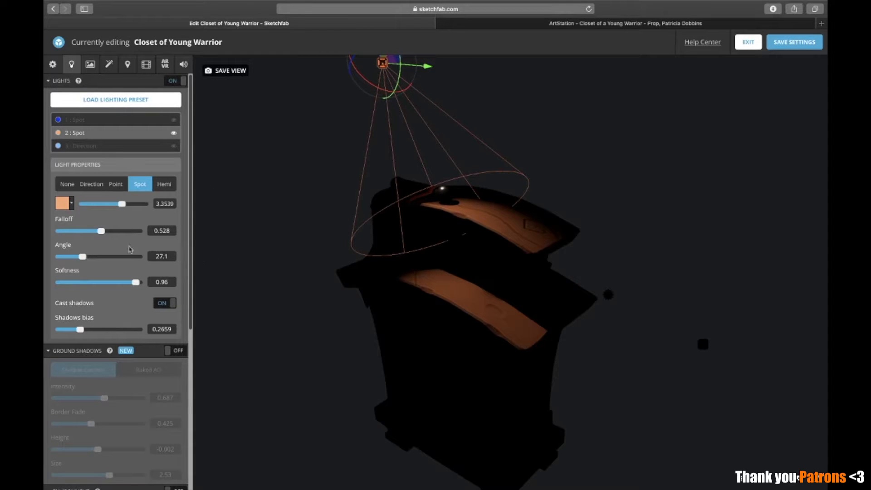
Compare the closet with the orange spotlight's shadow casting off and back on
{"action": "left_click", "coordinate": [166, 303]}
{"action": "left_click_drag", "start_coordinate": [322, 326], "coordinate": [492, 338]}
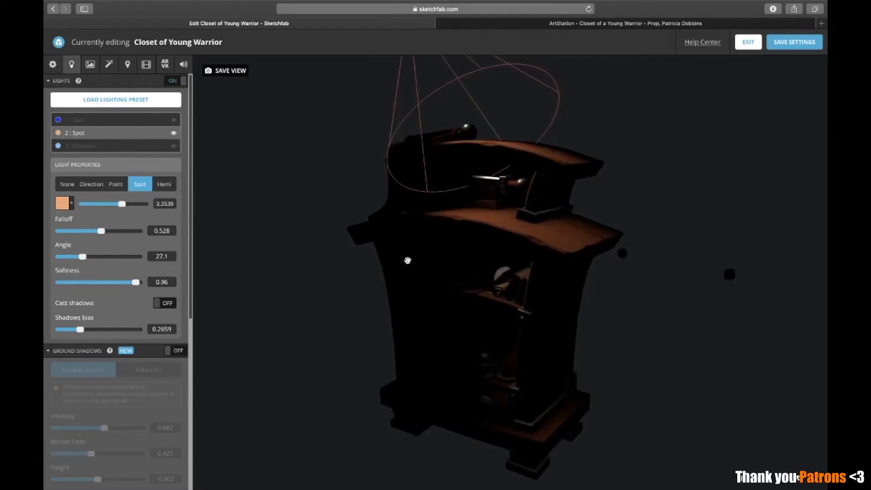
{"action": "left_click_drag", "start_coordinate": [496, 231], "coordinate": [495, 235]}
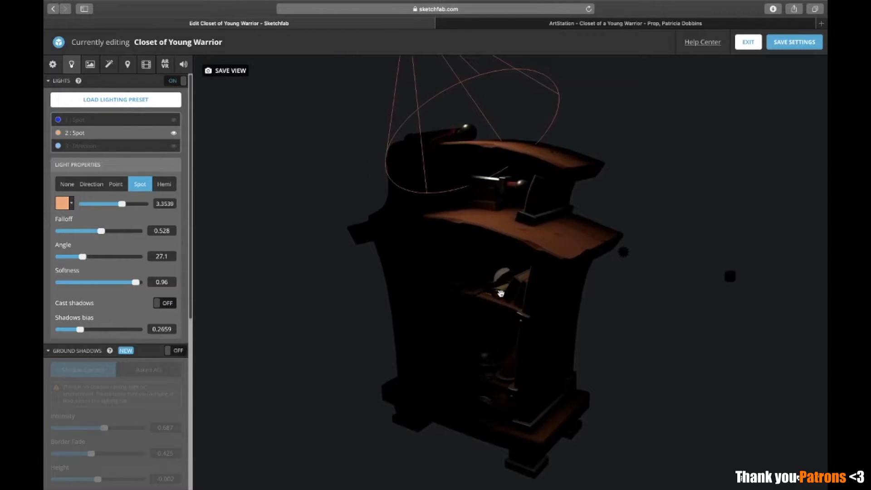
{"action": "left_click", "coordinate": [177, 303]}
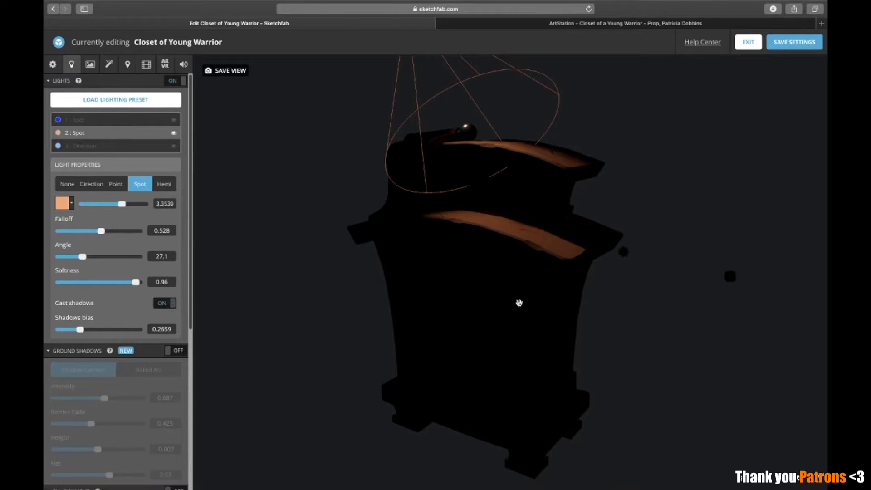
{"action": "left_click_drag", "start_coordinate": [510, 296], "coordinate": [521, 334]}
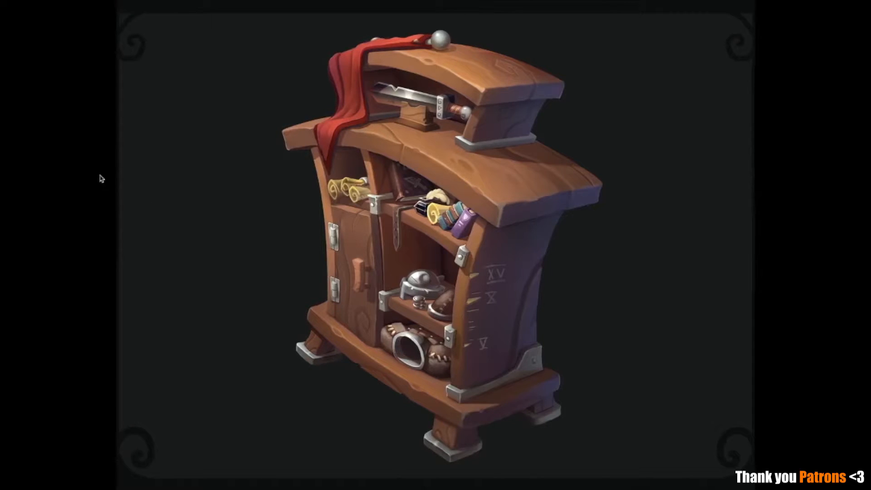
Return from the concept art to Sketchfab, show the blue first light again, and turn the environment lighting back on
{"action": "left_click_drag", "start_coordinate": [325, 32], "coordinate": [649, 462]}
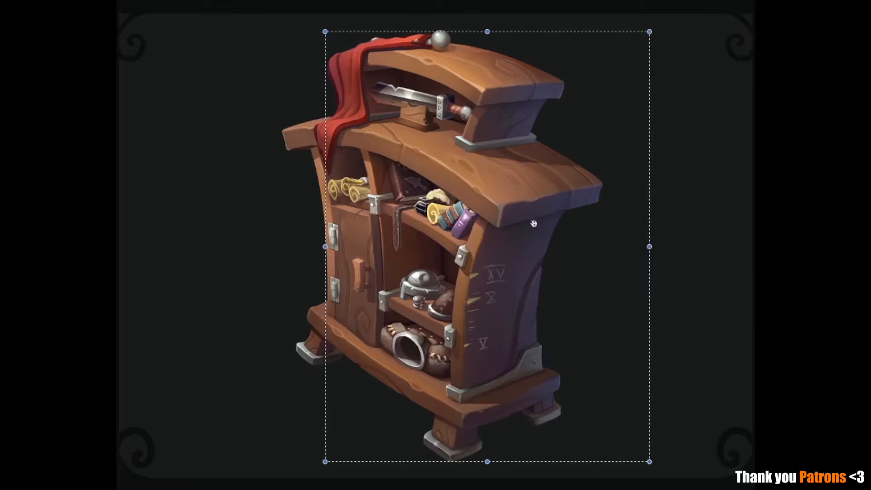
{"action": "key", "text": "ctrl+Right"}
{"action": "scroll", "coordinate": [145, 352], "scroll_direction": "down", "scroll_amount": 5}
{"action": "left_click", "coordinate": [71, 232]}
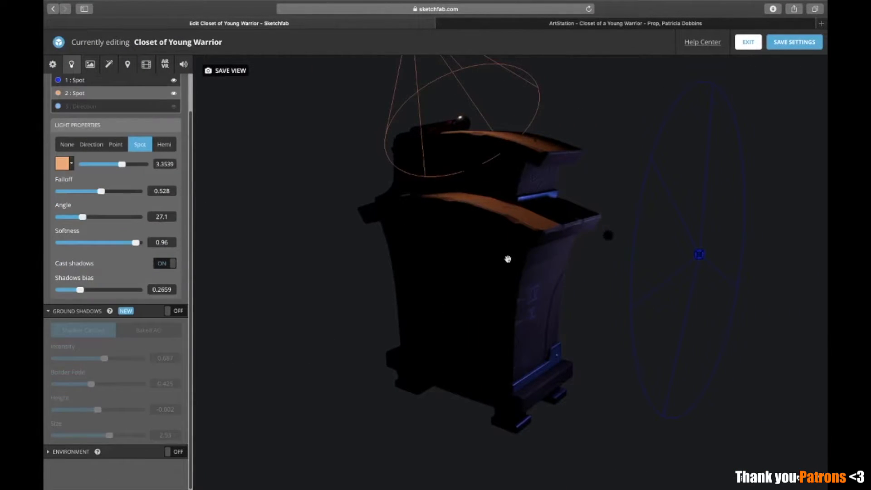
{"action": "left_click", "coordinate": [173, 451]}
{"action": "left_click_drag", "start_coordinate": [571, 384], "coordinate": [582, 348]}
{"action": "scroll", "coordinate": [572, 347], "scroll_direction": "up", "scroll_amount": 3}
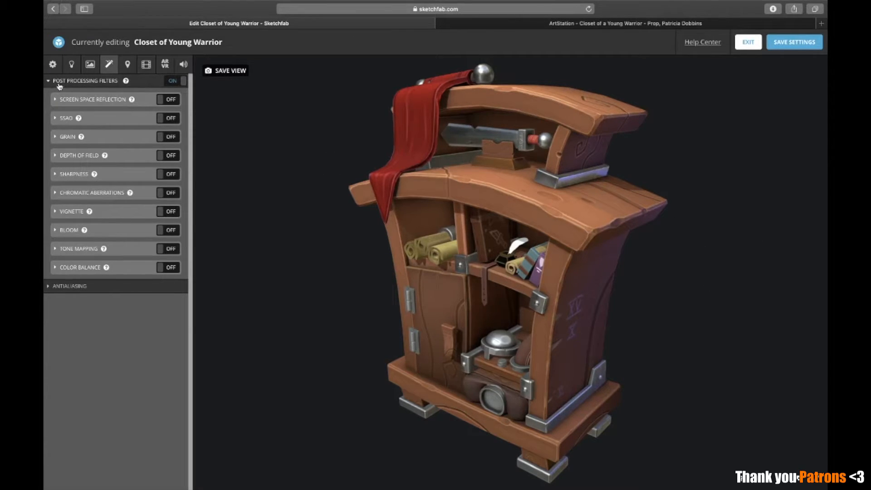
Dismiss the browser's memory notice and enable the SSAO post-processing filter
{"action": "mouse_move", "coordinate": [131, 87]}
{"action": "left_click_drag", "start_coordinate": [515, 170], "coordinate": [538, 176]}
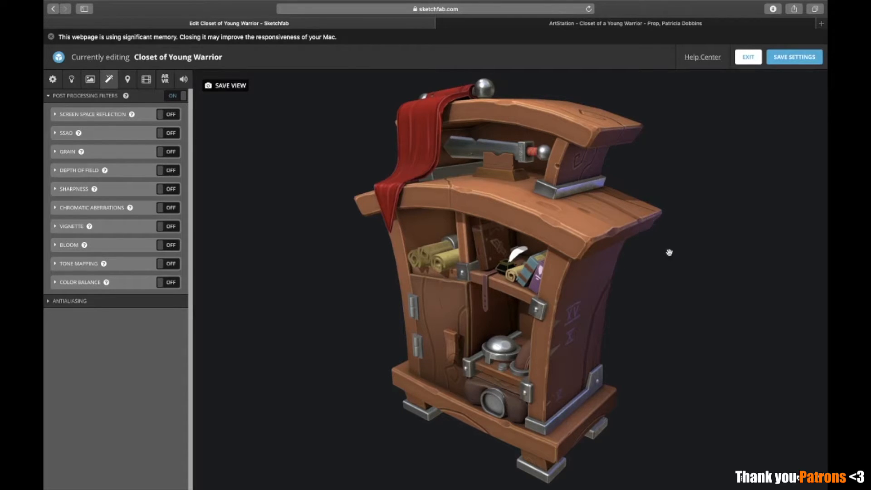
{"action": "left_click", "coordinate": [51, 37]}
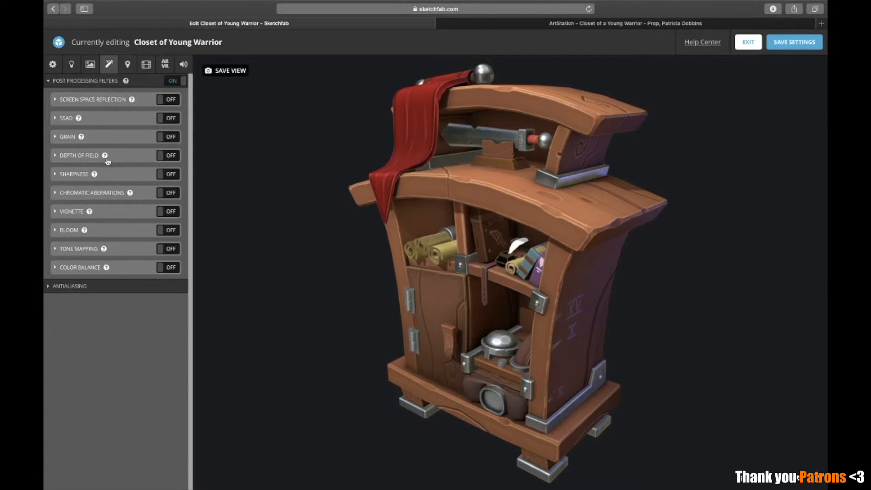
{"action": "left_click", "coordinate": [109, 119]}
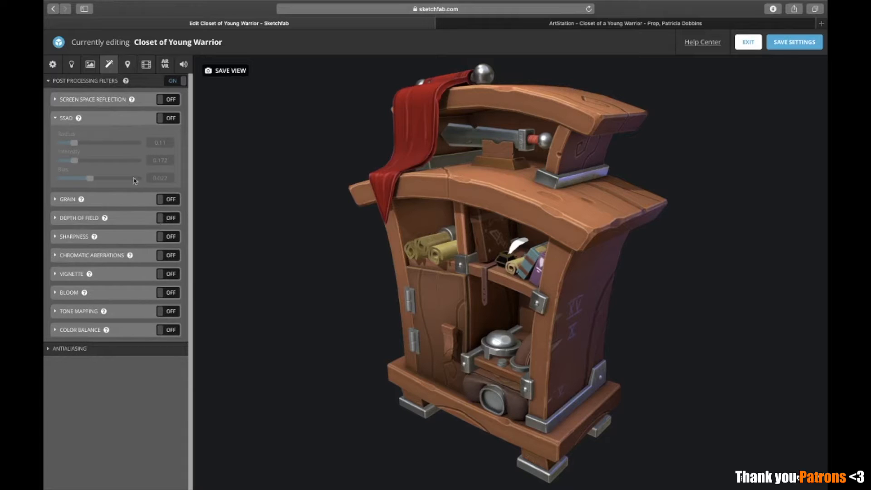
{"action": "left_click", "coordinate": [160, 119]}
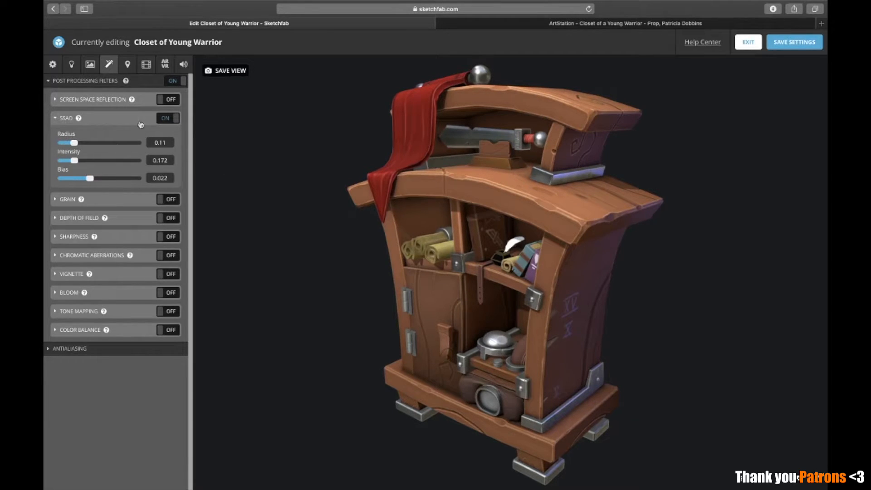
Read the descriptions of the Screen Space Reflection and SSAO filters and view the whole closet
{"action": "mouse_move", "coordinate": [133, 102]}
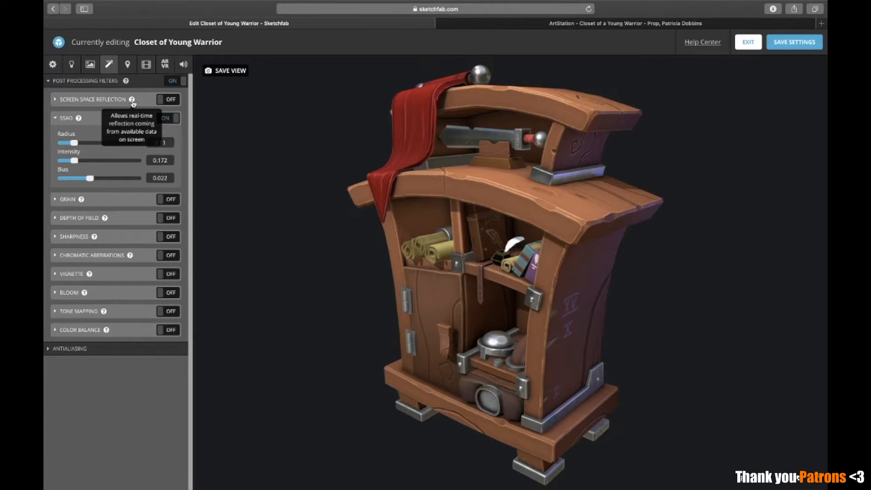
{"action": "mouse_move", "coordinate": [84, 119]}
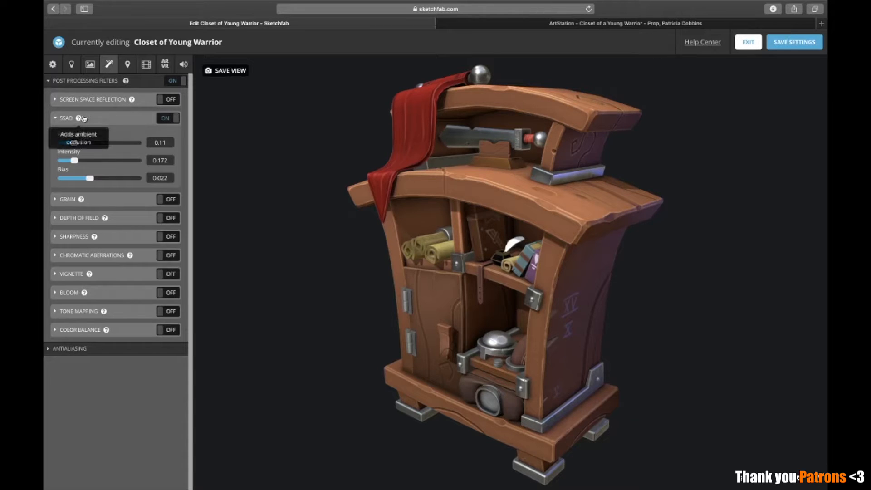
{"action": "left_click_drag", "start_coordinate": [332, 216], "coordinate": [328, 217]}
{"action": "scroll", "coordinate": [327, 217], "scroll_direction": "down", "scroll_amount": 3}
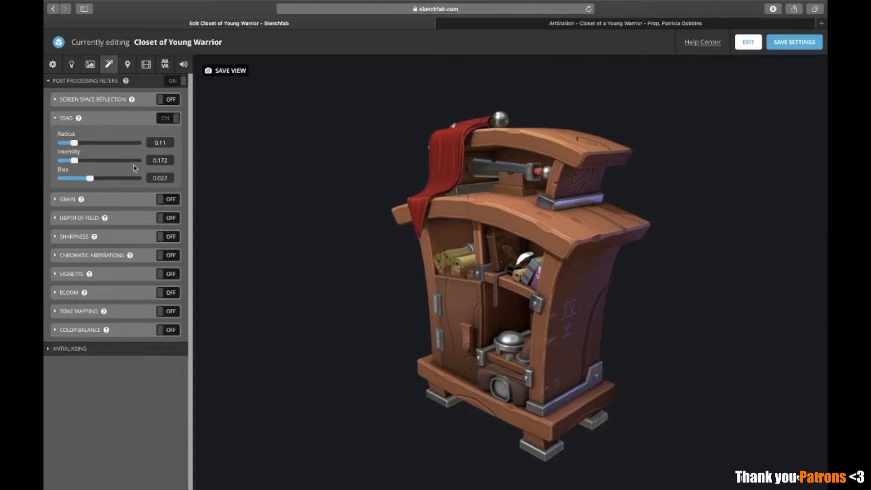
Compare the closet's shading by repeatedly switching the SSAO filter off and on
{"action": "scroll", "coordinate": [464, 297], "scroll_direction": "down", "scroll_amount": 1}
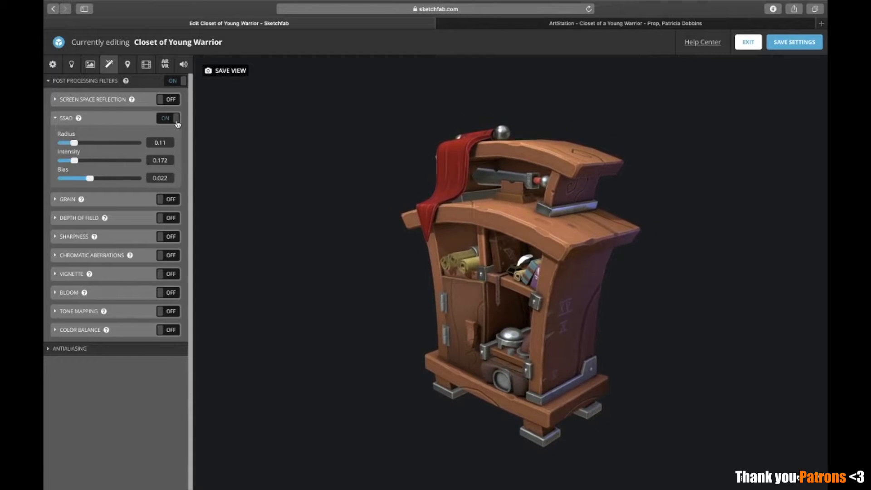
{"action": "left_click", "coordinate": [177, 122]}
{"action": "scroll", "coordinate": [250, 152], "scroll_direction": "up", "scroll_amount": 2}
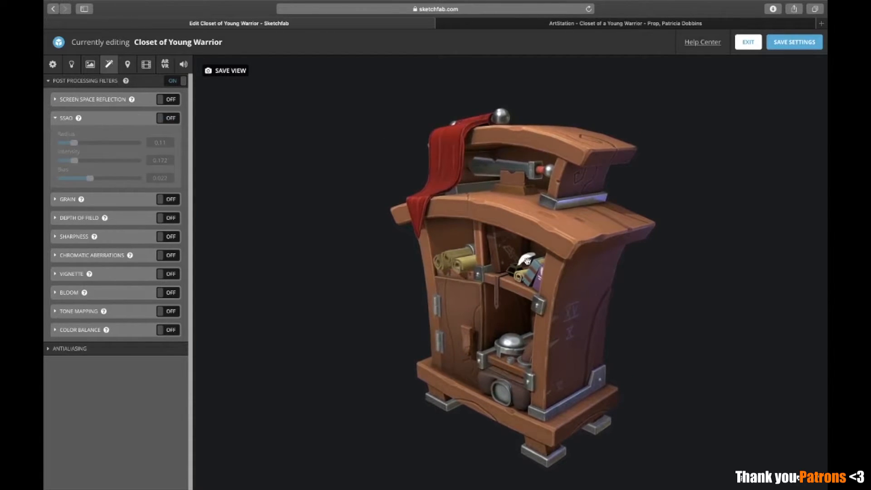
{"action": "left_click_drag", "start_coordinate": [527, 260], "coordinate": [522, 272]}
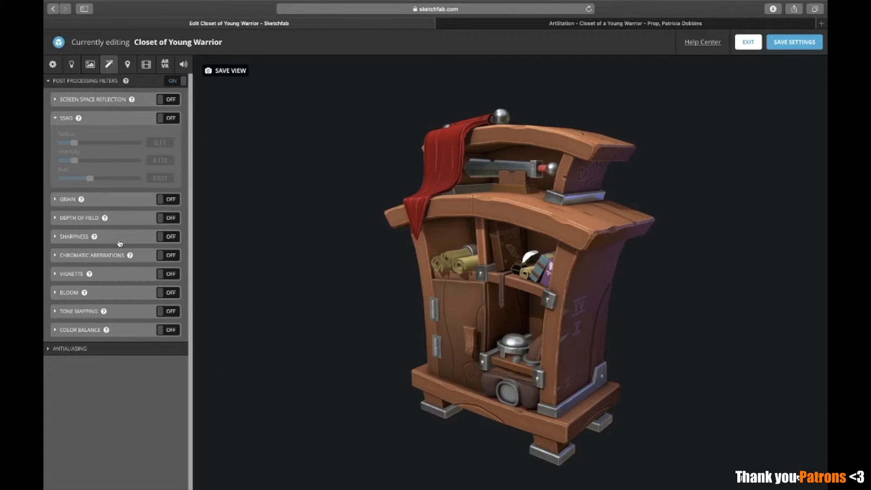
{"action": "left_click", "coordinate": [161, 120]}
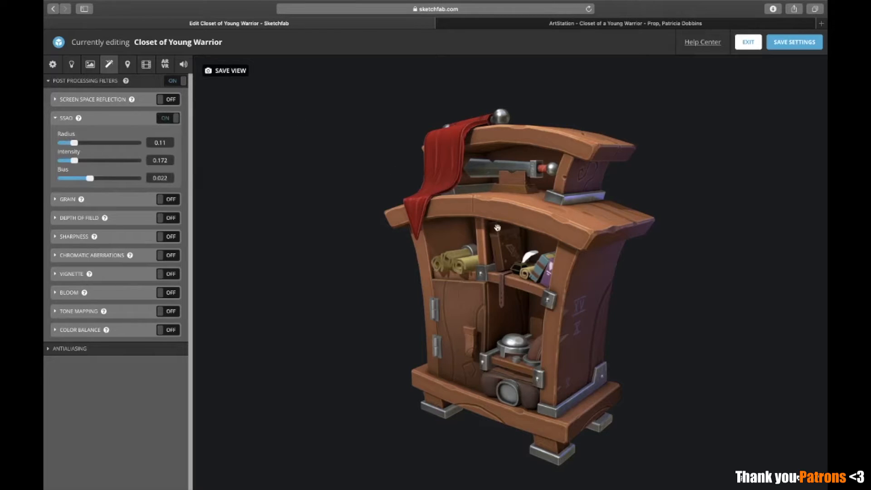
{"action": "left_click", "coordinate": [161, 119]}
{"action": "left_click", "coordinate": [161, 119]}
{"action": "left_click", "coordinate": [163, 119]}
{"action": "left_click", "coordinate": [163, 119]}
{"action": "left_click", "coordinate": [164, 119]}
{"action": "left_click", "coordinate": [163, 120]}
{"action": "left_click", "coordinate": [163, 120]}
{"action": "left_click", "coordinate": [164, 121]}
{"action": "left_click", "coordinate": [164, 121]}
{"action": "left_click", "coordinate": [164, 121]}
{"action": "left_click", "coordinate": [164, 121]}
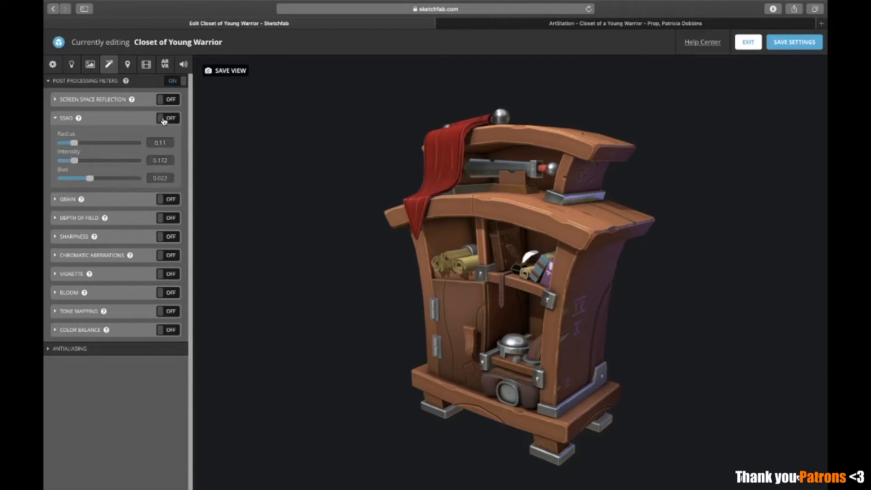
{"action": "left_click", "coordinate": [164, 120]}
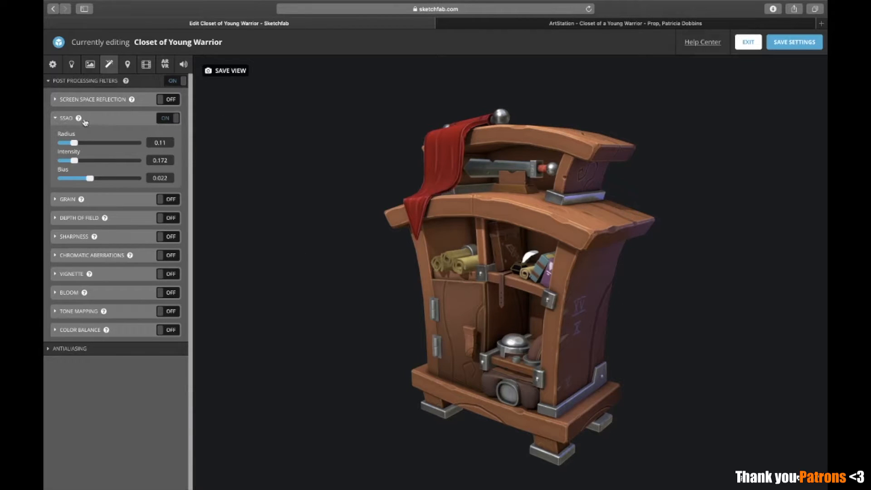
{"action": "left_click", "coordinate": [164, 120]}
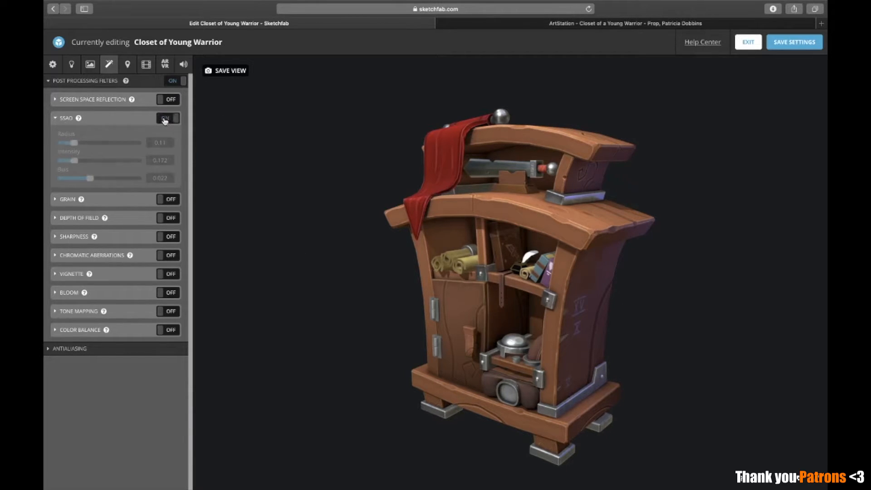
Compare the closet with SSAO and Screen Space Reflection switched, leaving Screen Space Reflection off and SSAO on
{"action": "left_click", "coordinate": [165, 121]}
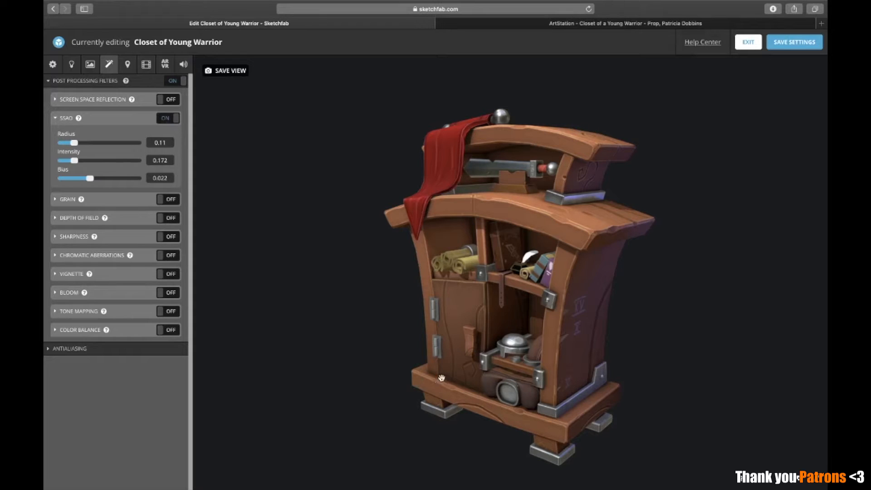
{"action": "left_click", "coordinate": [168, 120]}
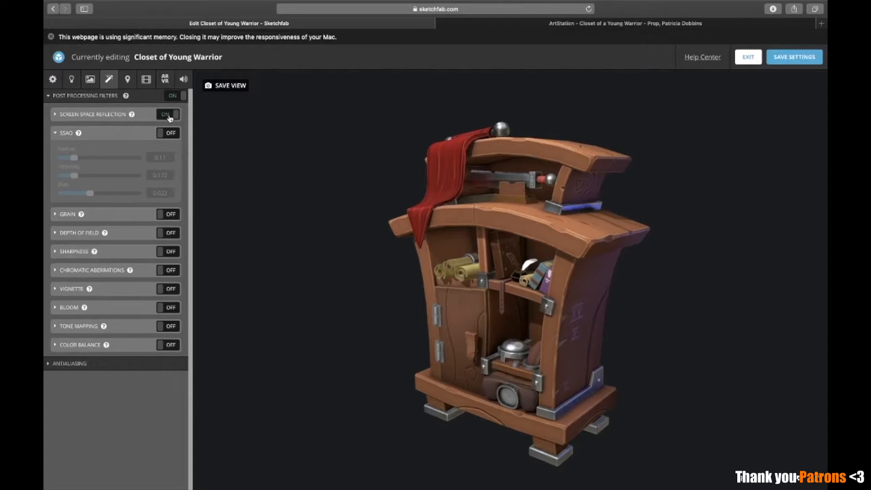
{"action": "left_click", "coordinate": [170, 119]}
{"action": "left_click", "coordinate": [174, 117]}
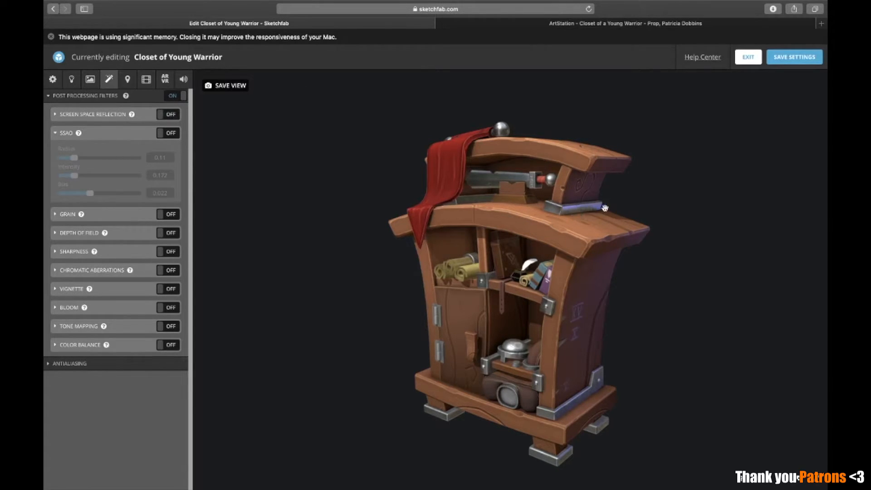
{"action": "left_click", "coordinate": [169, 134]}
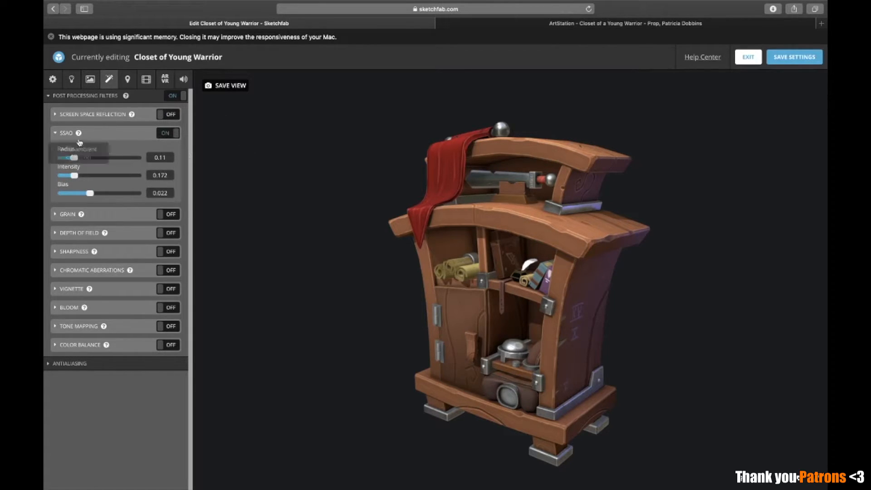
Enable the Sharpness filter and inspect the closet's surface details up close
{"action": "left_click", "coordinate": [75, 253]}
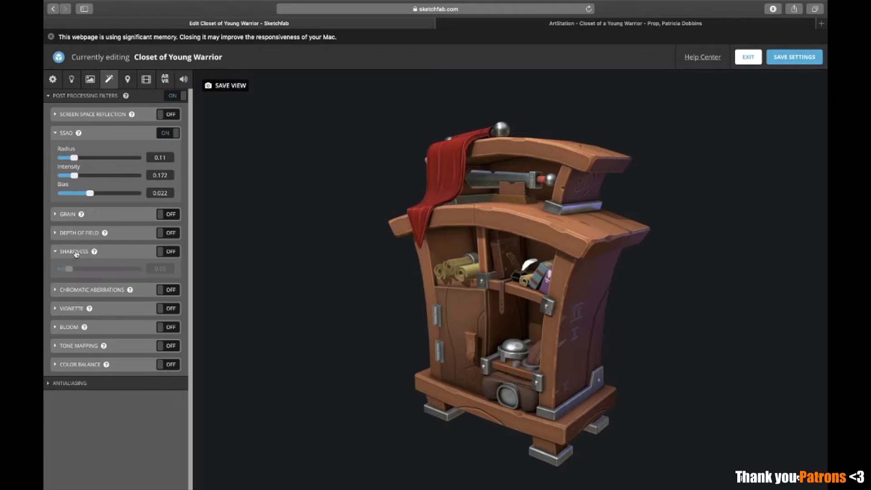
{"action": "left_click", "coordinate": [167, 252]}
{"action": "scroll", "coordinate": [552, 335], "scroll_direction": "up", "scroll_amount": 1}
{"action": "right_click_drag", "start_coordinate": [554, 340], "coordinate": [550, 329]}
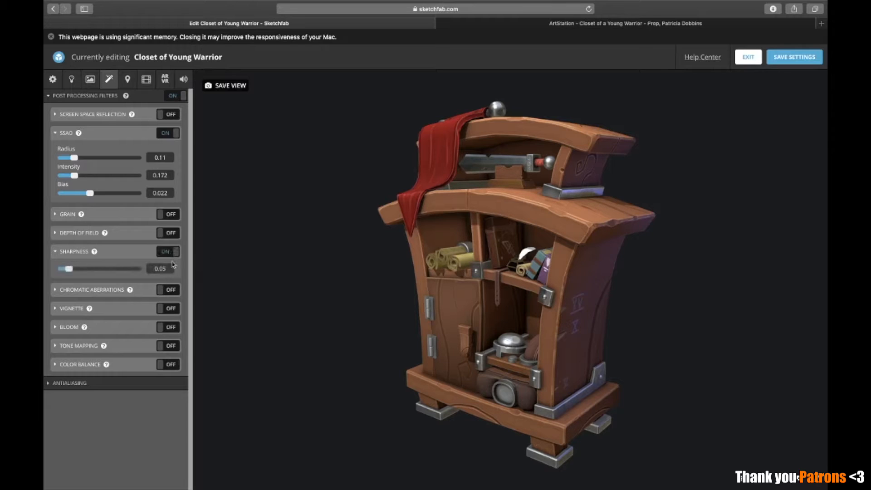
Enable the Vignette and Bloom filters and show their settings
{"action": "left_click", "coordinate": [74, 311]}
{"action": "left_click", "coordinate": [179, 315]}
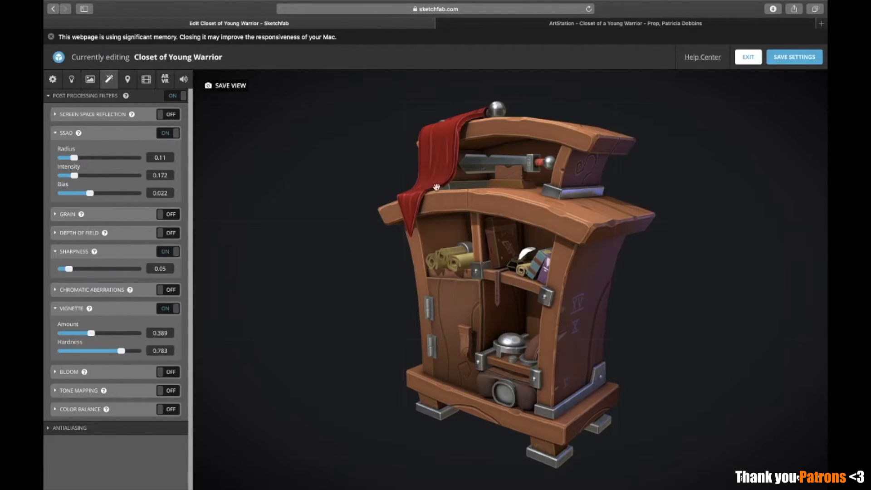
{"action": "left_click", "coordinate": [223, 86]}
{"action": "left_click", "coordinate": [165, 372]}
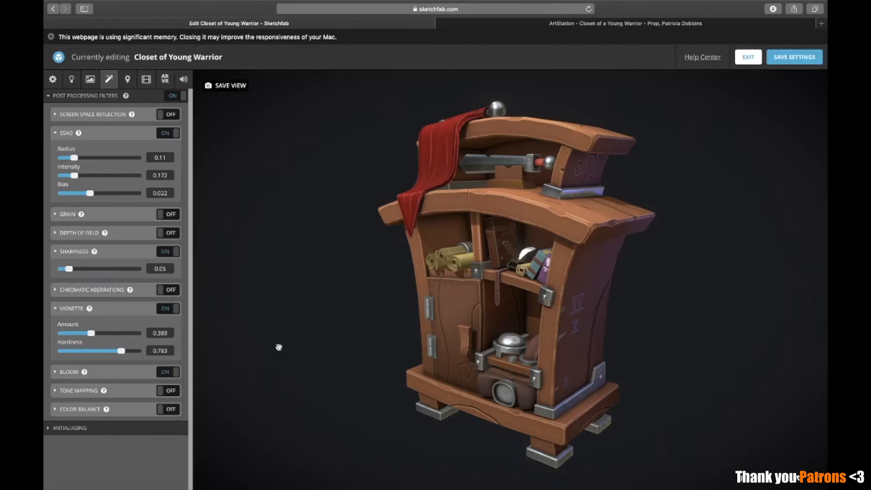
{"action": "left_click", "coordinate": [129, 380]}
{"action": "scroll", "coordinate": [143, 418], "scroll_direction": "down", "scroll_amount": 1}
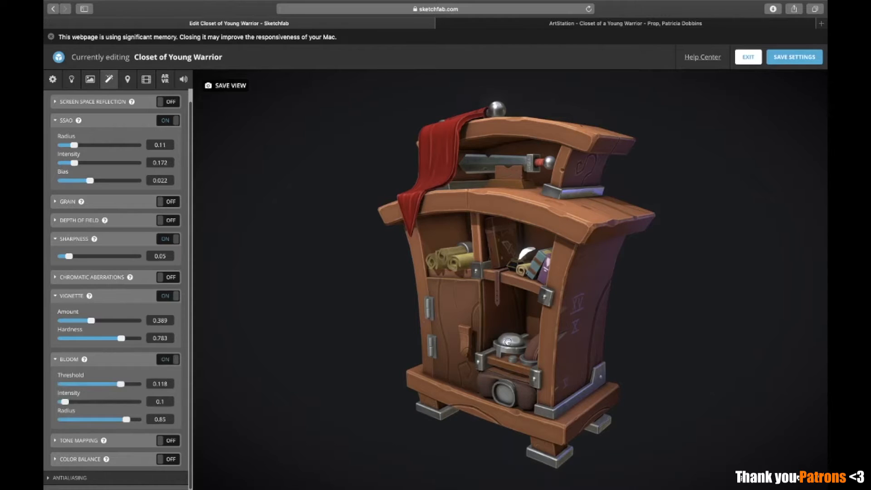
{"action": "scroll", "coordinate": [122, 381], "scroll_direction": "up", "scroll_amount": 1}
{"action": "scroll", "coordinate": [104, 475], "scroll_direction": "down", "scroll_amount": 1}
Enable the Color Balance filter and compare the closet's colors by repeatedly switching it off and on
{"action": "left_click", "coordinate": [88, 459]}
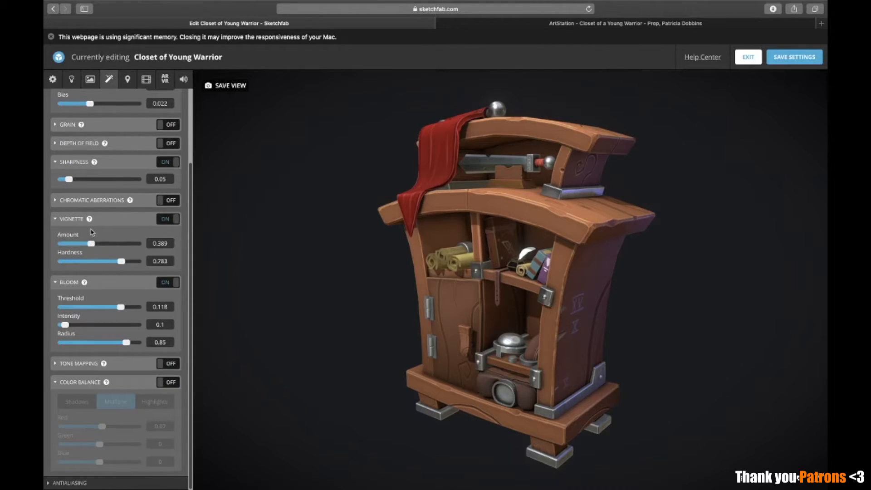
{"action": "left_click", "coordinate": [168, 382]}
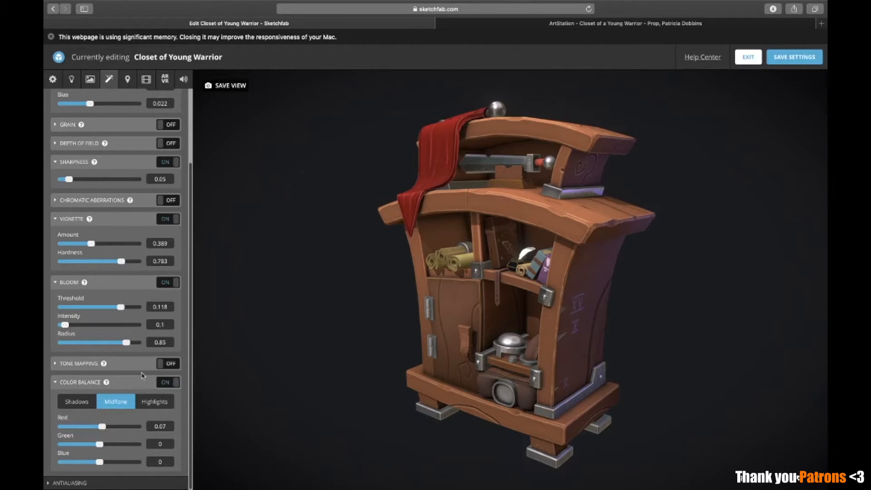
{"action": "left_click", "coordinate": [166, 385]}
{"action": "left_click", "coordinate": [169, 384]}
{"action": "left_click", "coordinate": [170, 384]}
{"action": "left_click", "coordinate": [170, 385]}
{"action": "left_click", "coordinate": [172, 386]}
{"action": "left_click", "coordinate": [171, 385]}
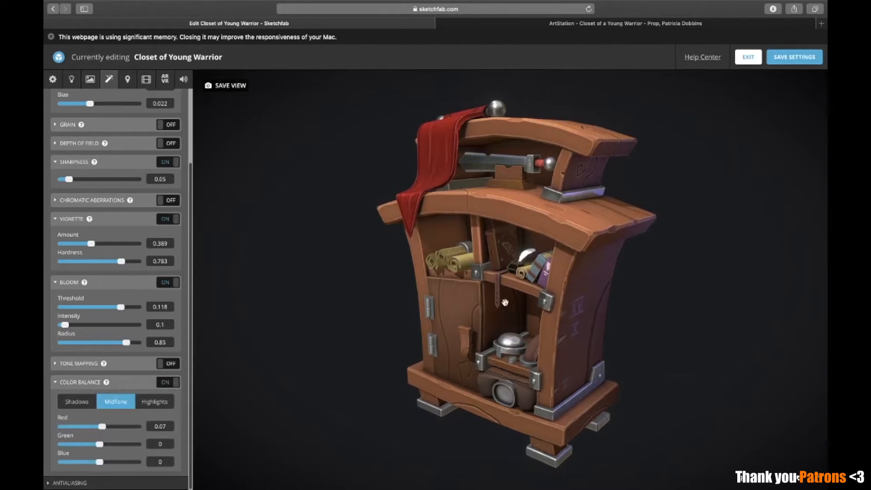
Review the full list of post-processing filters and the closet's look, and exit the 3D settings editor
{"action": "scroll", "coordinate": [68, 263], "scroll_direction": "up", "scroll_amount": 3}
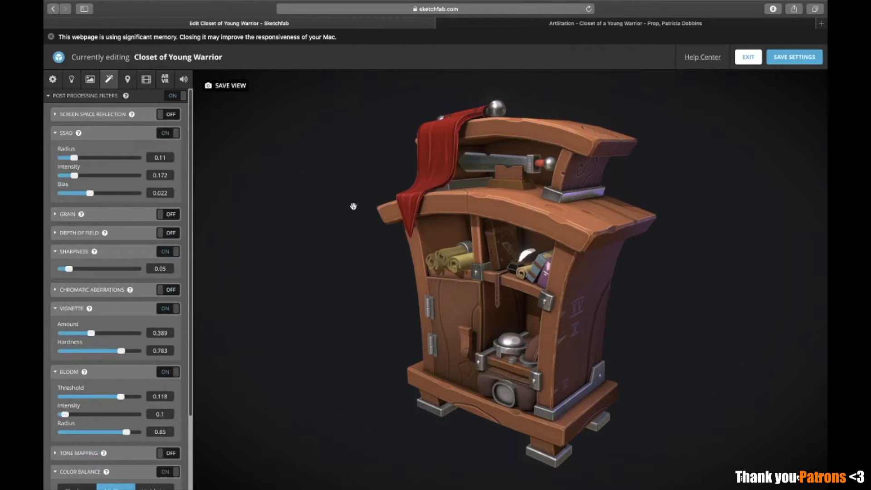
{"action": "scroll", "coordinate": [54, 419], "scroll_direction": "down", "scroll_amount": 3}
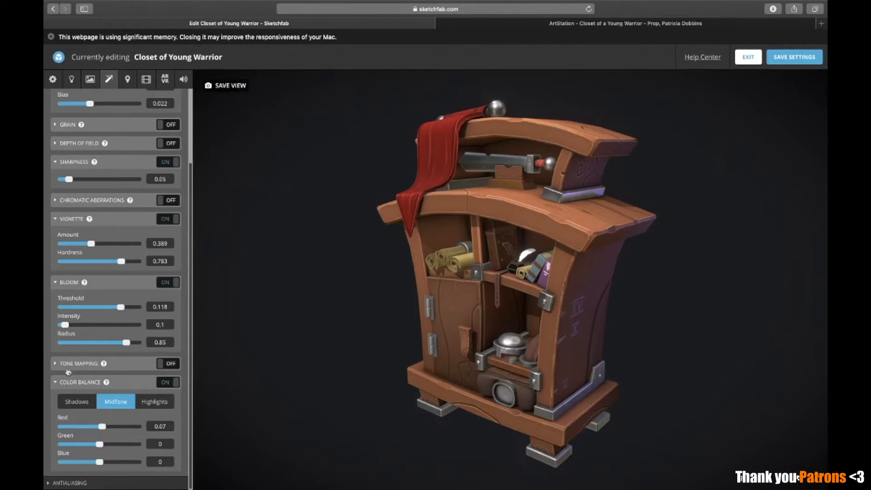
{"action": "scroll", "coordinate": [82, 465], "scroll_direction": "up", "scroll_amount": 3}
{"action": "scroll", "coordinate": [81, 425], "scroll_direction": "down", "scroll_amount": 3}
{"action": "scroll", "coordinate": [91, 206], "scroll_direction": "up", "scroll_amount": 3}
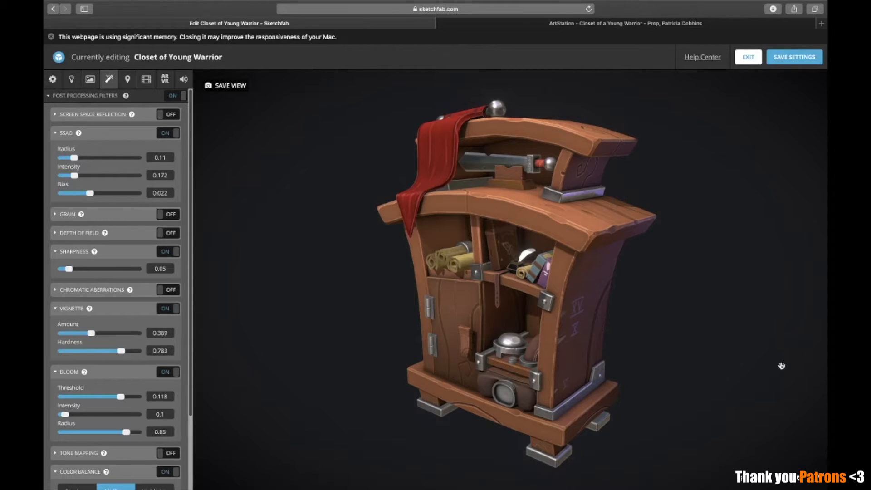
{"action": "left_click_drag", "start_coordinate": [520, 337], "coordinate": [556, 284]}
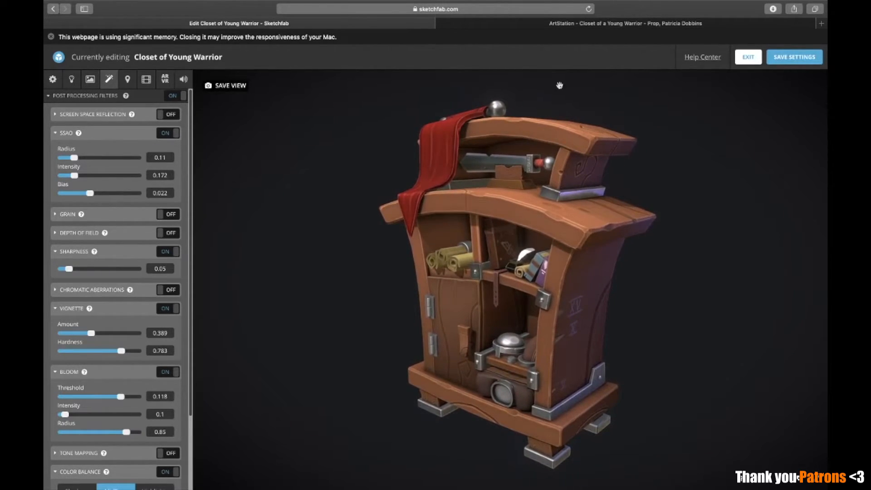
{"action": "left_click", "coordinate": [749, 58]}
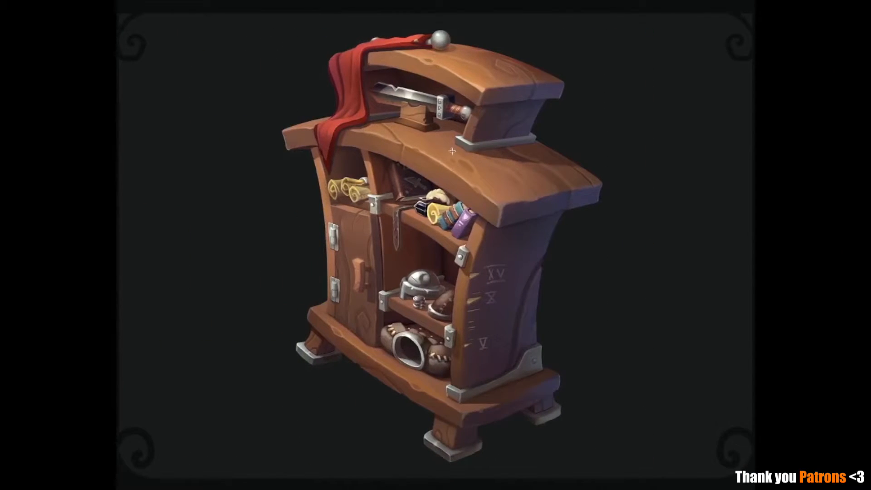
Examine the closet concept art by framing its upper-left, upper-right and lower-right areas with selection rectangles
{"action": "left_click_drag", "start_coordinate": [466, 43], "coordinate": [582, 156]}
{"action": "left_click_drag", "start_coordinate": [628, 455], "coordinate": [438, 170]}
{"action": "left_click_drag", "start_coordinate": [282, 35], "coordinate": [452, 150]}
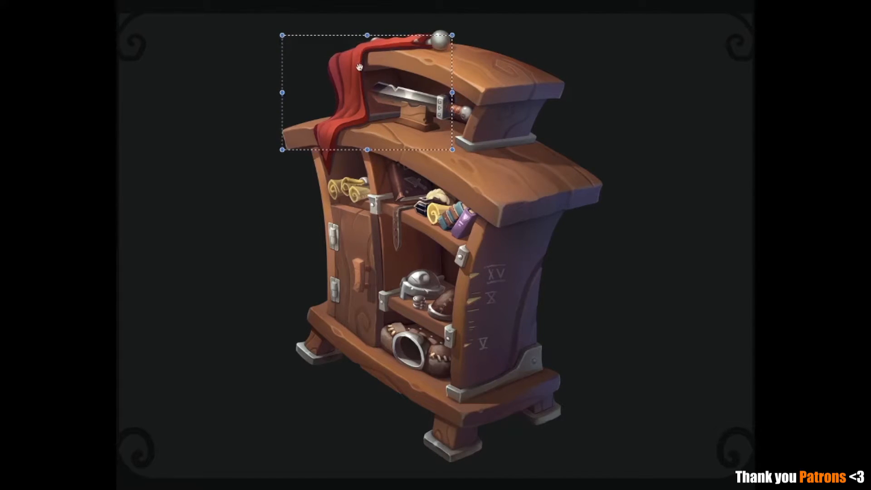
{"action": "left_click_drag", "start_coordinate": [614, 178], "coordinate": [428, 35]}
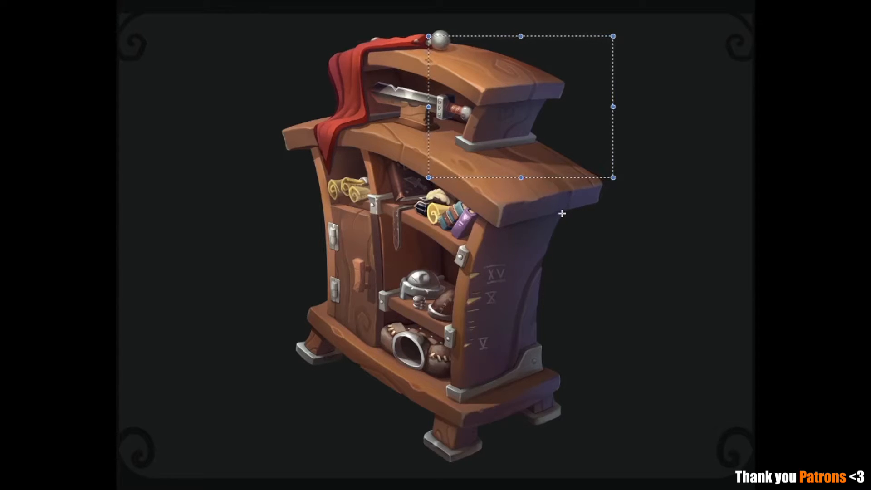
{"action": "left_click_drag", "start_coordinate": [448, 186], "coordinate": [665, 451]}
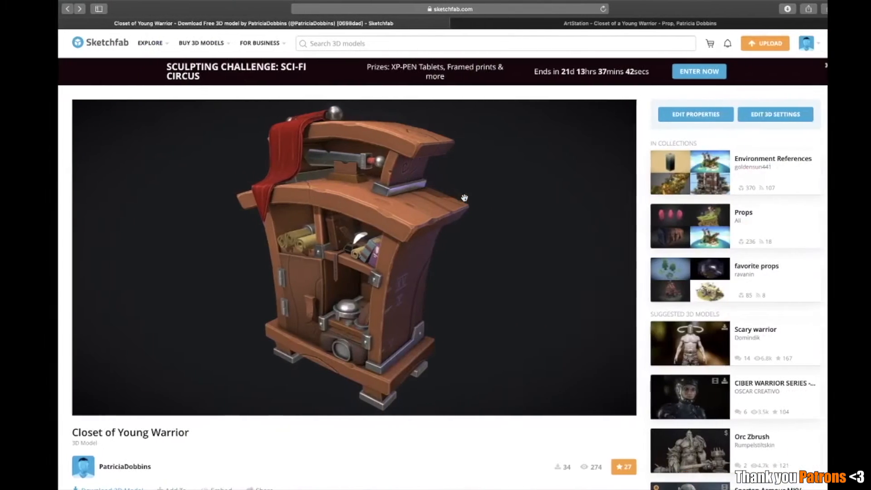
Examine the closet's top boards, front and side on its Sketchfab model page from slightly different angles
{"action": "left_click_drag", "start_coordinate": [501, 295], "coordinate": [507, 295]}
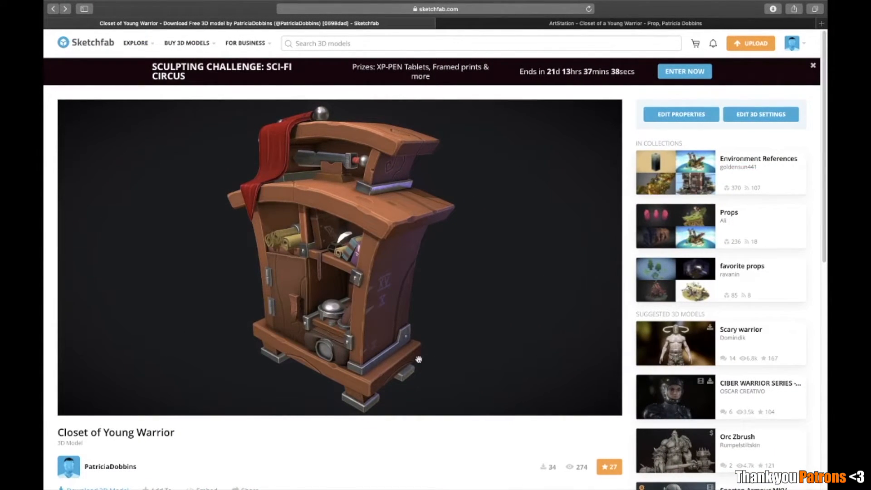
{"action": "left_click_drag", "start_coordinate": [387, 367], "coordinate": [393, 366]}
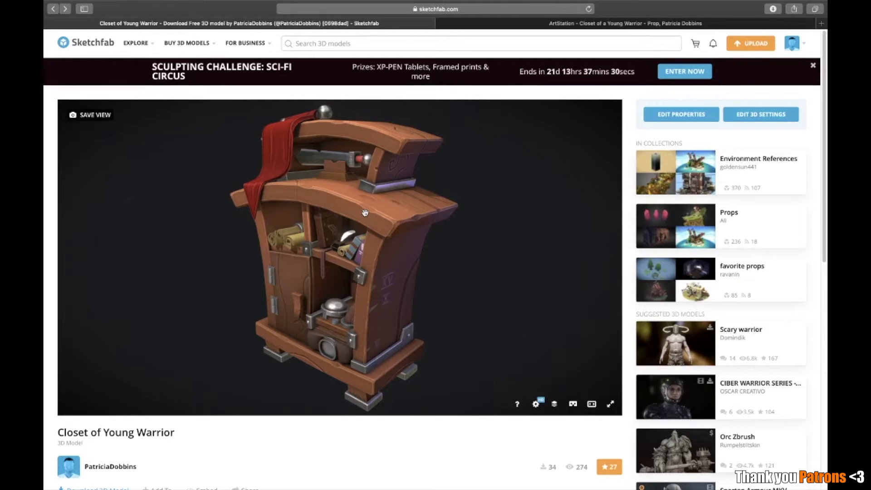
{"action": "mouse_move", "coordinate": [376, 284]}
{"action": "left_mouse_down"}
{"action": "mouse_move", "coordinate": [432, 278]}
{"action": "mouse_move", "coordinate": [455, 287]}
{"action": "mouse_move", "coordinate": [395, 216]}
{"action": "left_mouse_up"}
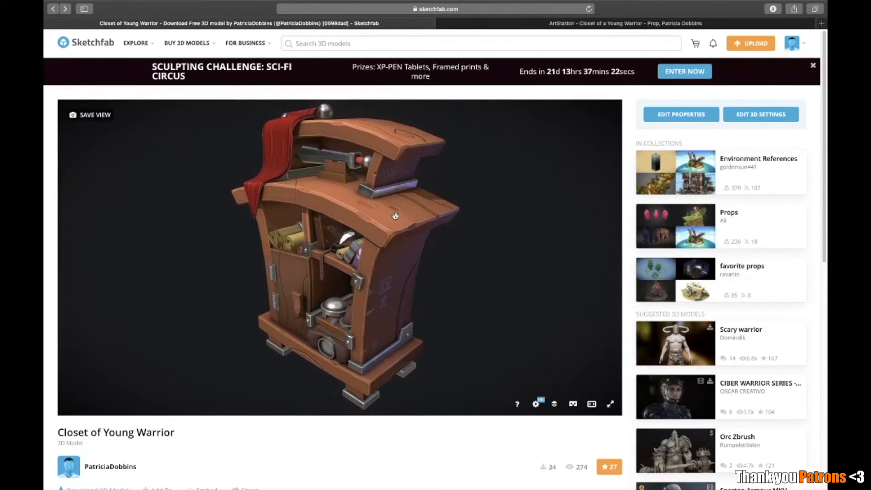
{"action": "left_click_drag", "start_coordinate": [396, 216], "coordinate": [401, 218]}
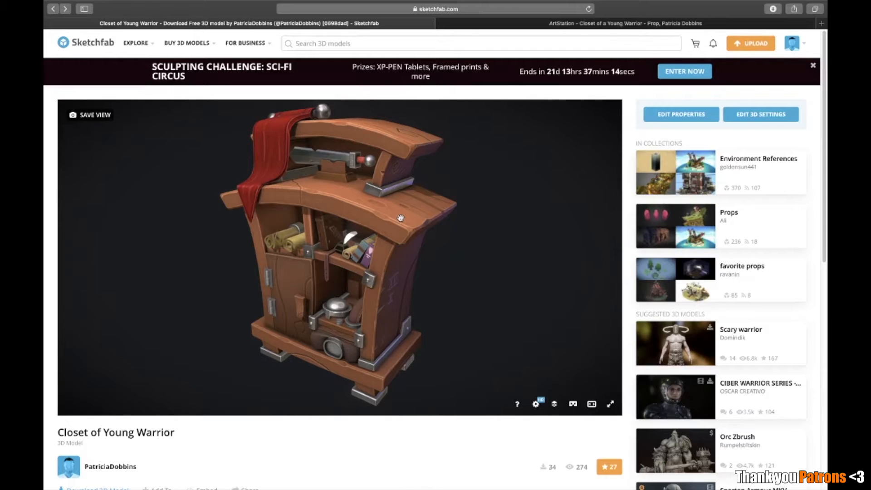
{"action": "left_click_drag", "start_coordinate": [396, 215], "coordinate": [410, 262]}
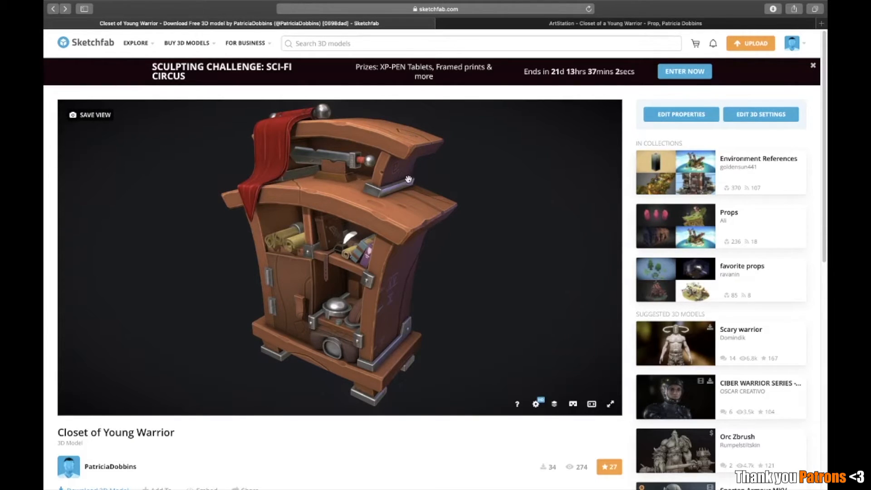
{"action": "left_click_drag", "start_coordinate": [414, 206], "coordinate": [407, 206]}
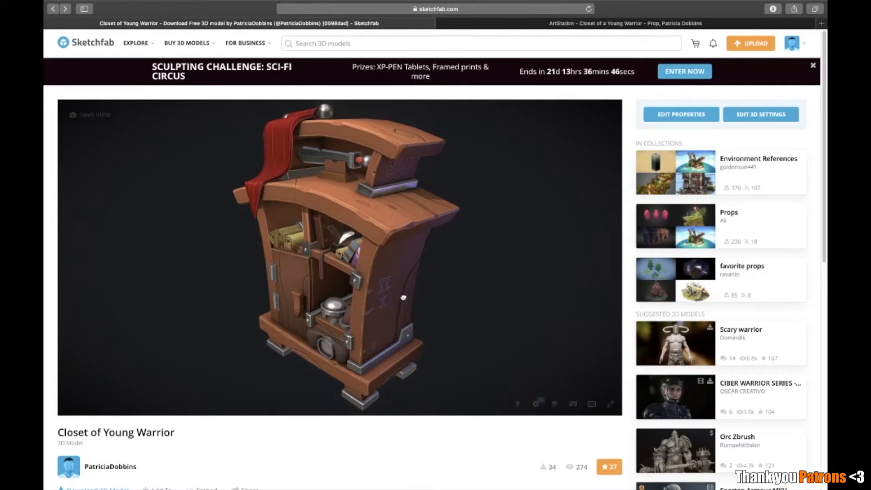
{"action": "left_click_drag", "start_coordinate": [404, 297], "coordinate": [407, 298]}
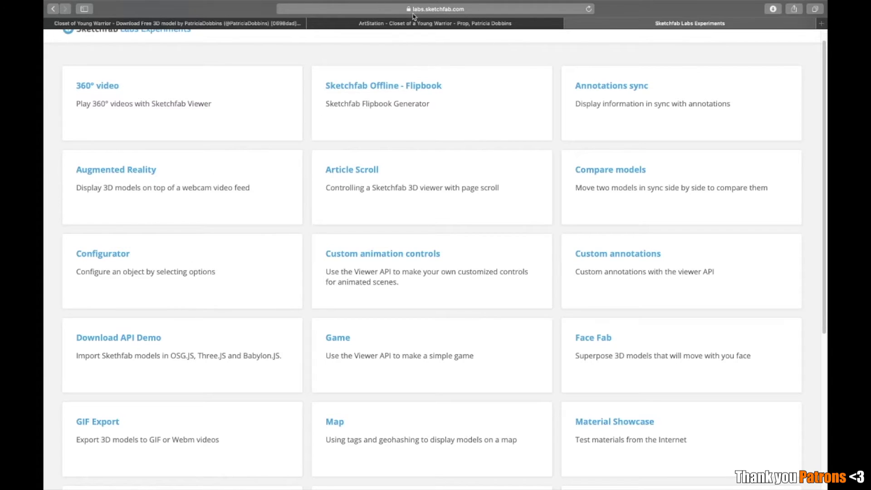
Browse the Sketchfab Labs Experiments page and open the GIF Export experiment
{"action": "scroll", "coordinate": [191, 88], "scroll_direction": "down", "scroll_amount": 3}
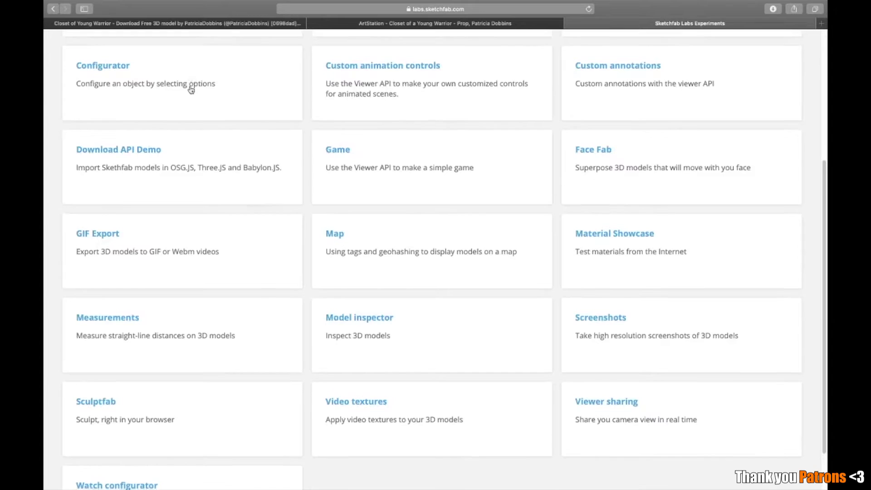
{"action": "scroll", "coordinate": [194, 101], "scroll_direction": "up", "scroll_amount": 4}
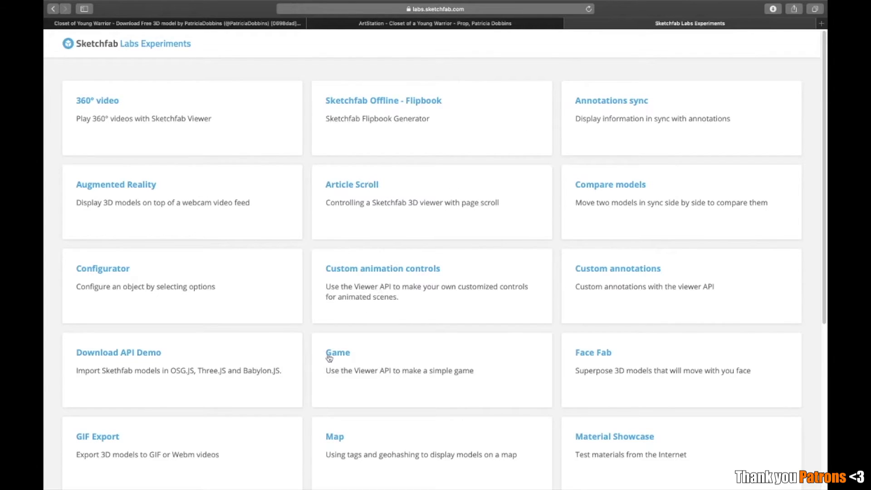
{"action": "scroll", "coordinate": [252, 399], "scroll_direction": "down", "scroll_amount": 1}
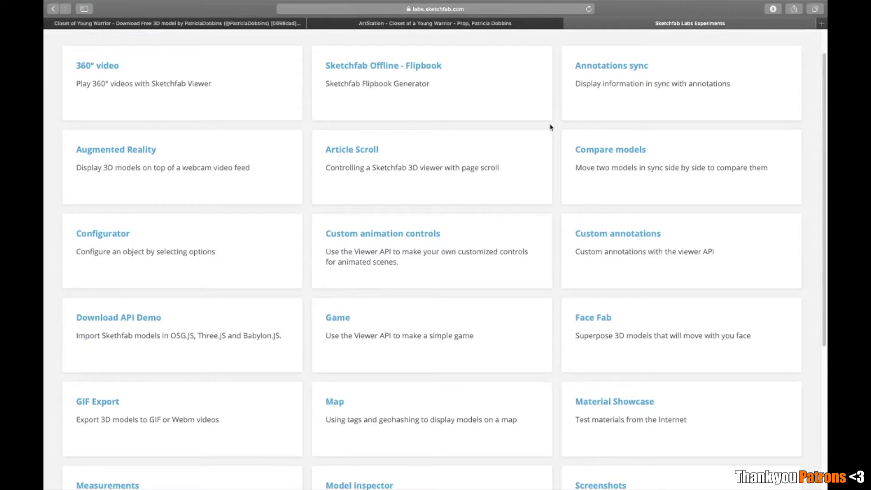
{"action": "scroll", "coordinate": [237, 370], "scroll_direction": "down", "scroll_amount": 4}
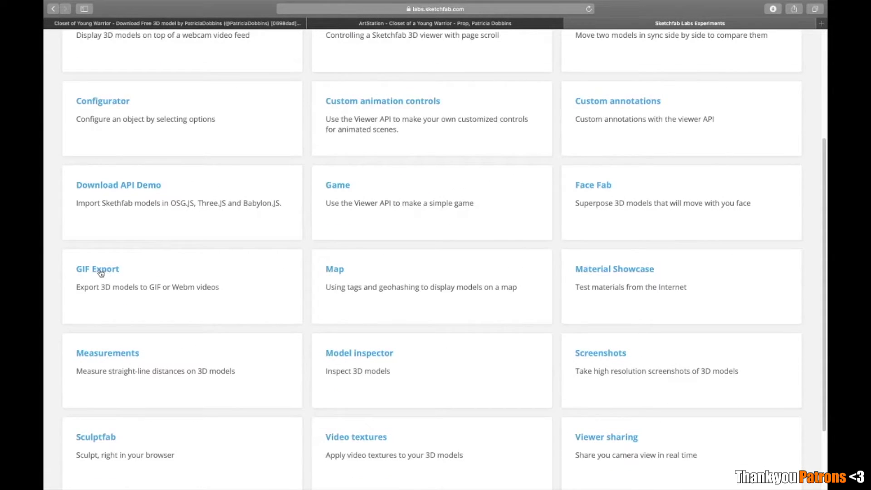
{"action": "scroll", "coordinate": [395, 324], "scroll_direction": "down", "scroll_amount": 3}
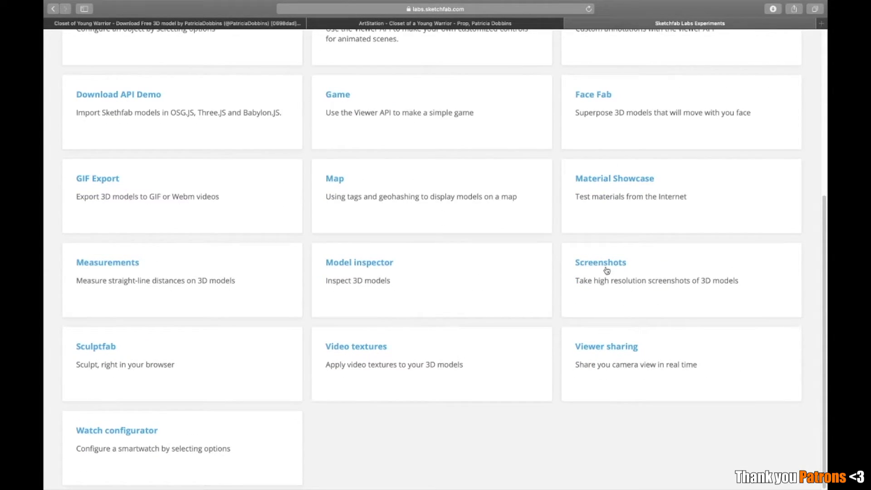
{"action": "left_click", "coordinate": [112, 184]}
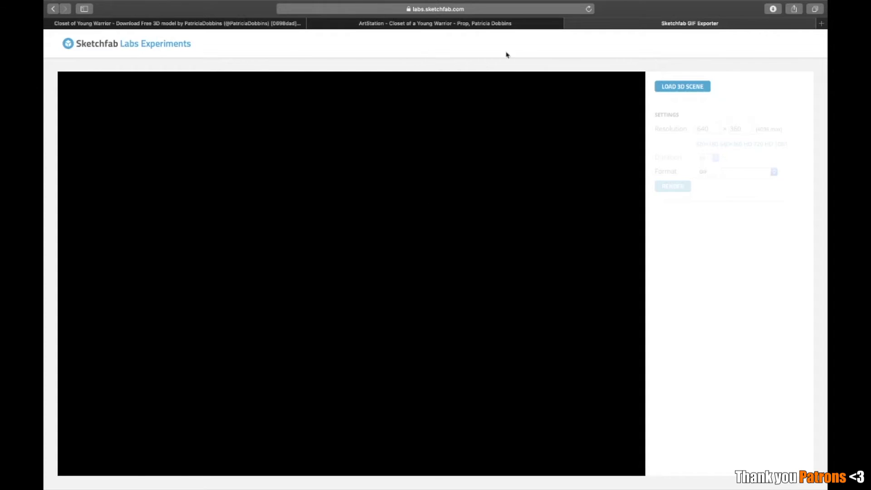
Copy the web address of the Closet of Young Warrior model page and return to the GIF Exporter
{"action": "left_click", "coordinate": [249, 24]}
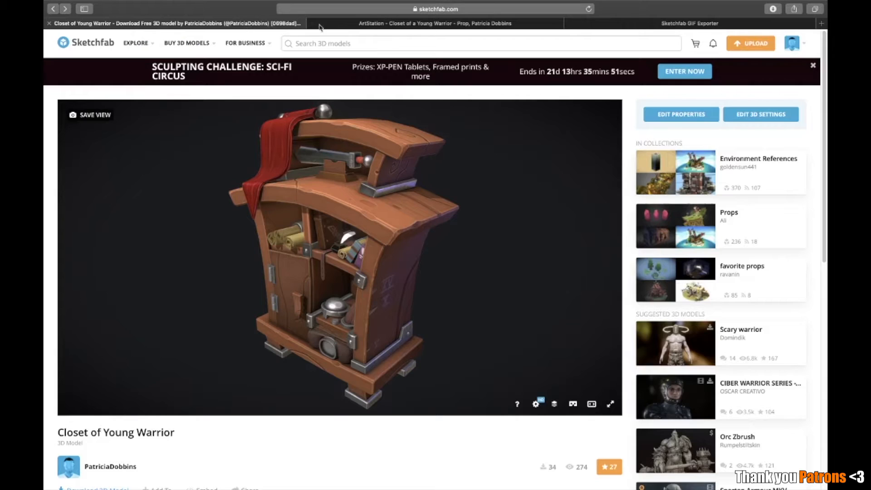
{"action": "left_click", "coordinate": [427, 6]}
{"action": "right_click", "coordinate": [427, 8]}
{"action": "left_click", "coordinate": [435, 13]}
{"action": "left_click", "coordinate": [687, 25]}
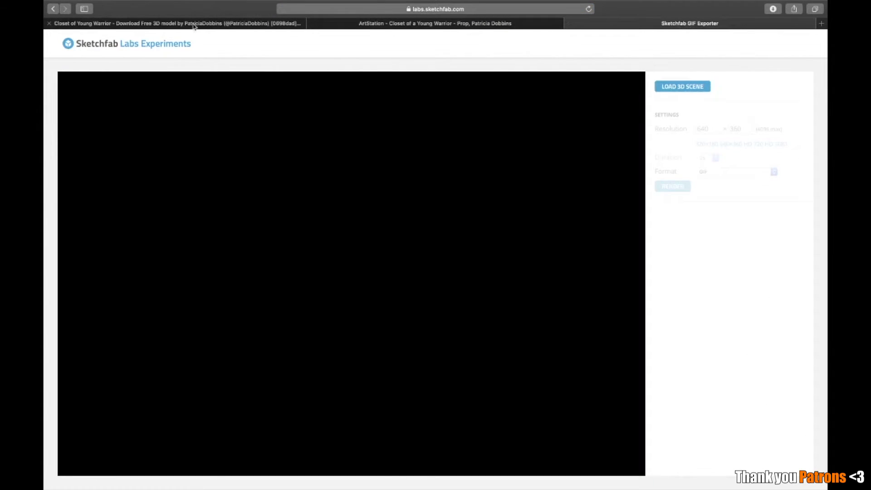
Load the Closet of Young Warrior scene into the GIF Exporter from the copied model address
{"action": "left_click", "coordinate": [679, 87]}
{"action": "left_click", "coordinate": [448, 46]}
{"action": "right_click", "coordinate": [361, 97]}
{"action": "left_click", "coordinate": [394, 117]}
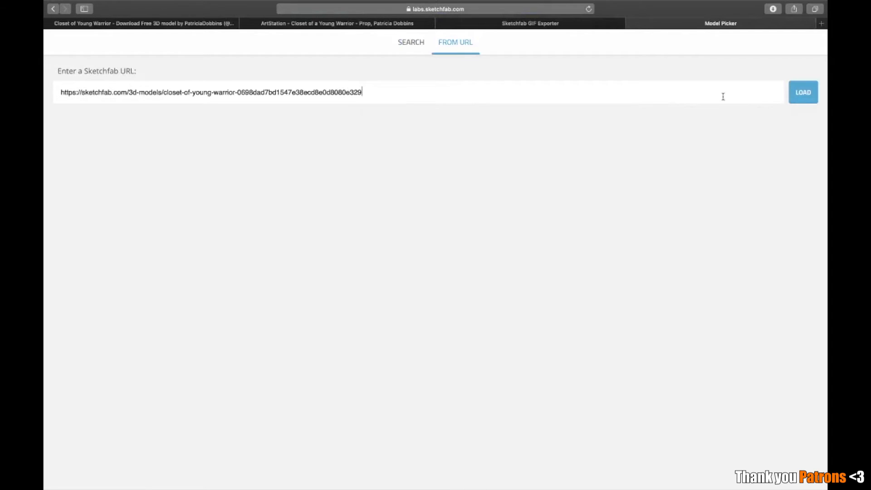
{"action": "left_click", "coordinate": [805, 95]}
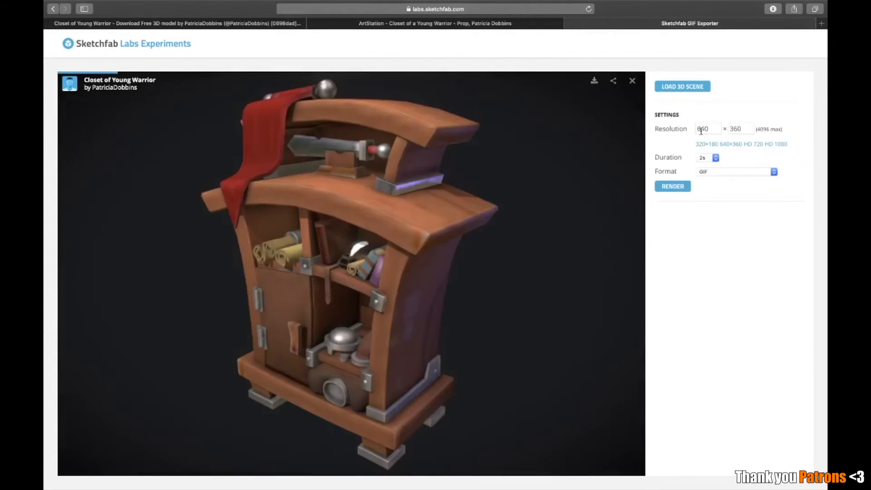
Set the GIF resolution to HD 720 (1280 × 720) and the duration to 5s
{"action": "left_click", "coordinate": [749, 146]}
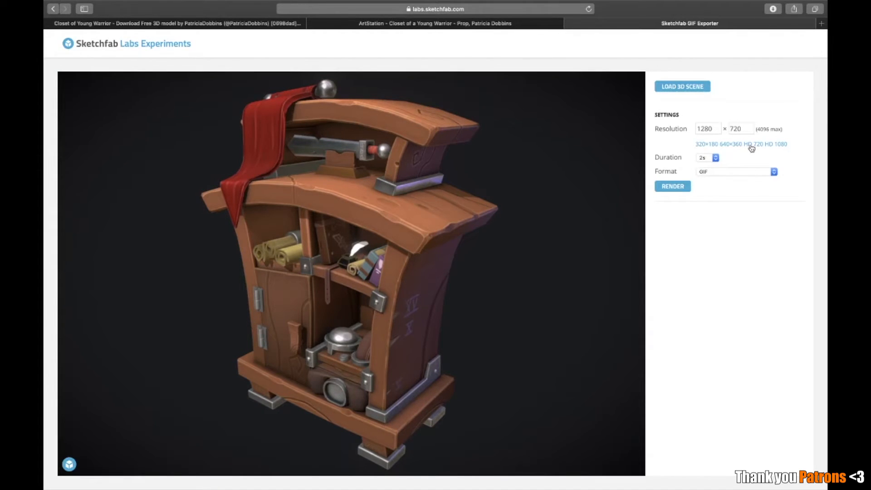
{"action": "left_click", "coordinate": [716, 159]}
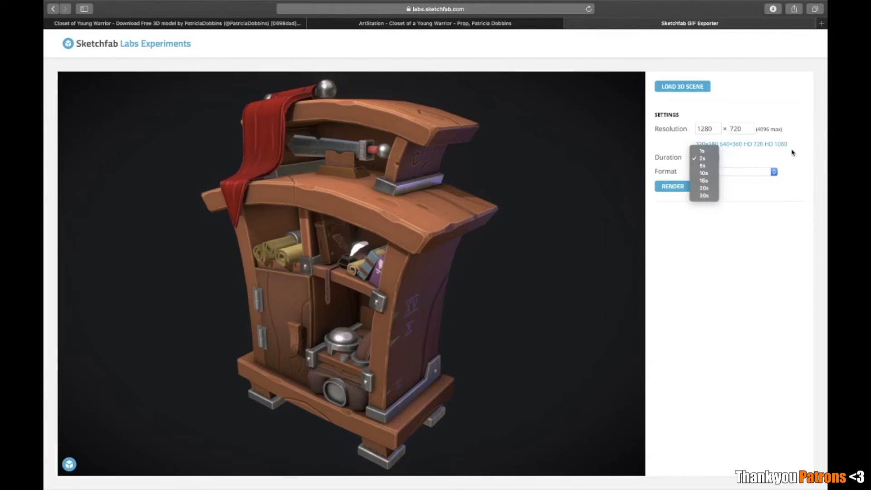
{"action": "left_click", "coordinate": [710, 166]}
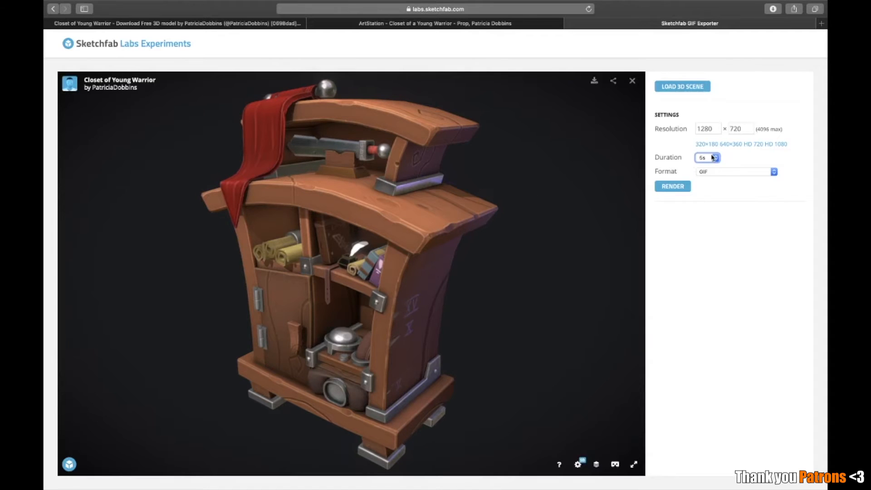
{"action": "left_click_drag", "start_coordinate": [480, 239], "coordinate": [251, 133]}
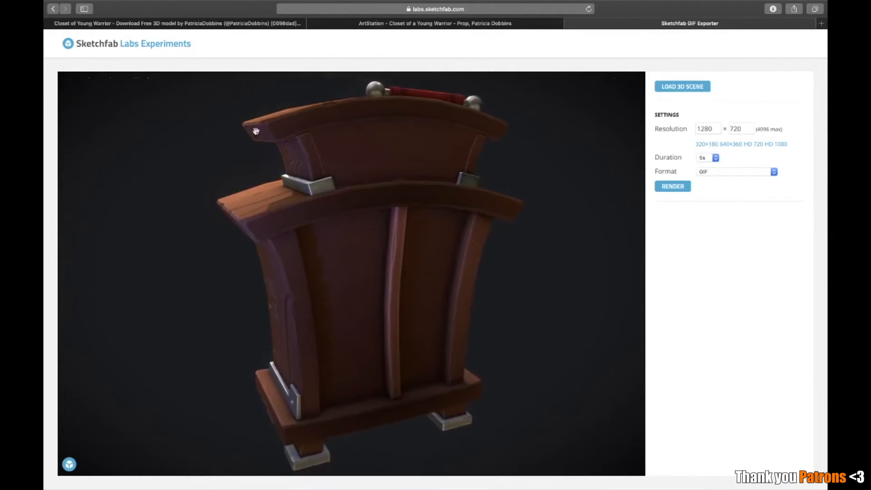
{"action": "left_click_drag", "start_coordinate": [314, 328], "coordinate": [413, 336]}
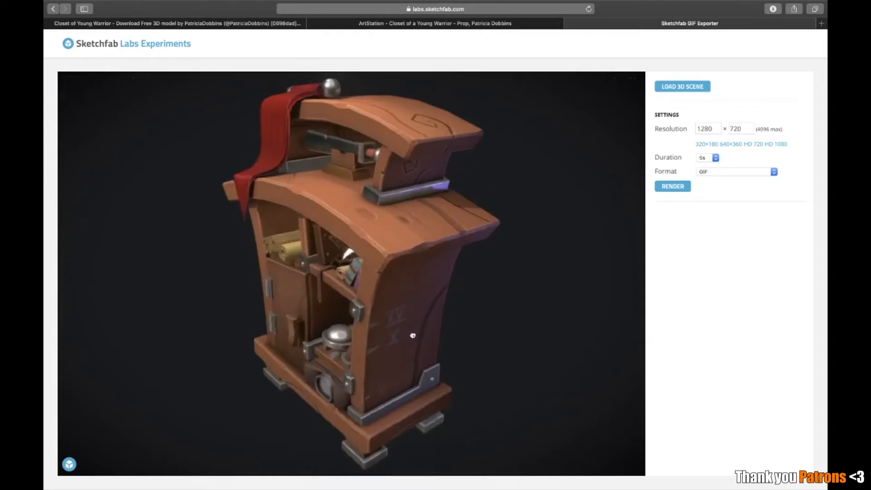
Try a duration of 10s for the closet GIF
{"action": "left_click", "coordinate": [704, 158]}
{"action": "left_click", "coordinate": [705, 166]}
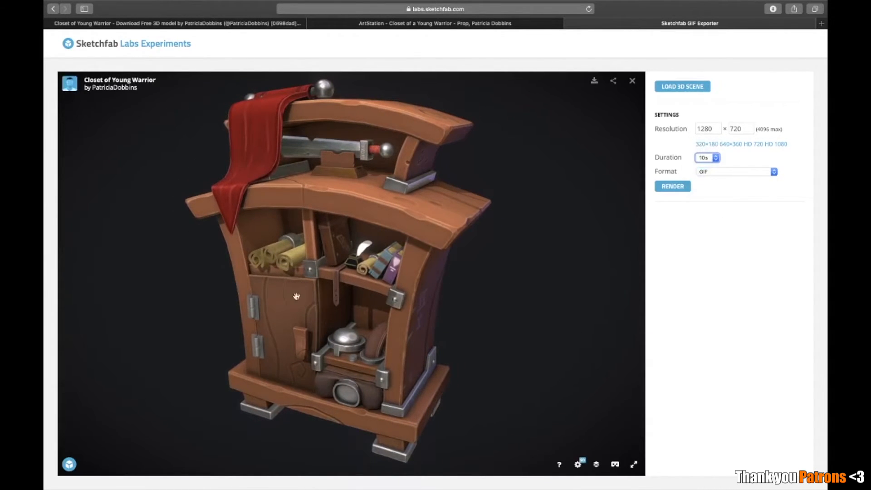
{"action": "mouse_move", "coordinate": [475, 301]}
{"action": "left_mouse_down"}
{"action": "mouse_move", "coordinate": [464, 295]}
{"action": "mouse_move", "coordinate": [484, 289]}
{"action": "left_mouse_up"}
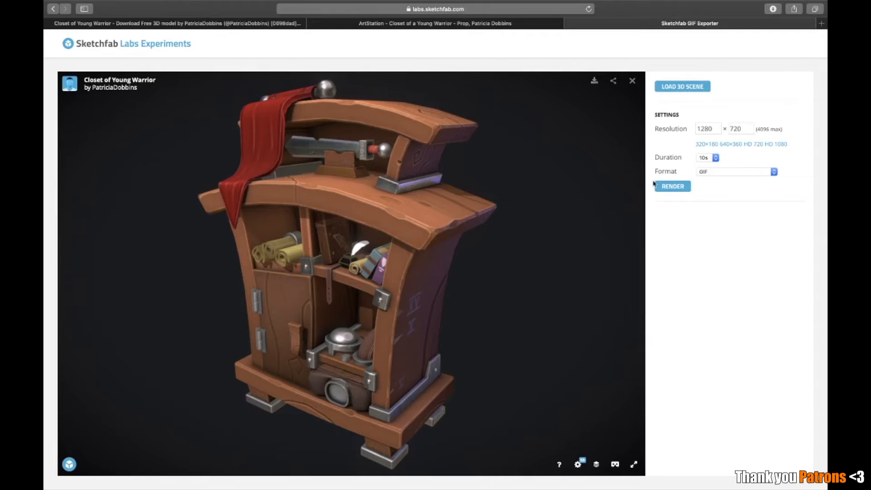
Set the duration to 5s and render the closet turntable as a GIF
{"action": "left_click", "coordinate": [702, 158]}
{"action": "left_click", "coordinate": [716, 164]}
{"action": "left_click", "coordinate": [684, 186]}
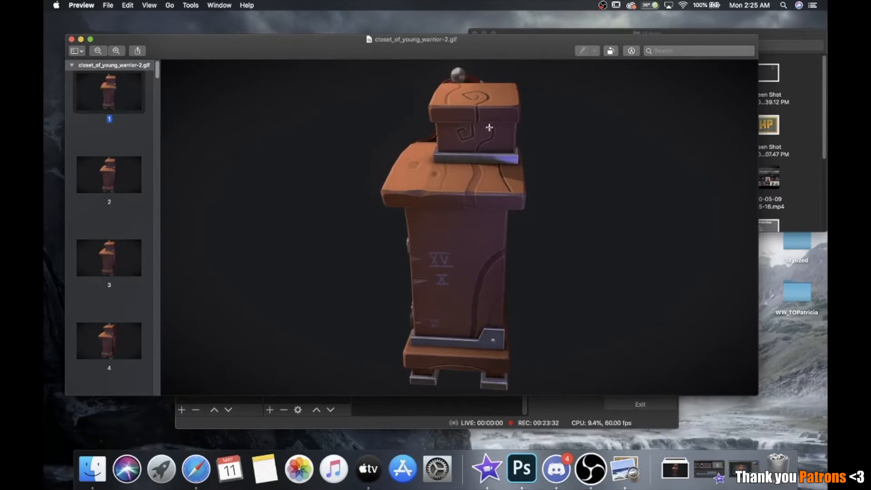
Switch to Preview and step through the frames of closet_of_young_warrior-2.gif forward and back to examine the closet's full rotation
{"action": "key", "text": "Down"}
{"action": "key", "text": "Down"}
{"action": "key", "text": "Down"}
{"action": "key", "text": "Down"}
{"action": "key", "text": "Down"}
{"action": "key", "text": "Down"}
{"action": "key", "text": "Down"}
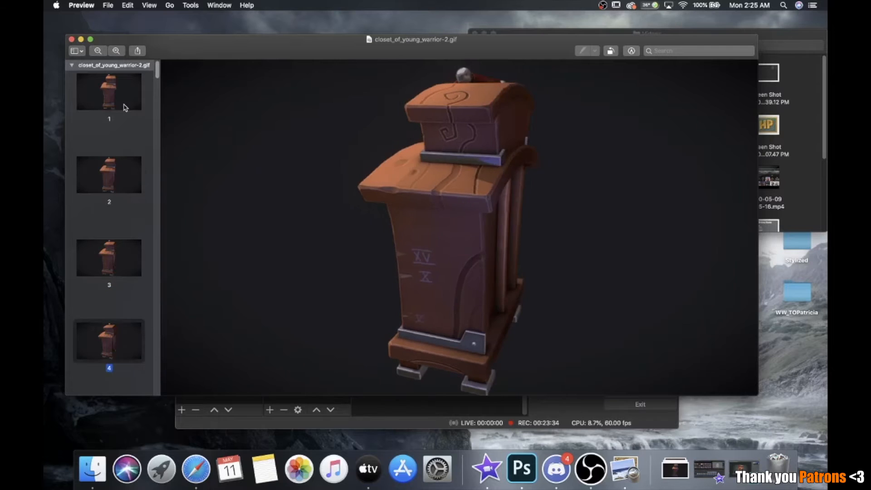
{"action": "key", "text": "Down"}
{"action": "key", "text": "Down"}
{"action": "key", "text": "Down"}
{"action": "key", "text": "Down"}
{"action": "key", "text": "Down"}
{"action": "key", "text": "Down"}
{"action": "key", "text": "Down"}
{"action": "key", "text": "Down"}
{"action": "key", "text": "Down"}
{"action": "key", "text": "Down"}
{"action": "key", "text": "Down"}
{"action": "key", "text": "Down"}
{"action": "key", "text": "Down"}
{"action": "key", "text": "Down"}
{"action": "key", "text": "Down"}
{"action": "key", "text": "Down"}
{"action": "key", "text": "Down"}
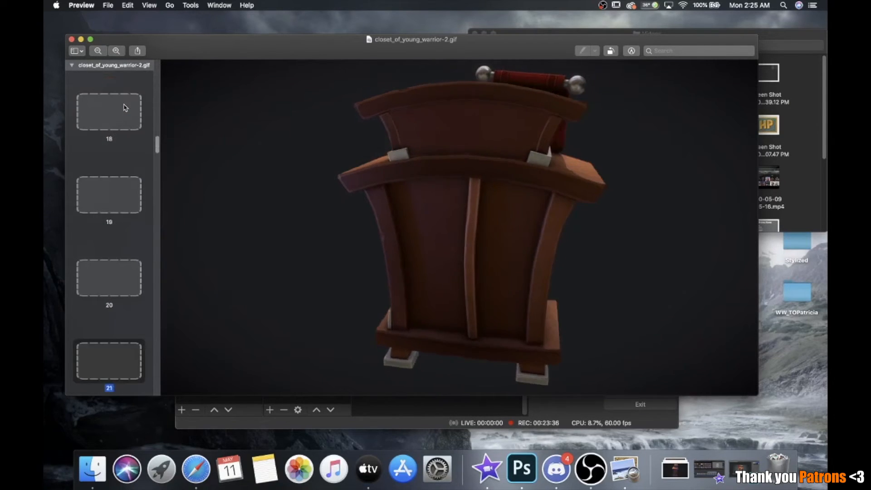
{"action": "key", "text": "Down"}
{"action": "key", "text": "Down"}
{"action": "key", "text": "Down"}
{"action": "key", "text": "Down"}
{"action": "key", "text": "Down"}
{"action": "key", "text": "Down"}
{"action": "key", "text": "Down"}
{"action": "key", "text": "Down"}
{"action": "key", "text": "Down"}
{"action": "key", "text": "Down"}
{"action": "key", "text": "Down"}
{"action": "key", "text": "Down"}
{"action": "key", "text": "Down"}
{"action": "key", "text": "Down"}
{"action": "key", "text": "Down"}
{"action": "key", "text": "Down"}
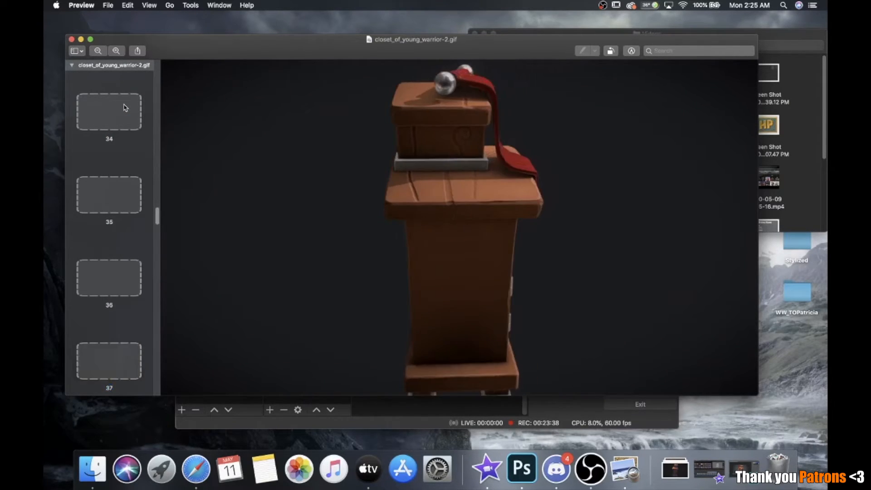
{"action": "key", "text": "Down"}
{"action": "key", "text": "Down"}
{"action": "key", "text": "Down"}
{"action": "key", "text": "Down"}
{"action": "key", "text": "Down"}
{"action": "key", "text": "Down"}
{"action": "key", "text": "Down"}
{"action": "key", "text": "Down"}
{"action": "key", "text": "Down"}
{"action": "key", "text": "Down"}
{"action": "key", "text": "Down"}
{"action": "key", "text": "Down"}
{"action": "key", "text": "Down"}
{"action": "key", "text": "Down"}
{"action": "key", "text": "Down"}
{"action": "key", "text": "Down"}
{"action": "key", "text": "Down"}
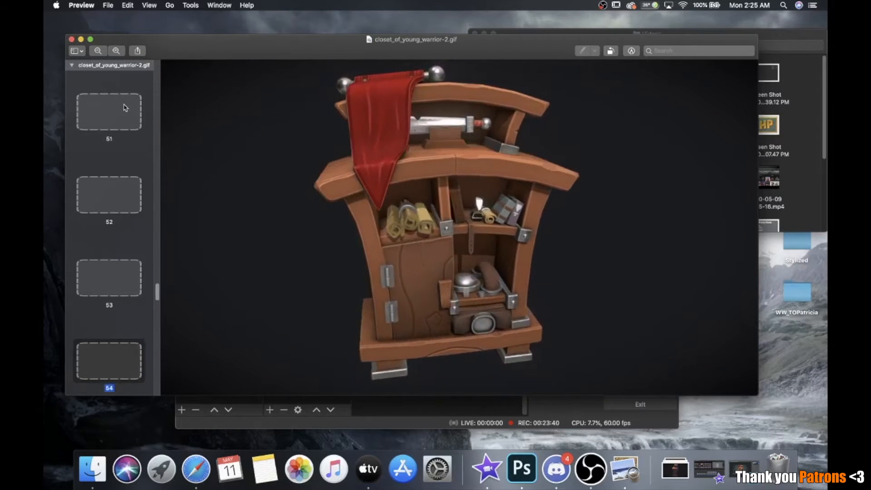
{"action": "key", "text": "Down"}
{"action": "key", "text": "Down"}
{"action": "key", "text": "Down"}
{"action": "key", "text": "Down"}
{"action": "key", "text": "Down"}
{"action": "key", "text": "Down"}
{"action": "key", "text": "Down"}
{"action": "key", "text": "Down"}
{"action": "key", "text": "Down"}
{"action": "key", "text": "Down"}
{"action": "key", "text": "Down"}
{"action": "key", "text": "Down"}
{"action": "key", "text": "Down"}
{"action": "key", "text": "Down"}
{"action": "key", "text": "Down"}
{"action": "key", "text": "Down"}
{"action": "key", "text": "Down"}
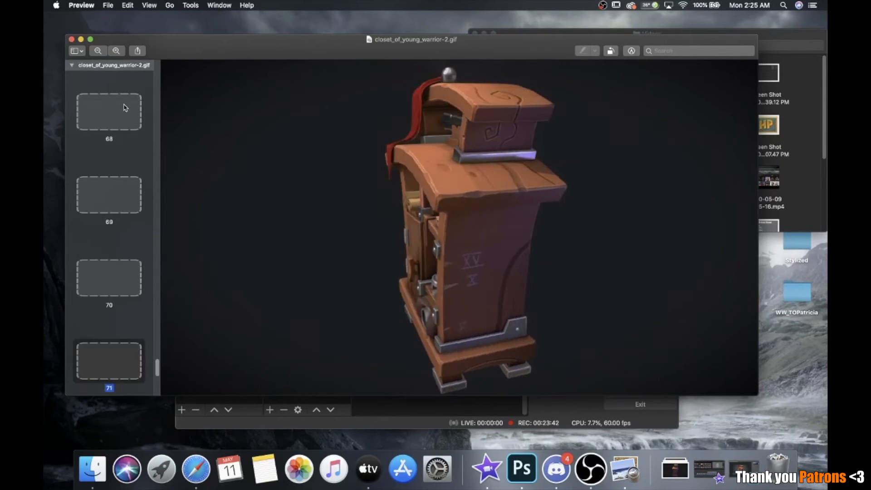
{"action": "key", "text": "Up"}
{"action": "key", "text": "Up"}
{"action": "key", "text": "Up"}
{"action": "key", "text": "Up"}
{"action": "key", "text": "Up"}
{"action": "key", "text": "Up"}
{"action": "key", "text": "Up"}
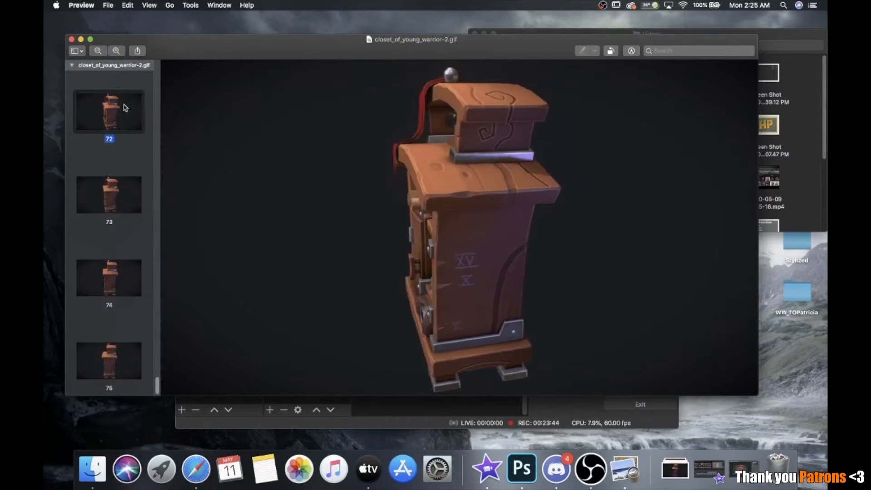
{"action": "key", "text": "Up"}
{"action": "key", "text": "Up"}
{"action": "key", "text": "Up"}
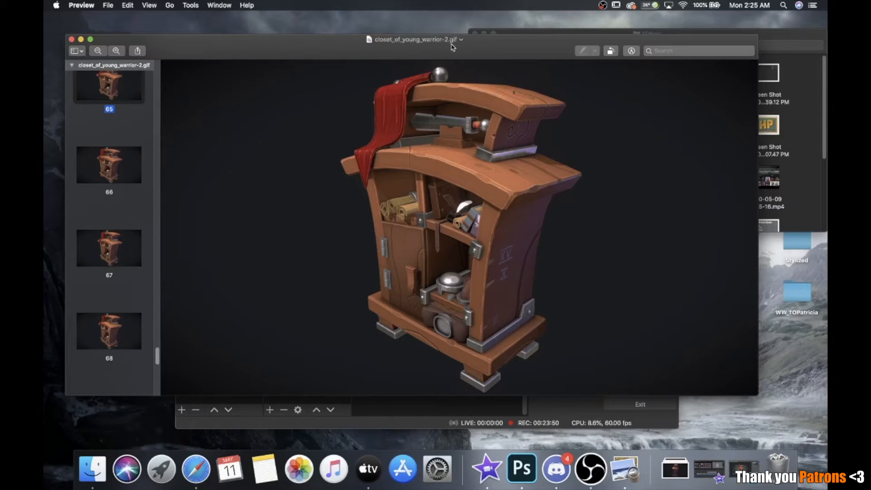
{"action": "scroll", "coordinate": [255, 100], "scroll_direction": "down", "scroll_amount": 2}
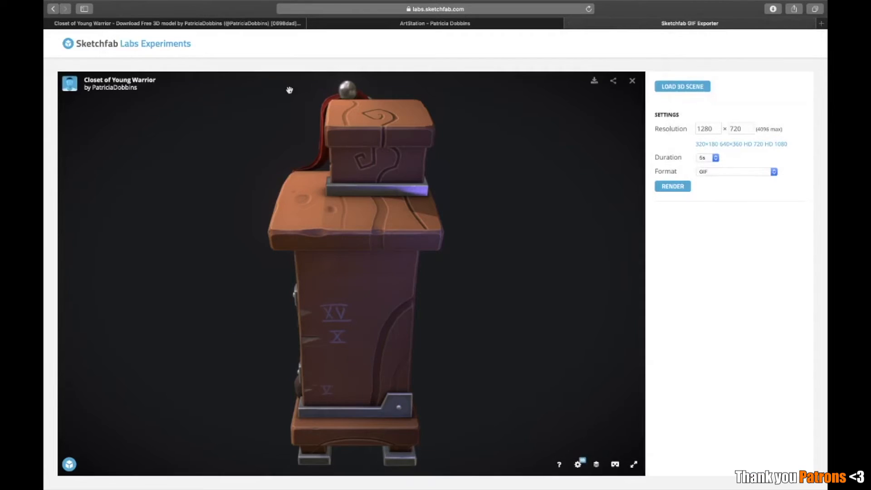
Switch back to Sketchfab Labs in the browser and open the Screenshots experiment from the experiments page
{"action": "left_click", "coordinate": [152, 49]}
{"action": "scroll", "coordinate": [456, 222], "scroll_direction": "down", "scroll_amount": 6}
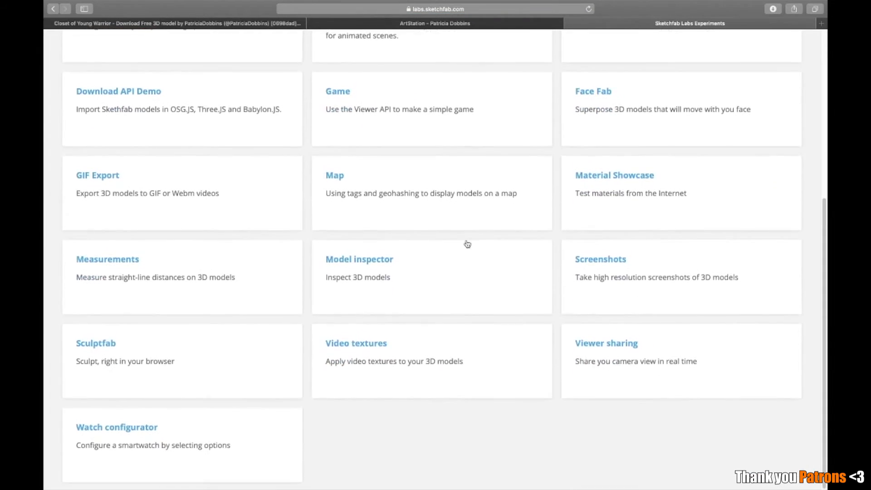
{"action": "left_click", "coordinate": [588, 266]}
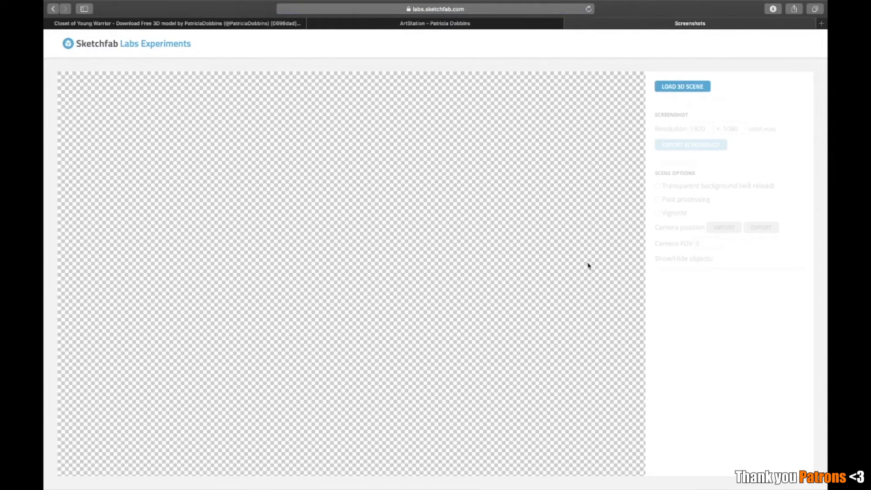
Load the Closet of Young Warrior scene into the Screenshots experiment from the copied model address
{"action": "left_click", "coordinate": [671, 87]}
{"action": "left_click", "coordinate": [458, 47]}
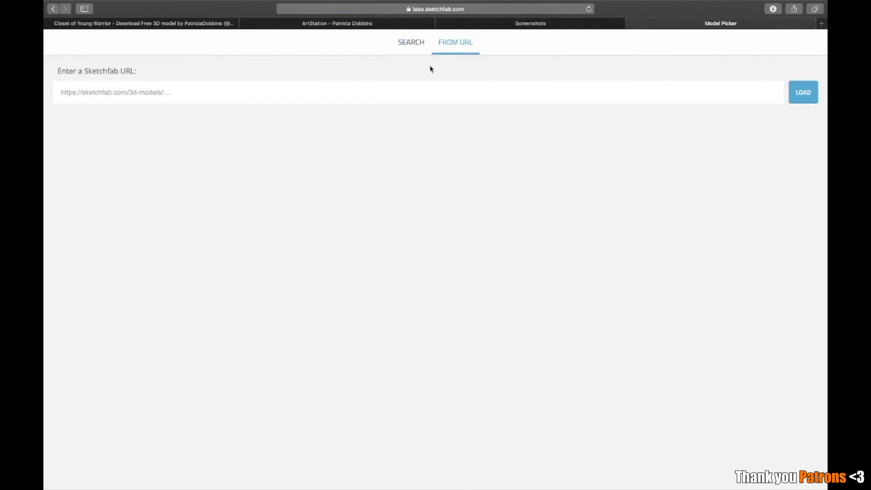
{"action": "left_click", "coordinate": [421, 86]}
{"action": "key", "text": "super+v"}
{"action": "key", "text": "Return"}
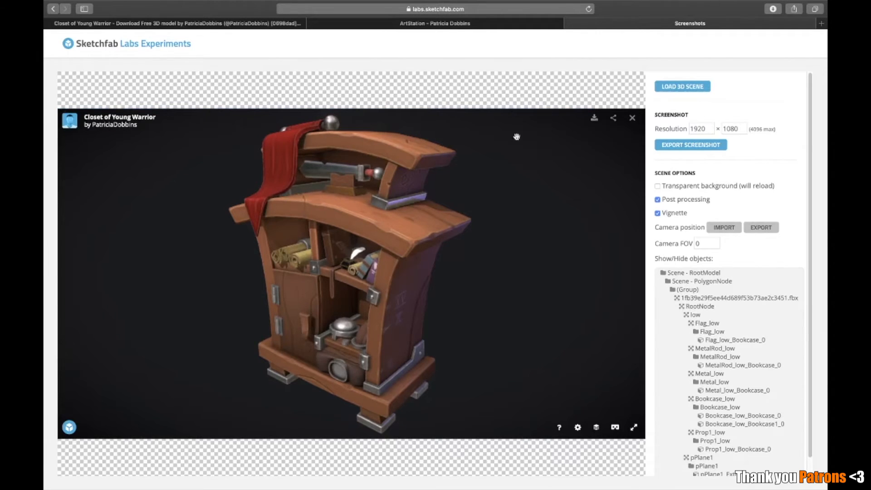
Enable the transparent background without the vignette, keeping post processing on, and export a 1920 × 1080 screenshot of the closet
{"action": "left_click", "coordinate": [670, 187]}
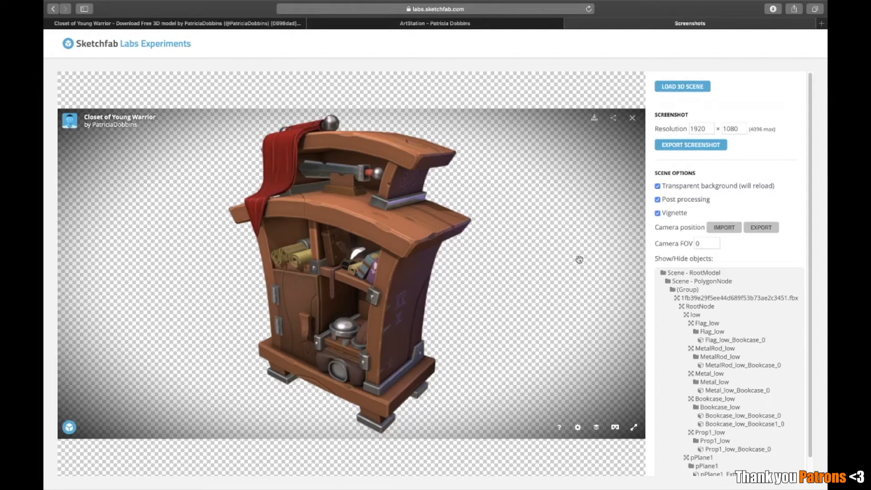
{"action": "left_click", "coordinate": [669, 214]}
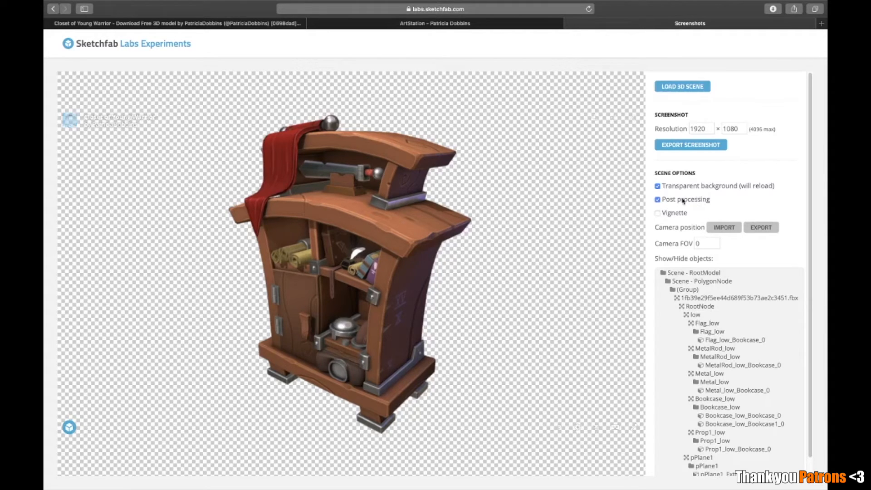
{"action": "left_click", "coordinate": [665, 200]}
{"action": "left_click", "coordinate": [666, 200]}
{"action": "left_click", "coordinate": [675, 146]}
Examine the closet on its transparent background from the front, the sides and different heights for suitable presentation angles
{"action": "mouse_move", "coordinate": [417, 277]}
{"action": "left_mouse_down"}
{"action": "mouse_move", "coordinate": [361, 281]}
{"action": "mouse_move", "coordinate": [430, 282]}
{"action": "mouse_move", "coordinate": [383, 284]}
{"action": "mouse_move", "coordinate": [392, 293]}
{"action": "mouse_move", "coordinate": [405, 264]}
{"action": "mouse_move", "coordinate": [395, 276]}
{"action": "left_mouse_up"}
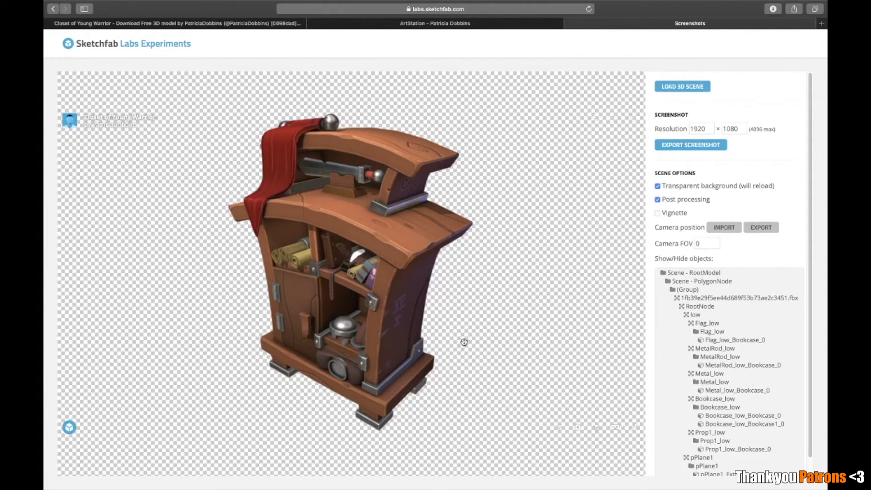
{"action": "mouse_move", "coordinate": [336, 308]}
{"action": "left_mouse_down"}
{"action": "mouse_move", "coordinate": [402, 305]}
{"action": "mouse_move", "coordinate": [443, 271]}
{"action": "mouse_move", "coordinate": [423, 256]}
{"action": "left_mouse_up"}
{"action": "scroll", "coordinate": [423, 256], "scroll_direction": "down", "scroll_amount": 3}
{"action": "scroll", "coordinate": [423, 256], "scroll_direction": "up", "scroll_amount": 10}
{"action": "mouse_move", "coordinate": [424, 259]}
{"action": "right_mouse_down"}
{"action": "mouse_move", "coordinate": [393, 247]}
{"action": "mouse_move", "coordinate": [382, 268]}
{"action": "mouse_move", "coordinate": [450, 306]}
{"action": "right_mouse_up"}
{"action": "scroll", "coordinate": [391, 272], "scroll_direction": "down", "scroll_amount": 5}
{"action": "left_click_drag", "start_coordinate": [334, 231], "coordinate": [349, 268]}
{"action": "scroll", "coordinate": [315, 247], "scroll_direction": "down", "scroll_amount": 5}
{"action": "scroll", "coordinate": [314, 237], "scroll_direction": "up", "scroll_amount": 5}
{"action": "left_click_drag", "start_coordinate": [402, 287], "coordinate": [390, 256]}
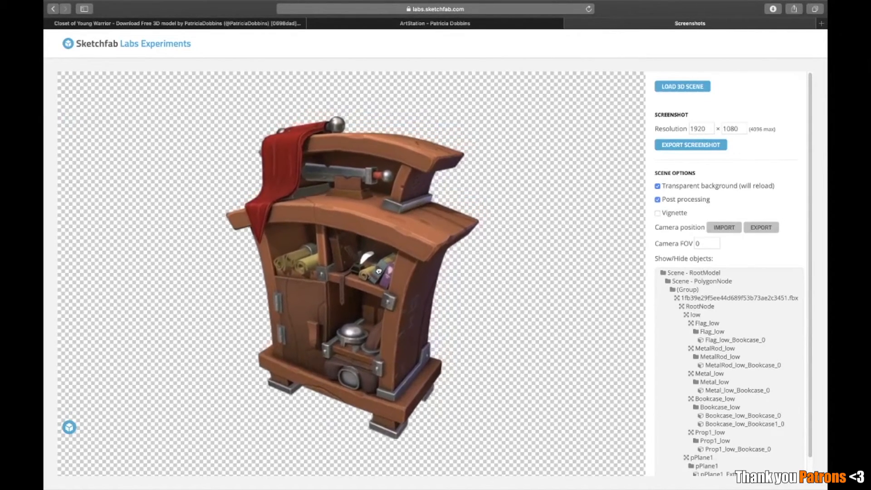
{"action": "left_click_drag", "start_coordinate": [378, 274], "coordinate": [373, 256]}
{"action": "left_click_drag", "start_coordinate": [399, 291], "coordinate": [322, 274]}
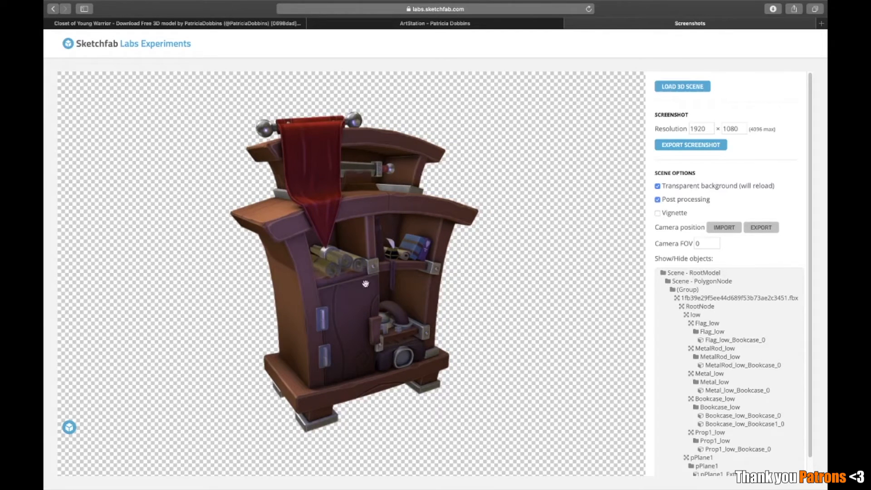
{"action": "left_click_drag", "start_coordinate": [378, 311], "coordinate": [396, 317]}
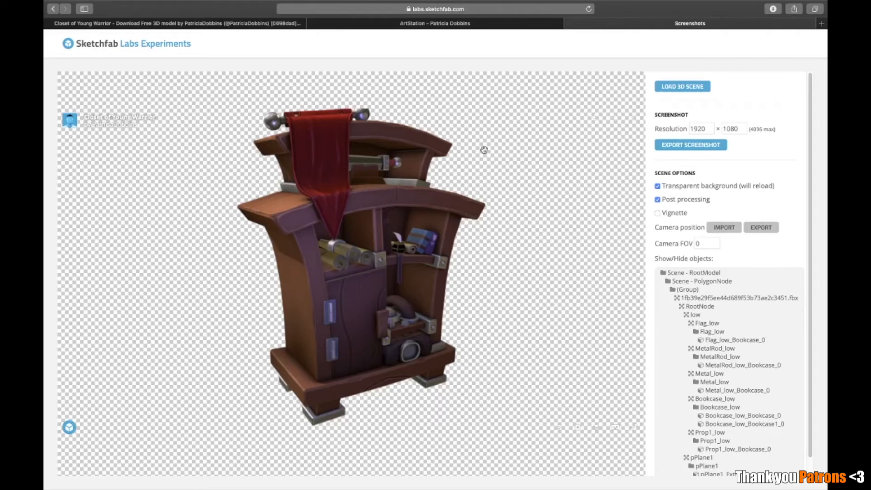
{"action": "left_click_drag", "start_coordinate": [395, 230], "coordinate": [370, 265]}
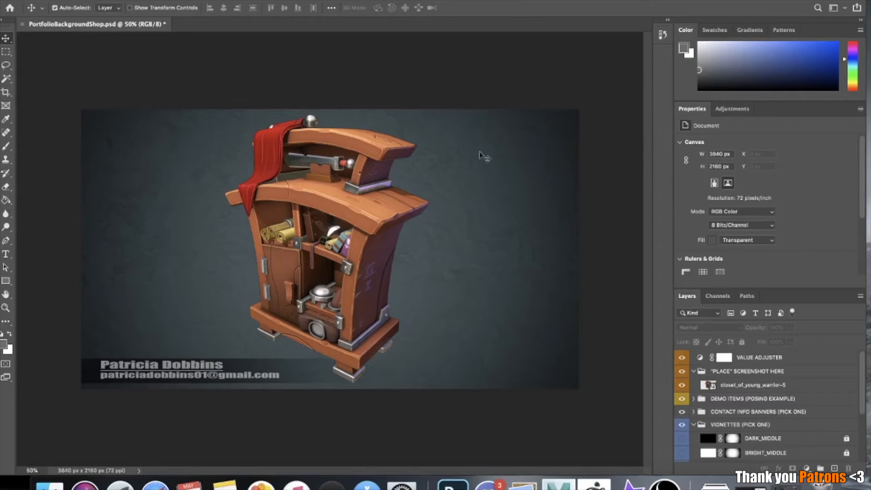
Switch to Photoshop and look through the layer groups of PortfolioBackgroundShop.psd, including the contents of the BACKGROUND TEXTURE group
{"action": "scroll", "coordinate": [841, 400], "scroll_direction": "down", "scroll_amount": 3}
{"action": "scroll", "coordinate": [841, 404], "scroll_direction": "up", "scroll_amount": 3}
{"action": "scroll", "coordinate": [809, 437], "scroll_direction": "down", "scroll_amount": 5}
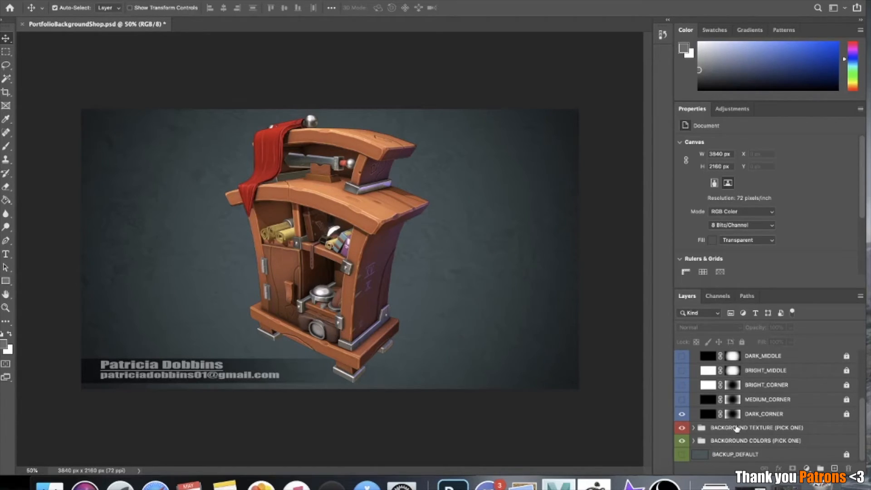
{"action": "left_click", "coordinate": [694, 428]}
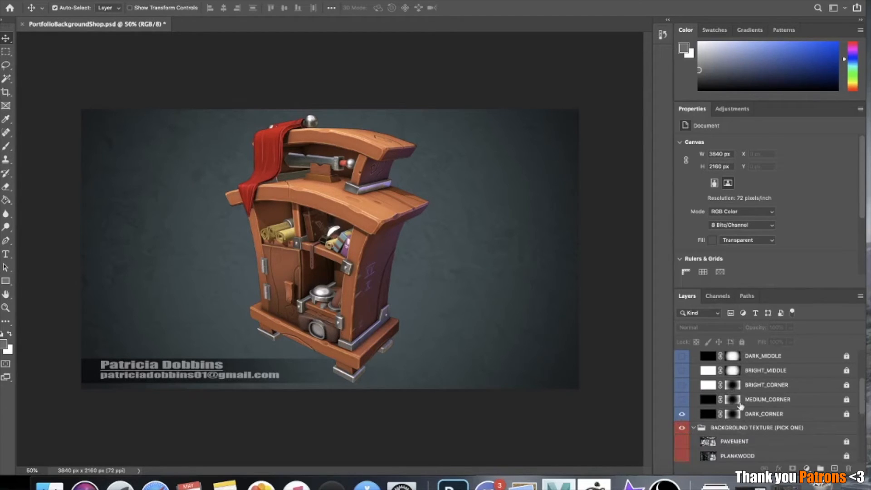
{"action": "scroll", "coordinate": [747, 435], "scroll_direction": "down", "scroll_amount": 1}
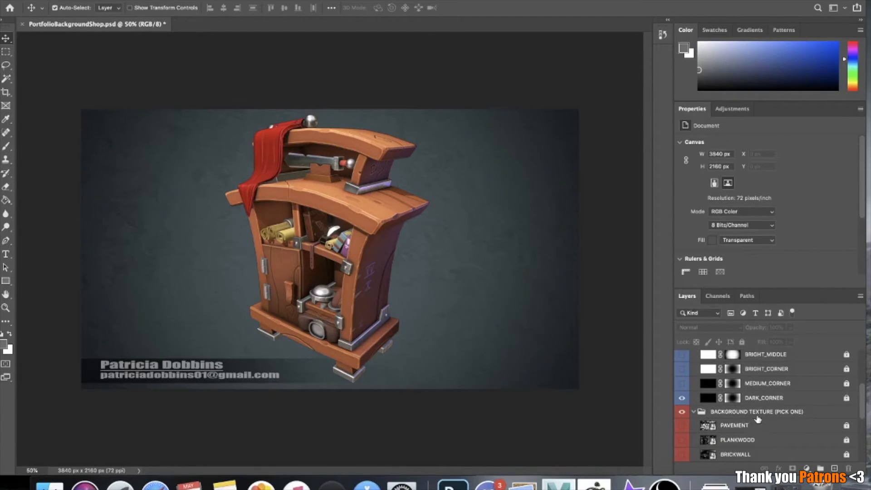
{"action": "scroll", "coordinate": [760, 420], "scroll_direction": "down", "scroll_amount": 1}
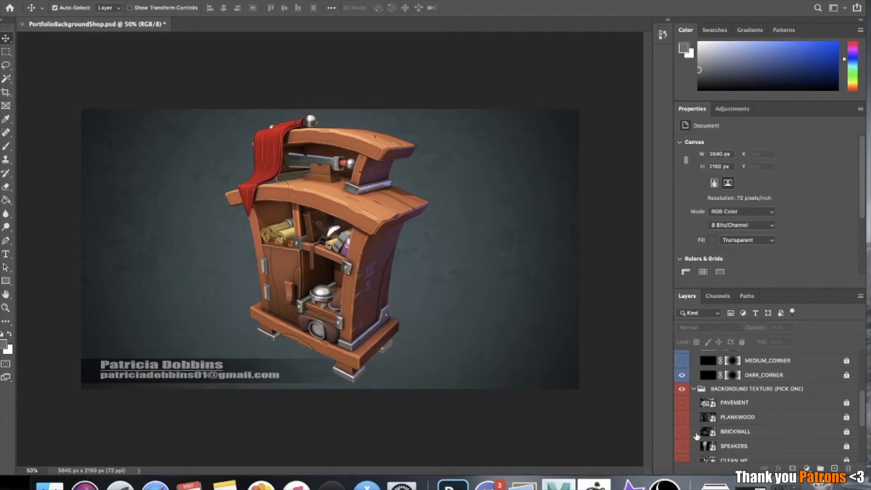
{"action": "scroll", "coordinate": [697, 435], "scroll_direction": "down", "scroll_amount": 1}
Try the SPEAKERS and CLEAN_ME background textures behind the closet
{"action": "left_click", "coordinate": [683, 440]}
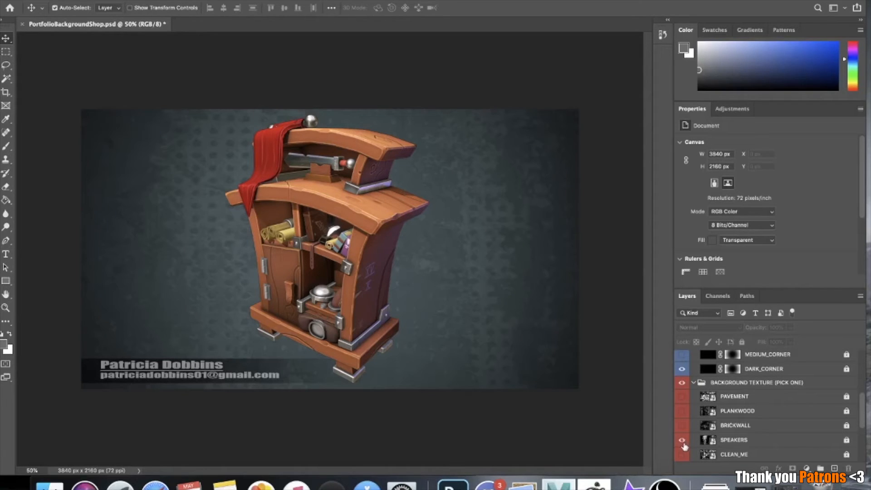
{"action": "left_click", "coordinate": [682, 454]}
{"action": "scroll", "coordinate": [727, 428], "scroll_direction": "down", "scroll_amount": 3}
{"action": "scroll", "coordinate": [734, 425], "scroll_direction": "down", "scroll_amount": 5}
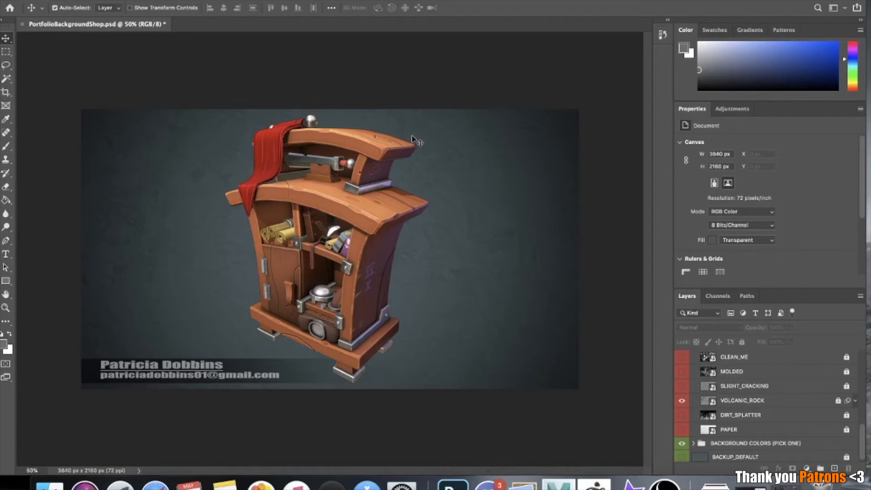
Try the closet_of_young_warrior-5 screenshot near the right and left edges of the portfolio background
{"action": "scroll", "coordinate": [757, 411], "scroll_direction": "down", "scroll_amount": 10}
{"action": "scroll", "coordinate": [757, 410], "scroll_direction": "up", "scroll_amount": 2}
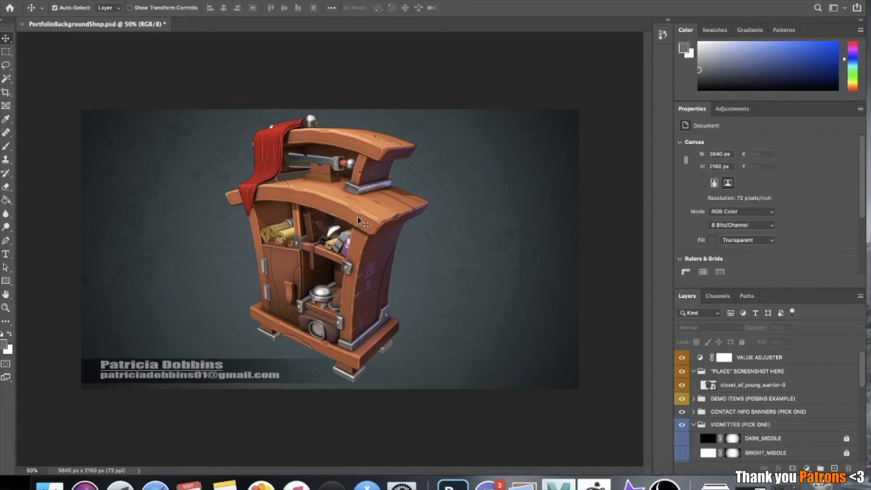
{"action": "left_click_drag", "start_coordinate": [316, 224], "coordinate": [434, 219]}
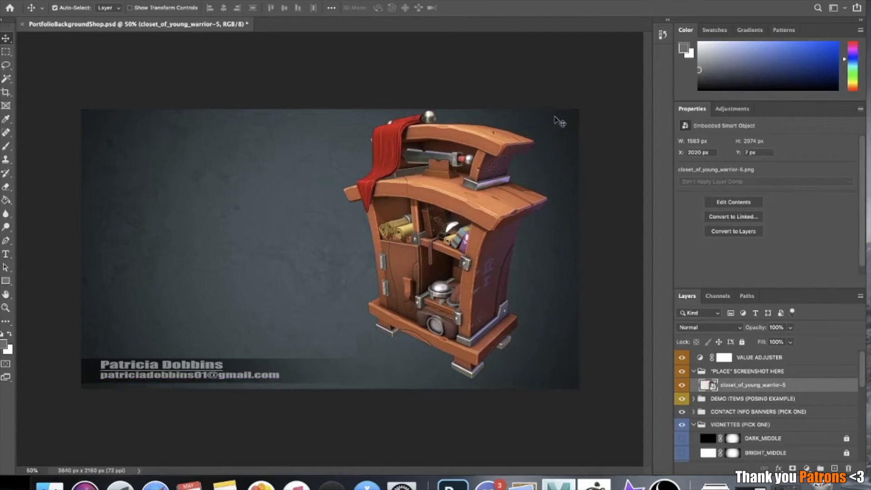
{"action": "left_click_drag", "start_coordinate": [431, 221], "coordinate": [187, 229]}
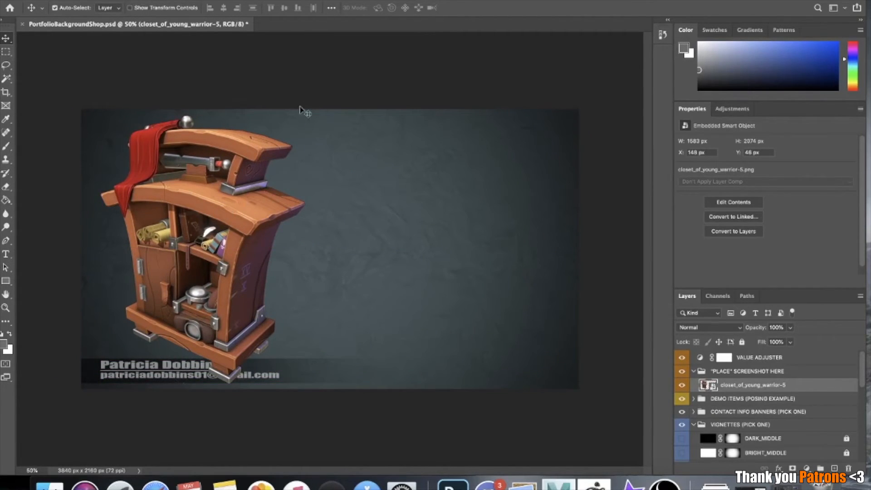
{"action": "left_click_drag", "start_coordinate": [232, 260], "coordinate": [230, 251]}
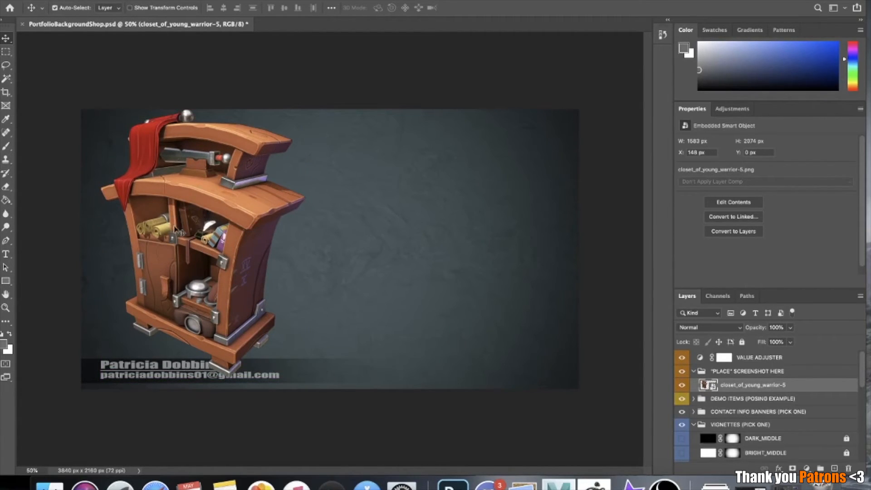
{"action": "left_click_drag", "start_coordinate": [234, 222], "coordinate": [457, 234]}
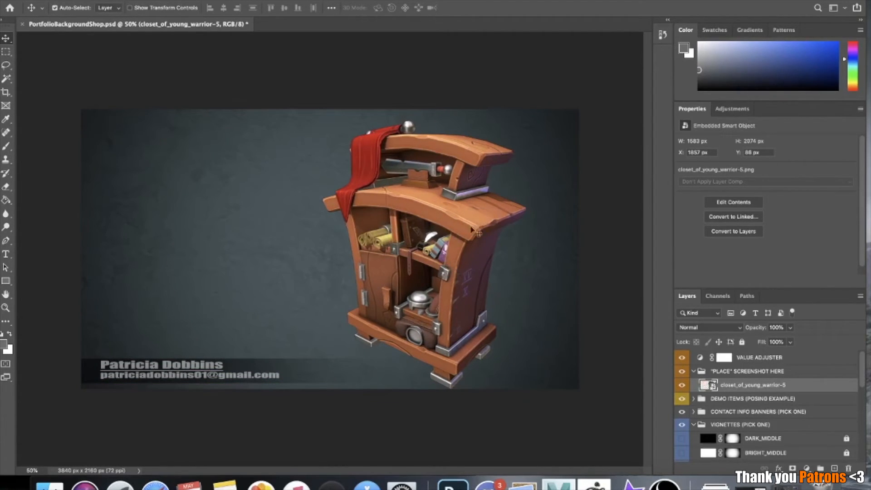
Hide the CONTACT INFO BANNERS group and move the closet back to the middle of the background, at about X 1173 px, Y 86 px
{"action": "left_click_drag", "start_coordinate": [478, 235], "coordinate": [377, 213]}
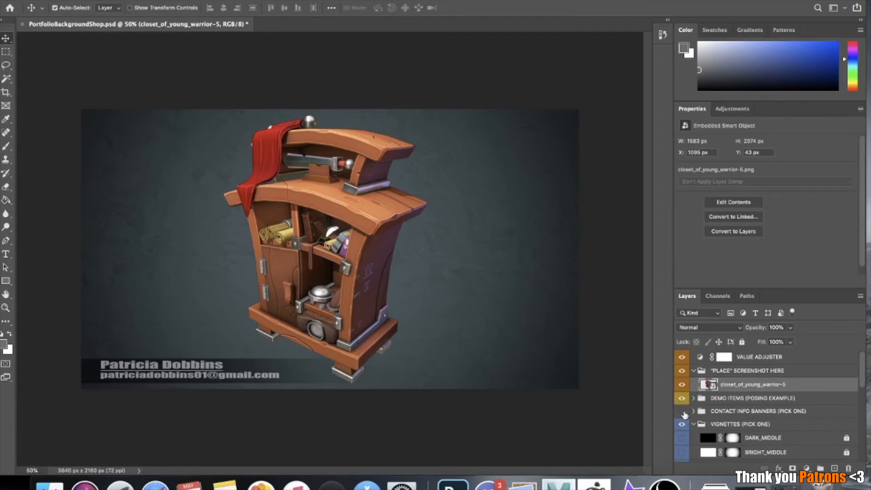
{"action": "left_click", "coordinate": [683, 412]}
{"action": "left_click_drag", "start_coordinate": [340, 220], "coordinate": [351, 226]}
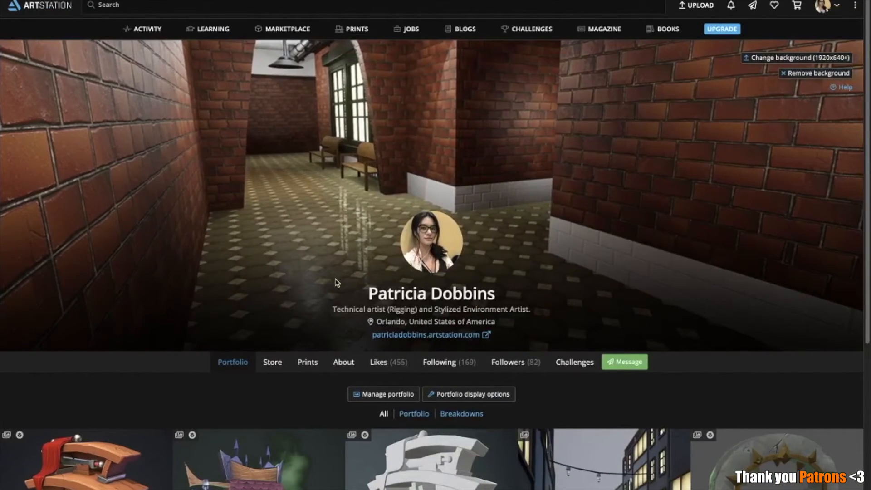
Switch to ArtStation, open the Closet of a Young Warrior - Prop project and look through its presentation images
{"action": "scroll", "coordinate": [337, 283], "scroll_direction": "down", "scroll_amount": 5}
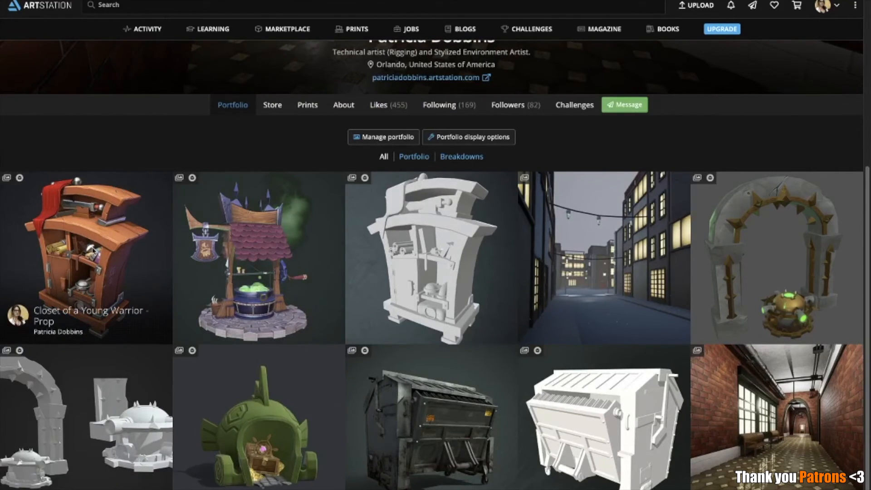
{"action": "left_click", "coordinate": [93, 250]}
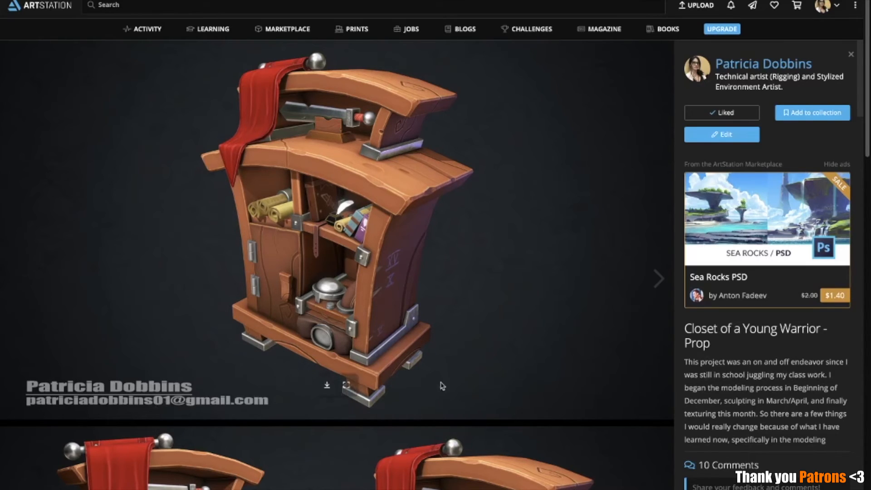
{"action": "scroll", "coordinate": [448, 250], "scroll_direction": "down", "scroll_amount": 6}
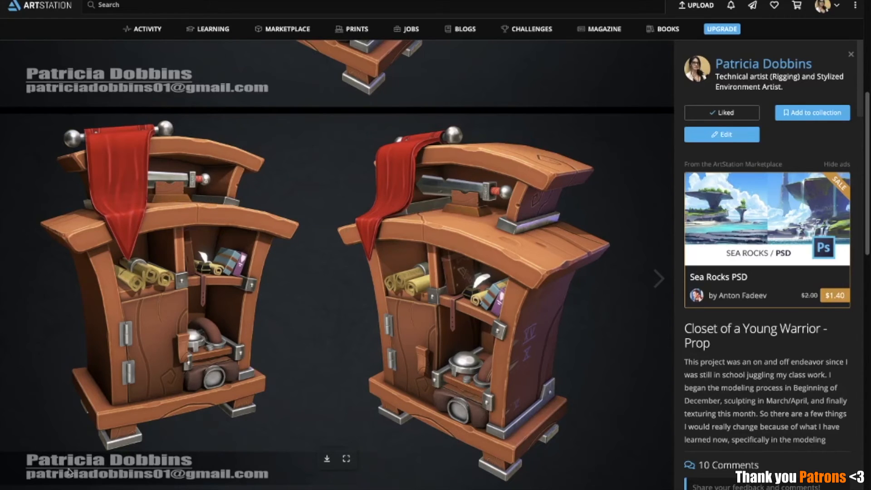
{"action": "scroll", "coordinate": [423, 332], "scroll_direction": "down", "scroll_amount": 9}
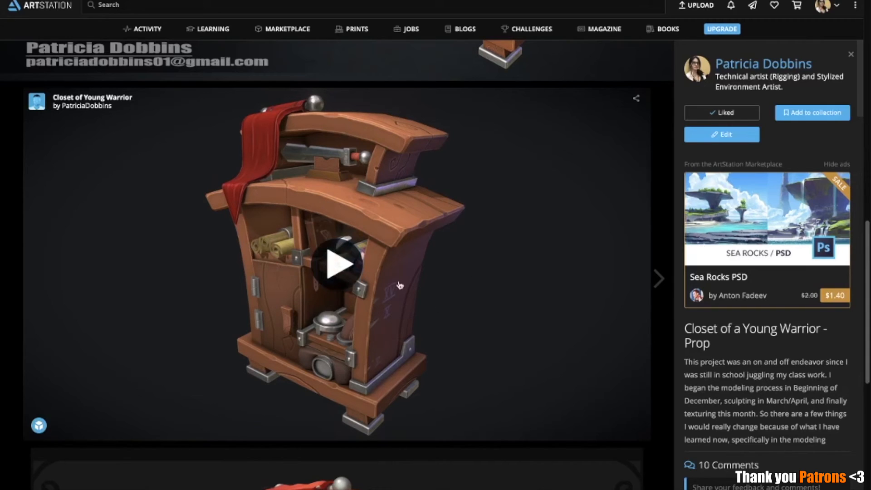
Load the embedded Sketchfab model of the closet and orbit it to a front view
{"action": "left_click", "coordinate": [337, 264]}
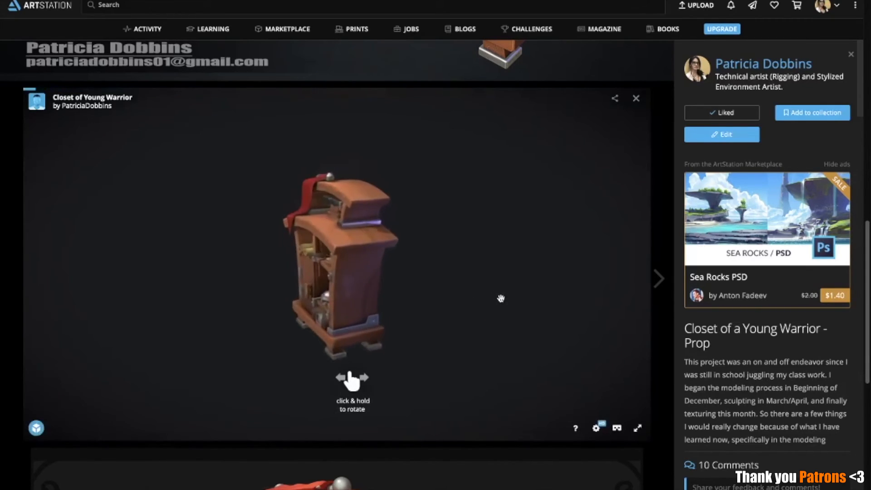
{"action": "left_click_drag", "start_coordinate": [477, 331], "coordinate": [337, 282]}
{"action": "left_click_drag", "start_coordinate": [558, 277], "coordinate": [546, 337]}
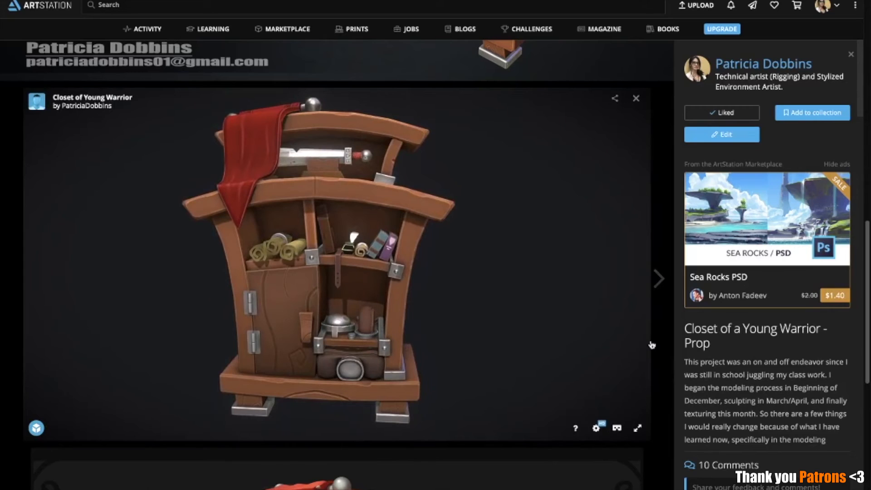
{"action": "scroll", "coordinate": [499, 349], "scroll_direction": "down", "scroll_amount": 9}
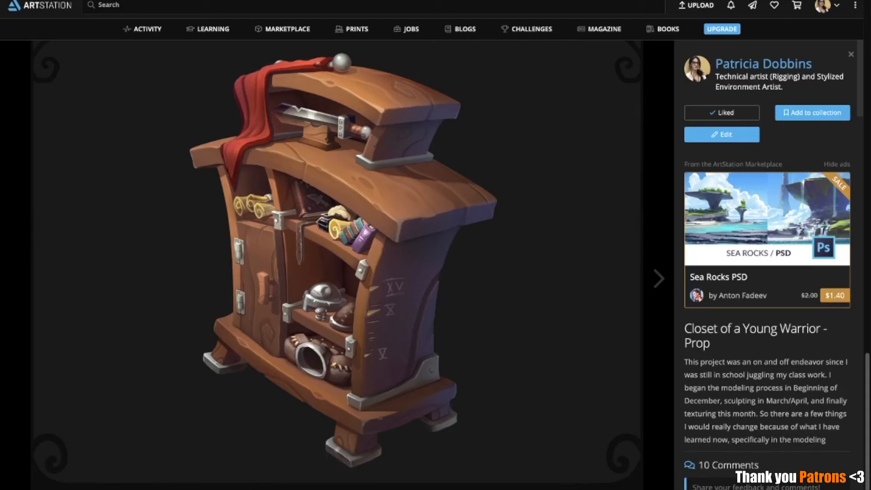
Open the original Closet of a young warrior concept page in a new tab and view its artist and project details
{"action": "right_click", "coordinate": [353, 338]}
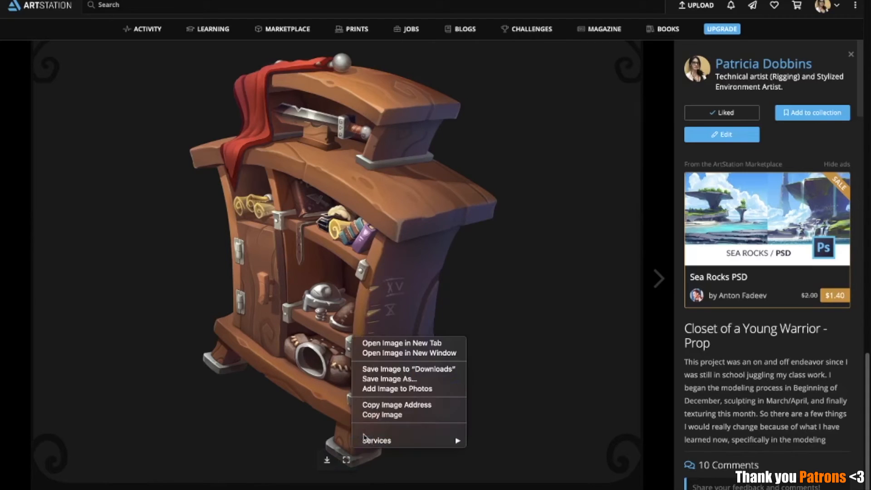
{"action": "left_click", "coordinate": [267, 438]}
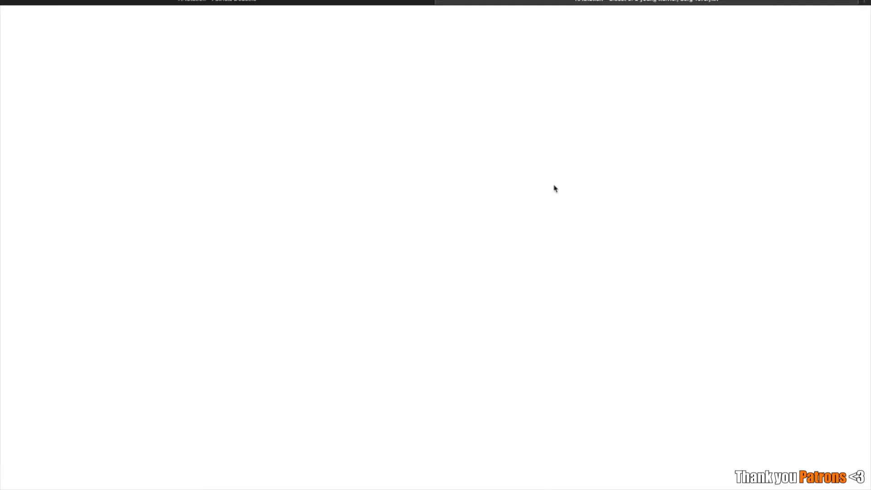
{"action": "scroll", "coordinate": [764, 217], "scroll_direction": "down", "scroll_amount": 5}
{"action": "scroll", "coordinate": [758, 211], "scroll_direction": "up", "scroll_amount": 3}
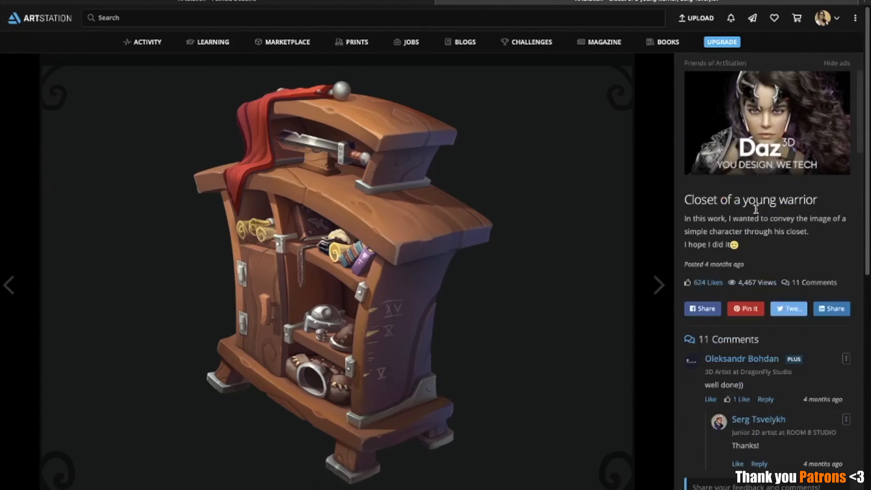
{"action": "scroll", "coordinate": [756, 209], "scroll_direction": "up", "scroll_amount": 2}
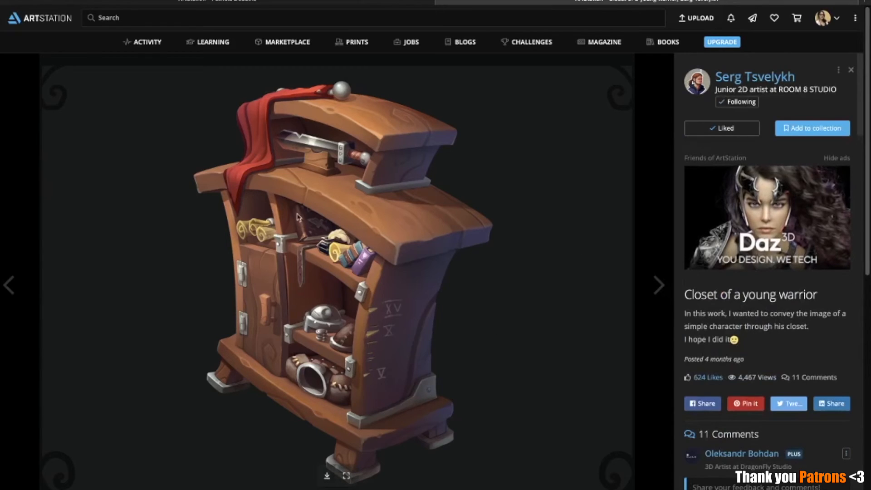
Return to the Closet of a Young Warrior - Prop project, expand its full description and read the text and concept credit
{"action": "left_click", "coordinate": [374, 7]}
{"action": "scroll", "coordinate": [739, 336], "scroll_direction": "down", "scroll_amount": 8}
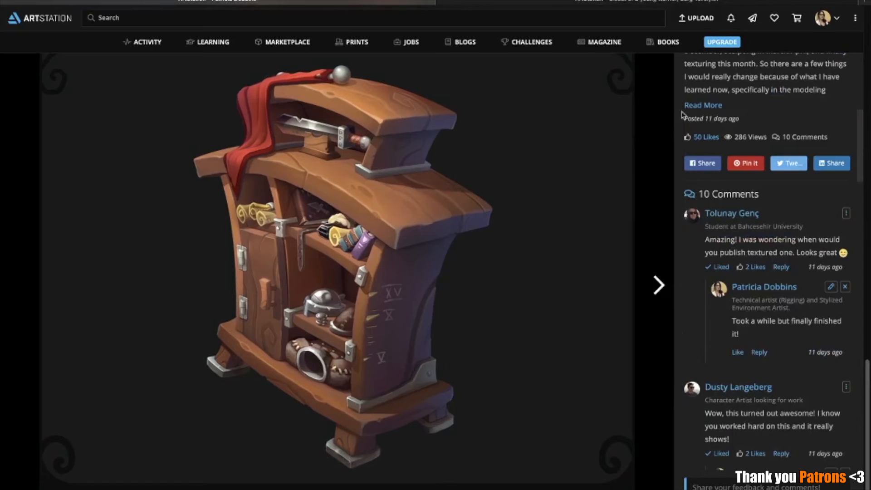
{"action": "left_click", "coordinate": [703, 106]}
{"action": "scroll", "coordinate": [787, 245], "scroll_direction": "up", "scroll_amount": 3}
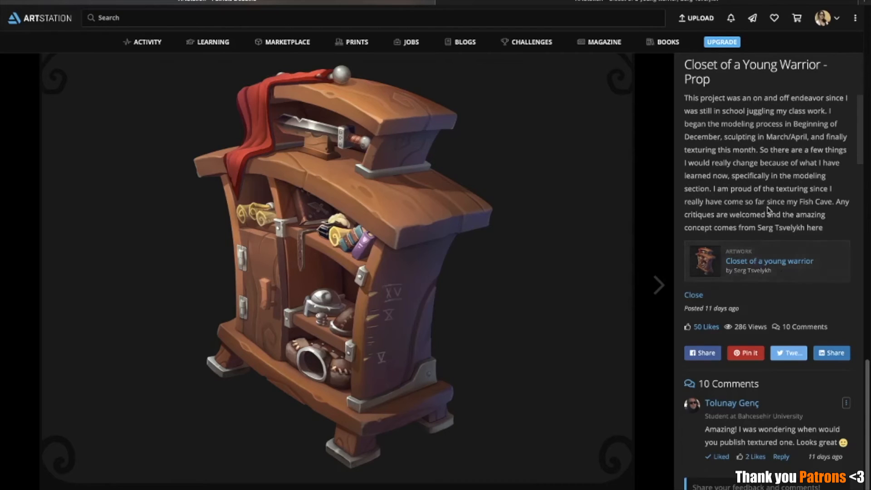
{"action": "scroll", "coordinate": [755, 211], "scroll_direction": "down", "scroll_amount": 2}
{"action": "scroll", "coordinate": [763, 179], "scroll_direction": "up", "scroll_amount": 3}
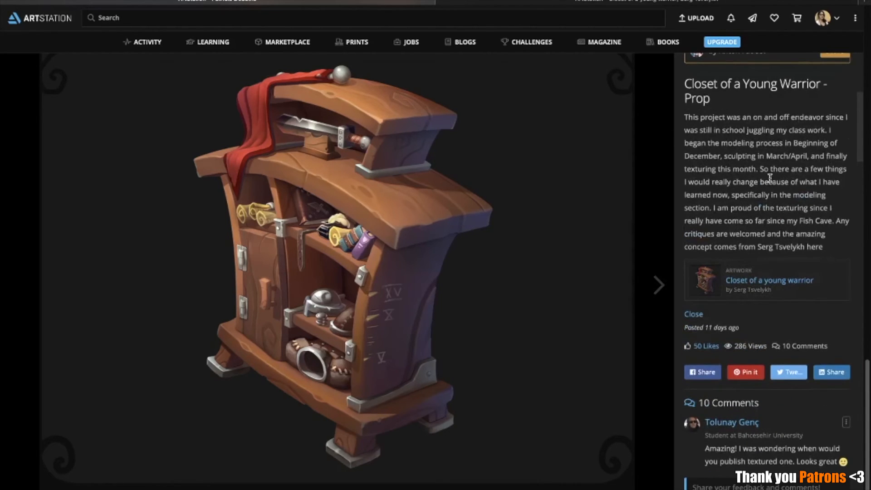
{"action": "scroll", "coordinate": [769, 182], "scroll_direction": "up", "scroll_amount": 1}
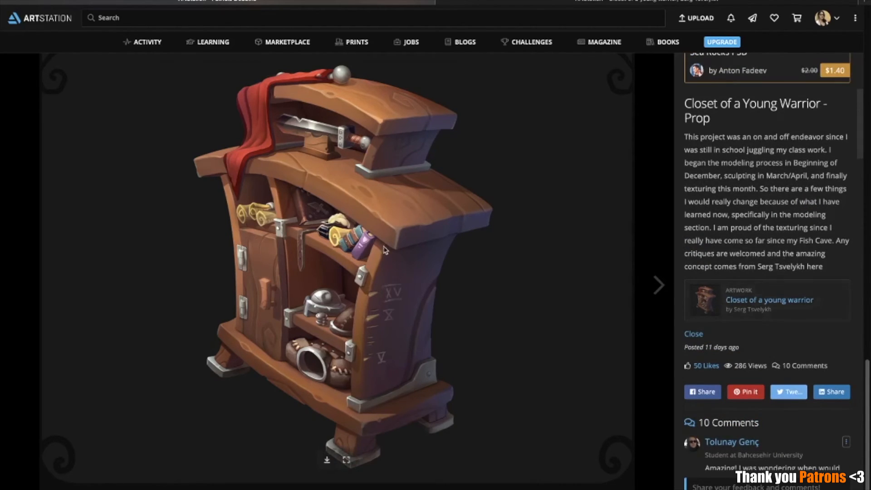
{"action": "scroll", "coordinate": [548, 192], "scroll_direction": "up", "scroll_amount": 6}
{"action": "scroll", "coordinate": [481, 326], "scroll_direction": "down", "scroll_amount": 6}
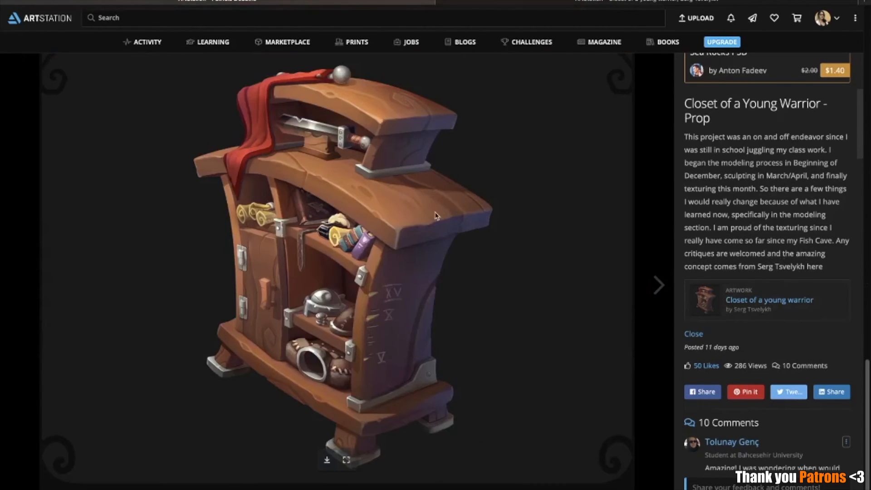
Look back over the closet project's images and open the project for editing
{"action": "scroll", "coordinate": [459, 207], "scroll_direction": "up", "scroll_amount": 10}
{"action": "scroll", "coordinate": [494, 180], "scroll_direction": "up", "scroll_amount": 12}
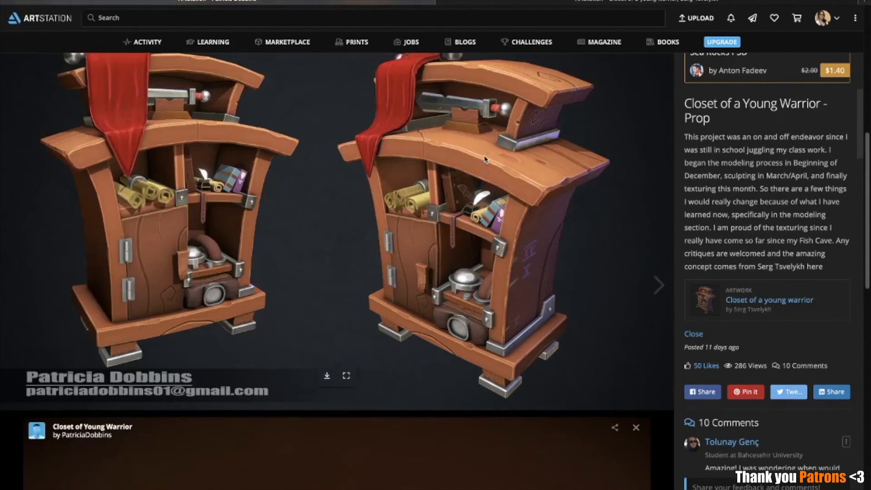
{"action": "scroll", "coordinate": [803, 219], "scroll_direction": "up", "scroll_amount": 3}
{"action": "scroll", "coordinate": [803, 220], "scroll_direction": "up", "scroll_amount": 3}
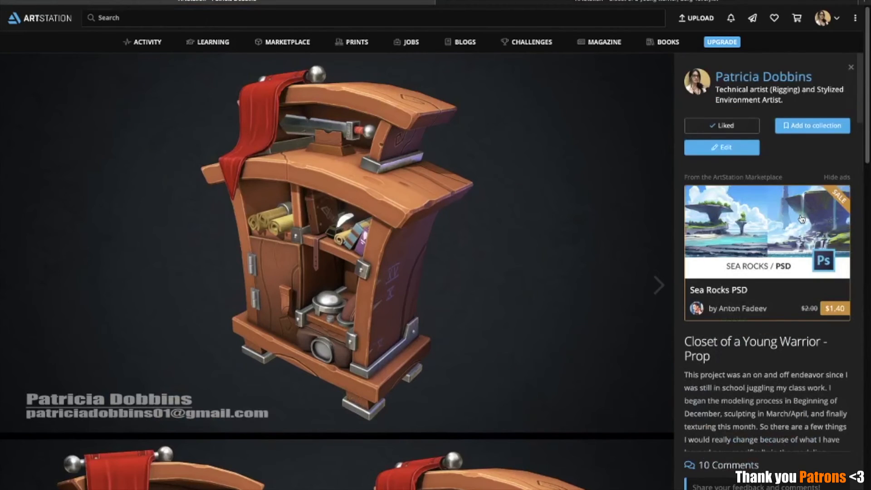
{"action": "left_click", "coordinate": [721, 148]}
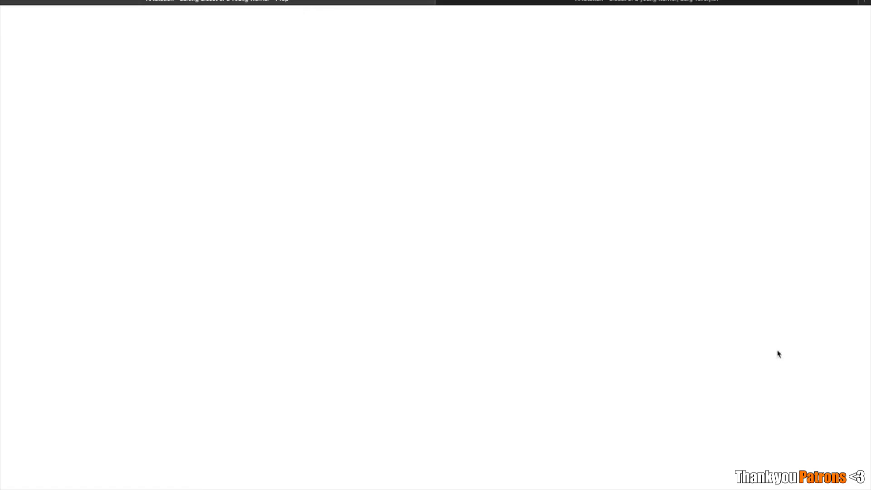
Look through the project's uploaded media, thumbnail, publishing options and artwork details on the editing page
{"action": "scroll", "coordinate": [869, 353], "scroll_direction": "down", "scroll_amount": 4}
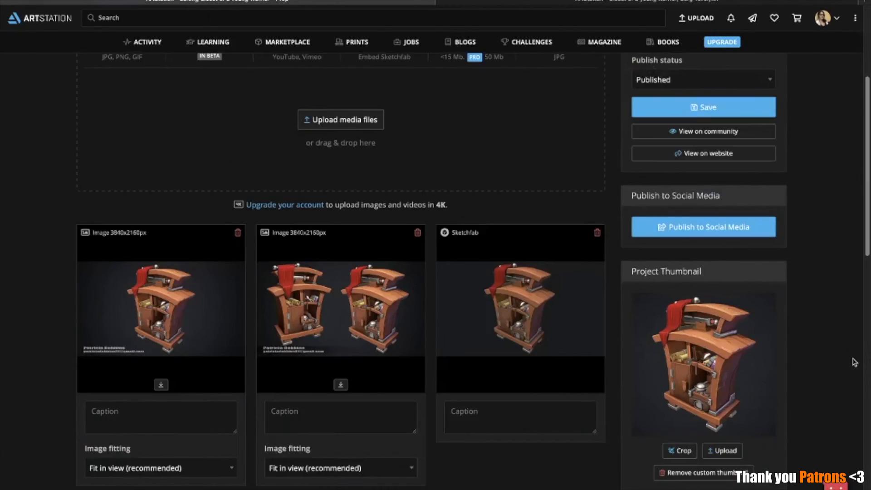
{"action": "scroll", "coordinate": [783, 330], "scroll_direction": "down", "scroll_amount": 1}
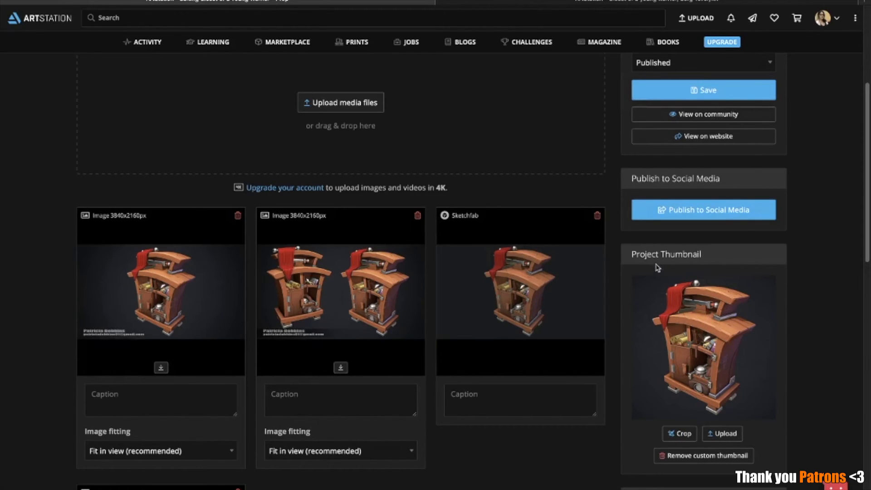
{"action": "scroll", "coordinate": [801, 349], "scroll_direction": "down", "scroll_amount": 6}
{"action": "scroll", "coordinate": [805, 353], "scroll_direction": "down", "scroll_amount": 4}
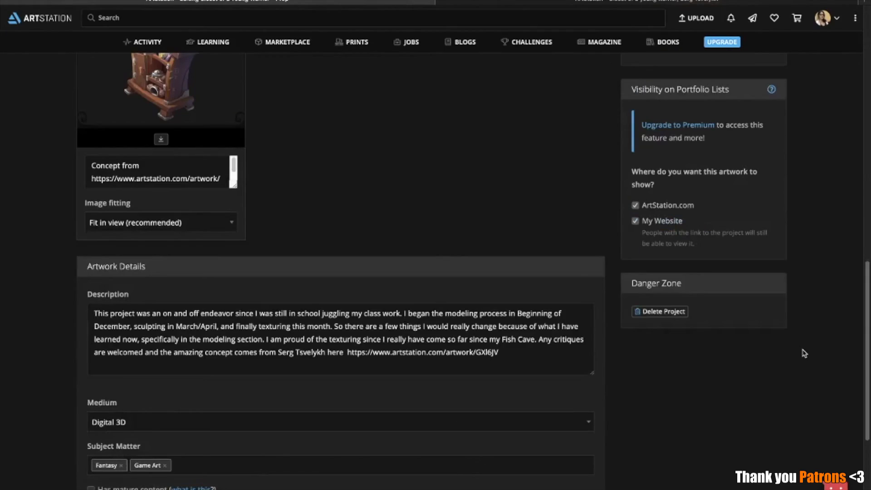
{"action": "scroll", "coordinate": [630, 364], "scroll_direction": "down", "scroll_amount": 4}
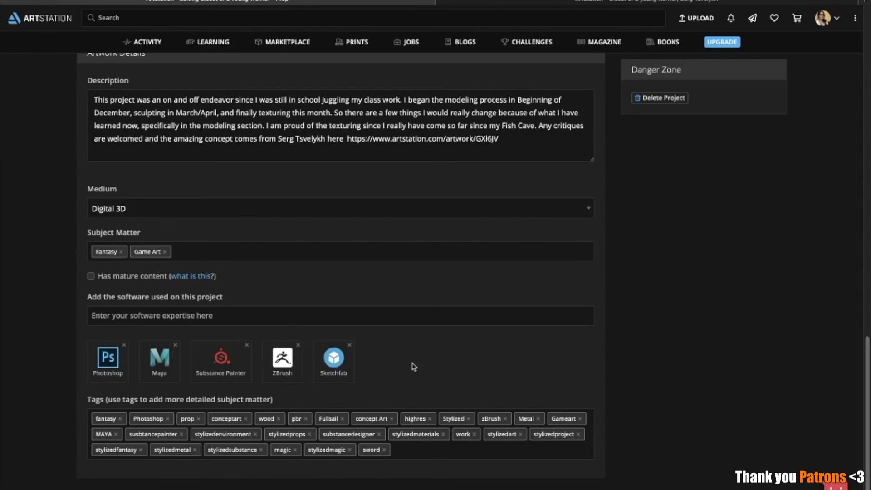
Review the project's software list, tags and subject matter entries
{"action": "left_click_drag", "start_coordinate": [138, 297], "coordinate": [178, 295]}
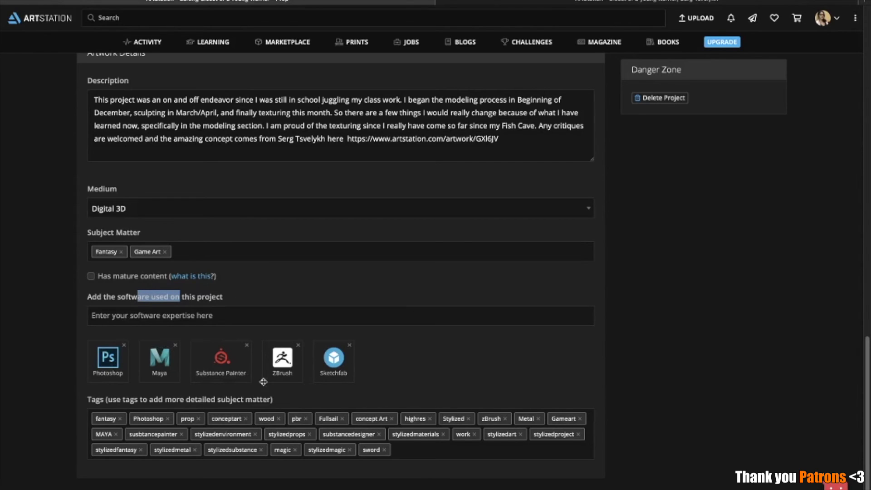
{"action": "scroll", "coordinate": [533, 148], "scroll_direction": "up", "scroll_amount": 3}
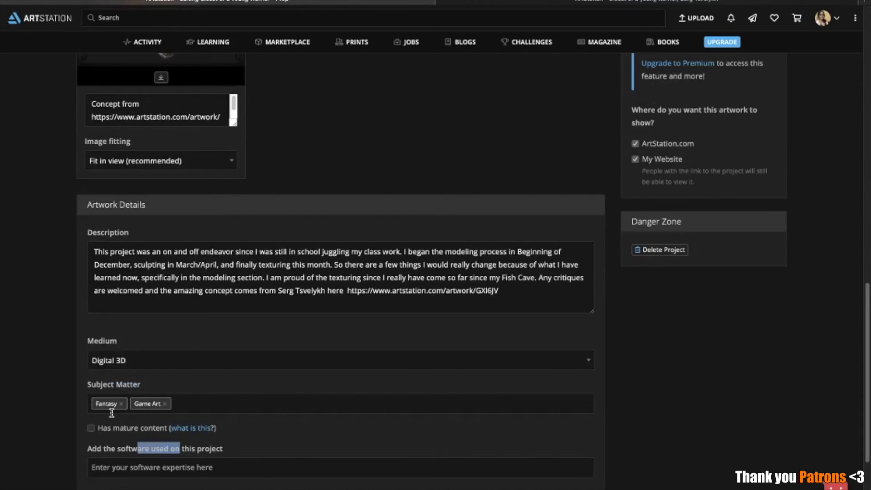
{"action": "scroll", "coordinate": [453, 217], "scroll_direction": "down", "scroll_amount": 3}
{"action": "scroll", "coordinate": [453, 210], "scroll_direction": "up", "scroll_amount": 15}
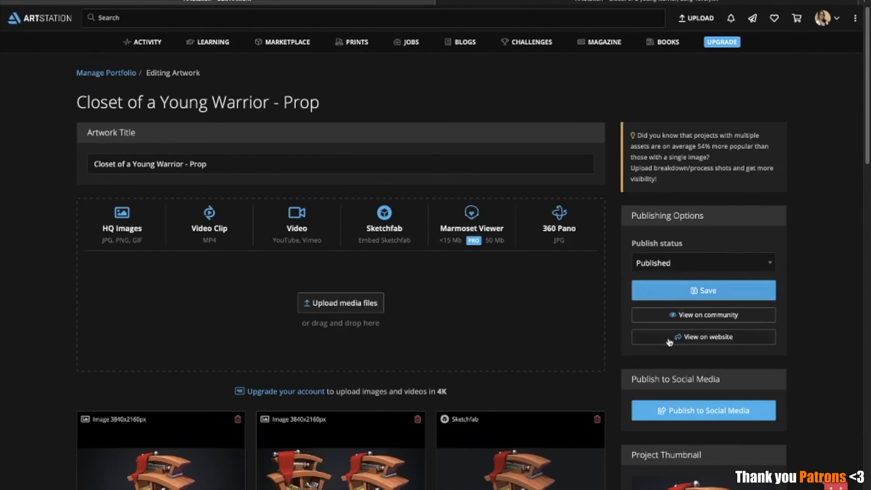
Review the full artwork description, highlighting its entire text
{"action": "scroll", "coordinate": [377, 295], "scroll_direction": "down", "scroll_amount": 15}
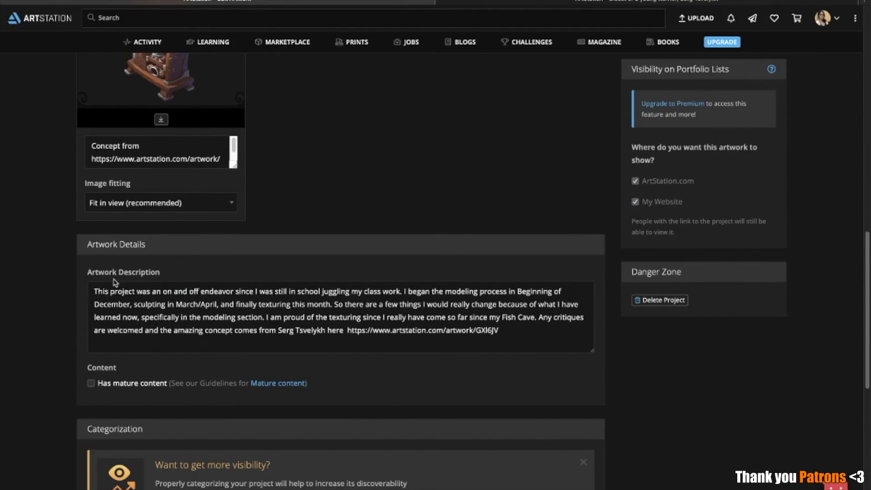
{"action": "left_click_drag", "start_coordinate": [94, 292], "coordinate": [432, 358]}
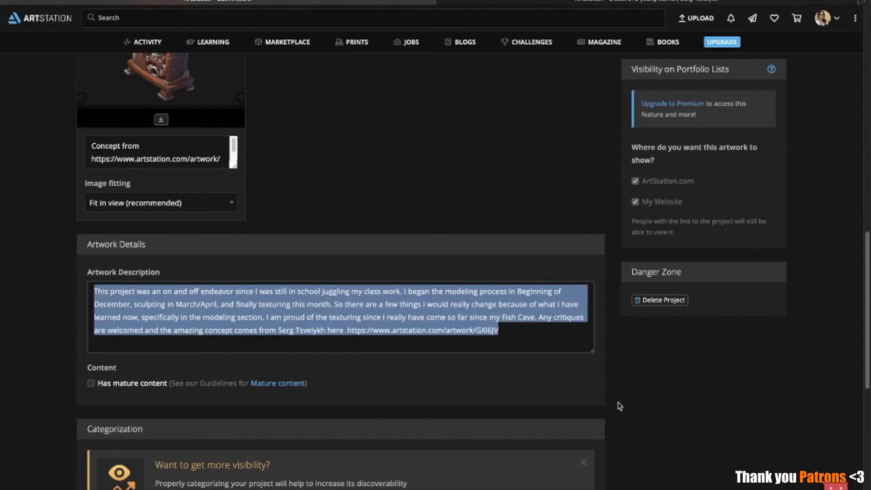
{"action": "left_click", "coordinate": [552, 350]}
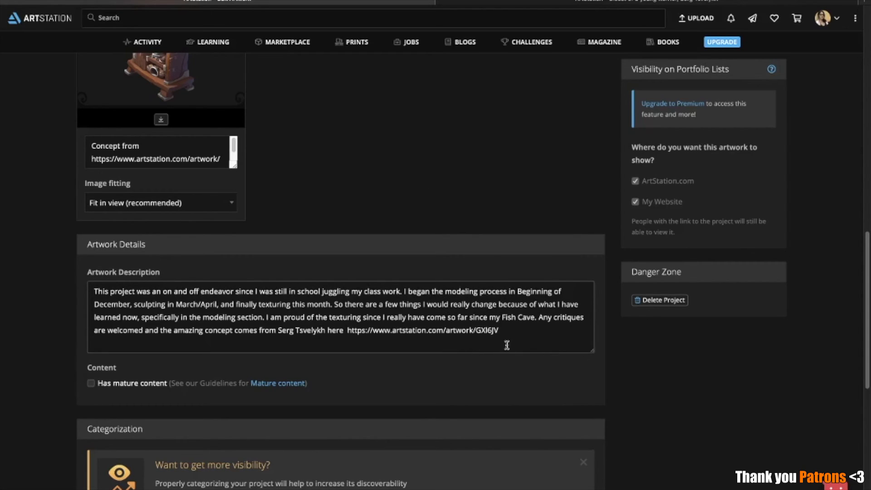
{"action": "scroll", "coordinate": [497, 343], "scroll_direction": "down", "scroll_amount": 5}
{"action": "scroll", "coordinate": [387, 186], "scroll_direction": "up", "scroll_amount": 3}
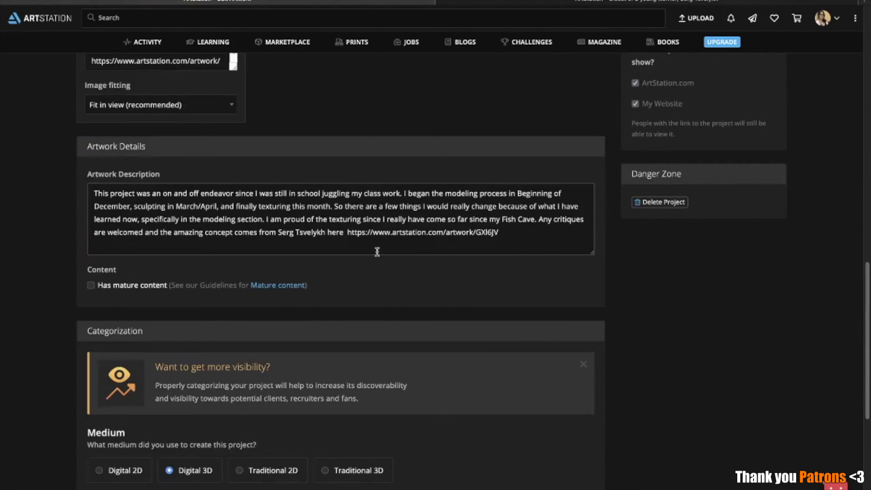
Examine the concept credit and artwork link at the end of the description, highlighting that passage
{"action": "scroll", "coordinate": [438, 205], "scroll_direction": "up", "scroll_amount": 2}
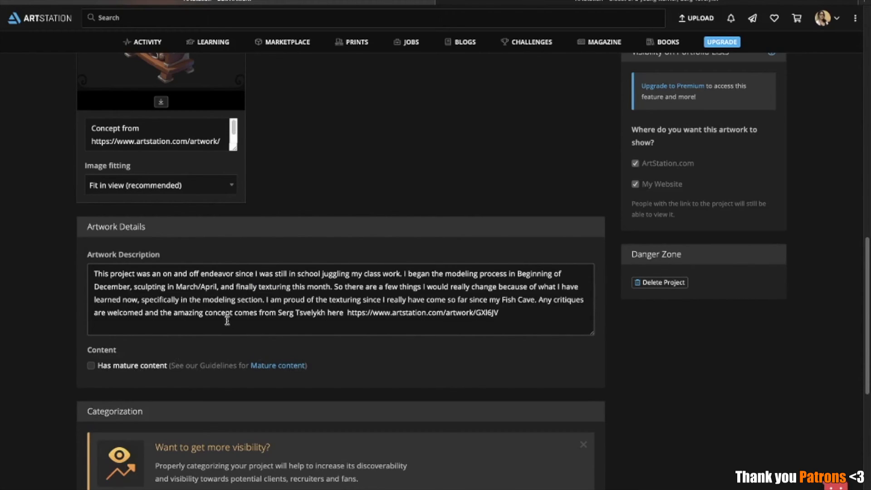
{"action": "left_click_drag", "start_coordinate": [174, 317], "coordinate": [524, 319]}
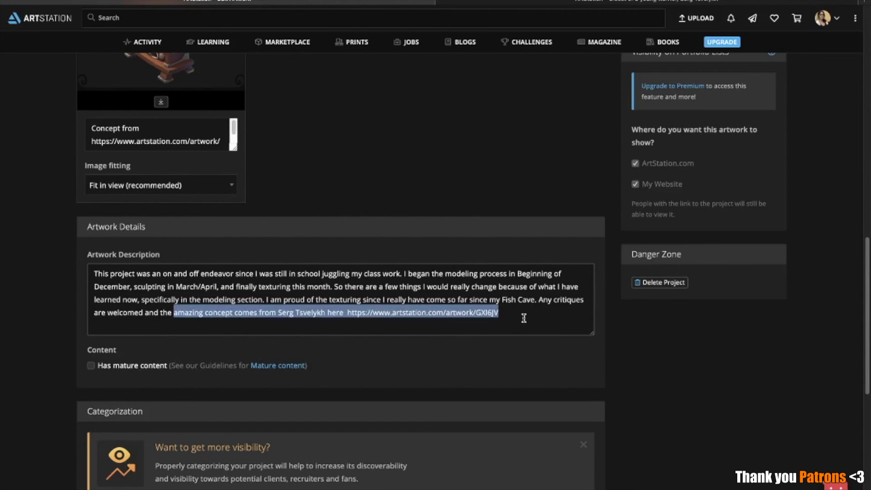
{"action": "left_click", "coordinate": [525, 318]}
{"action": "scroll", "coordinate": [561, 161], "scroll_direction": "down", "scroll_amount": 1}
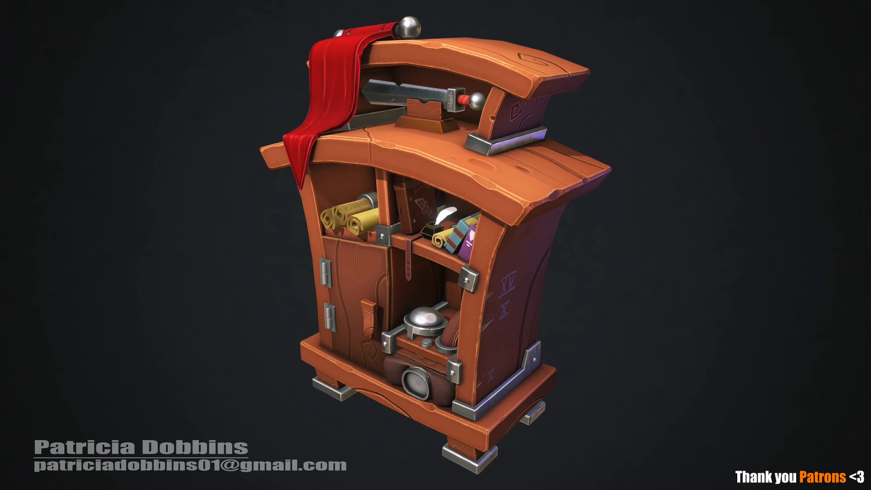